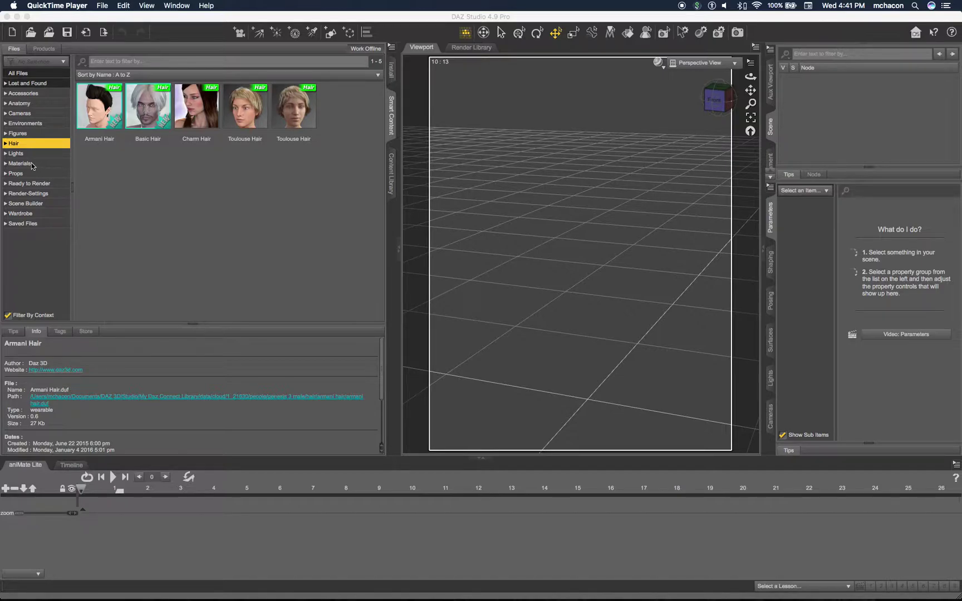
- Load Genesis 3 Female from Smart Content, then add Basic Wear and Toulouse Hair
left_click(18, 134)
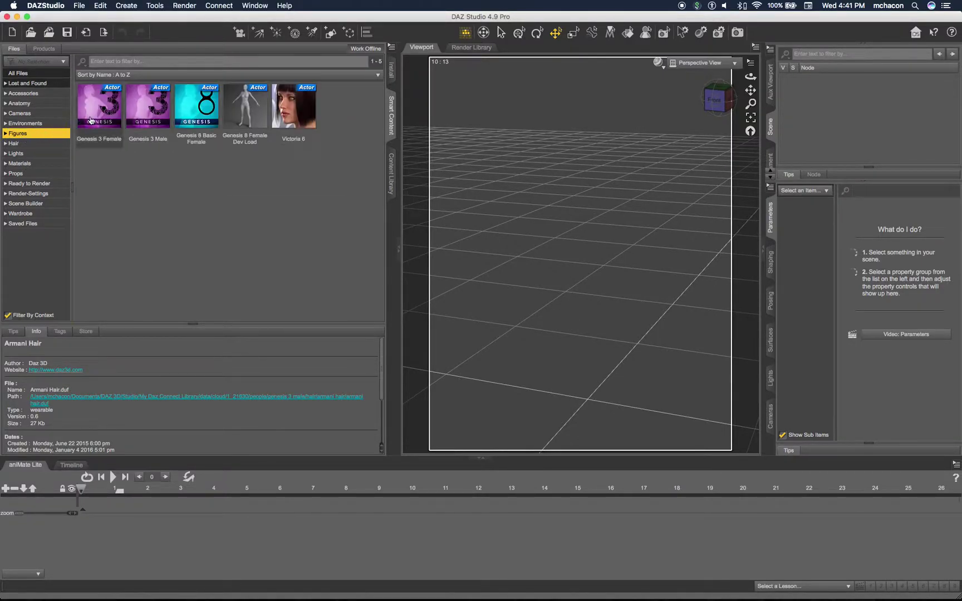
double_click(106, 108)
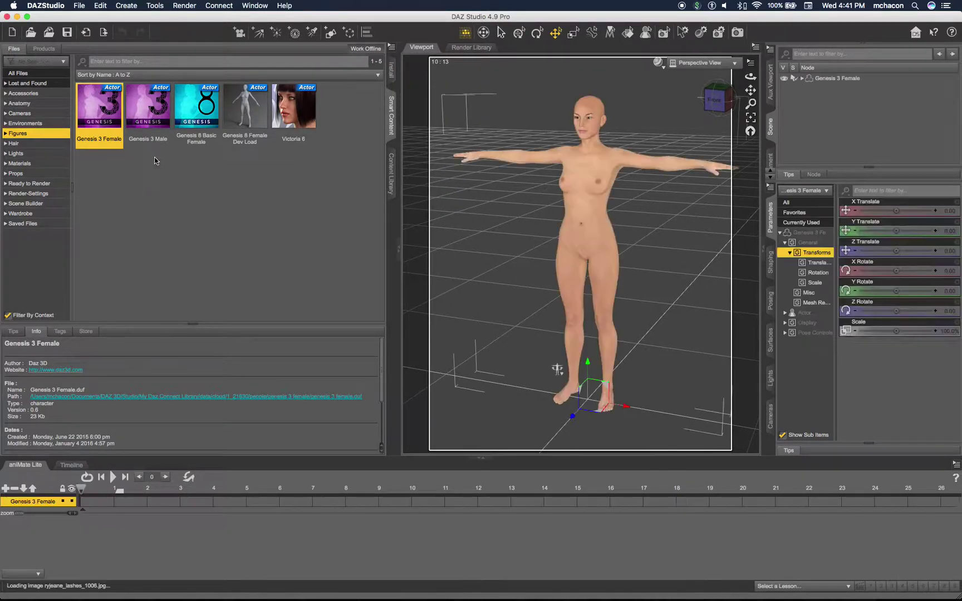
left_click(22, 163)
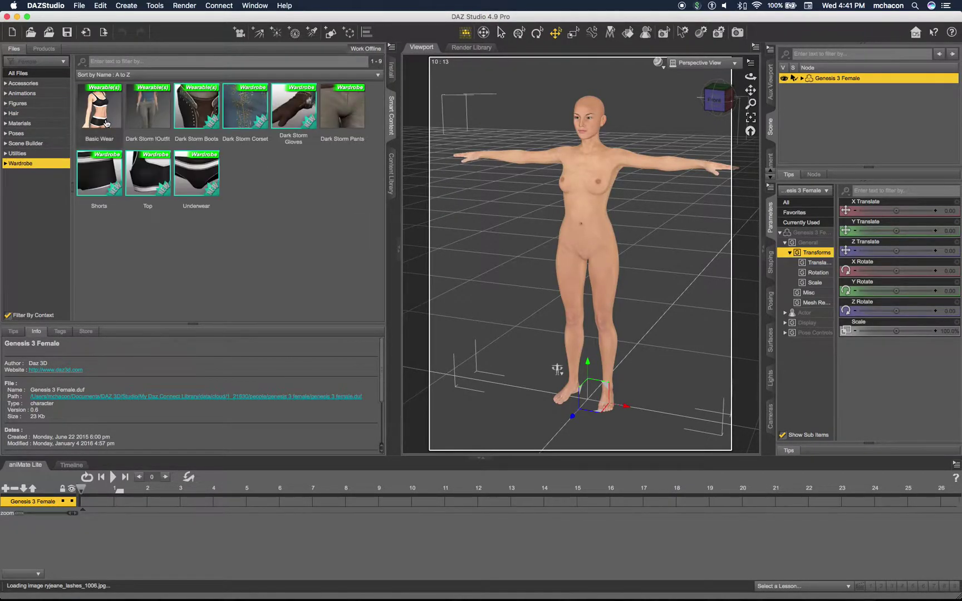
double_click(109, 117)
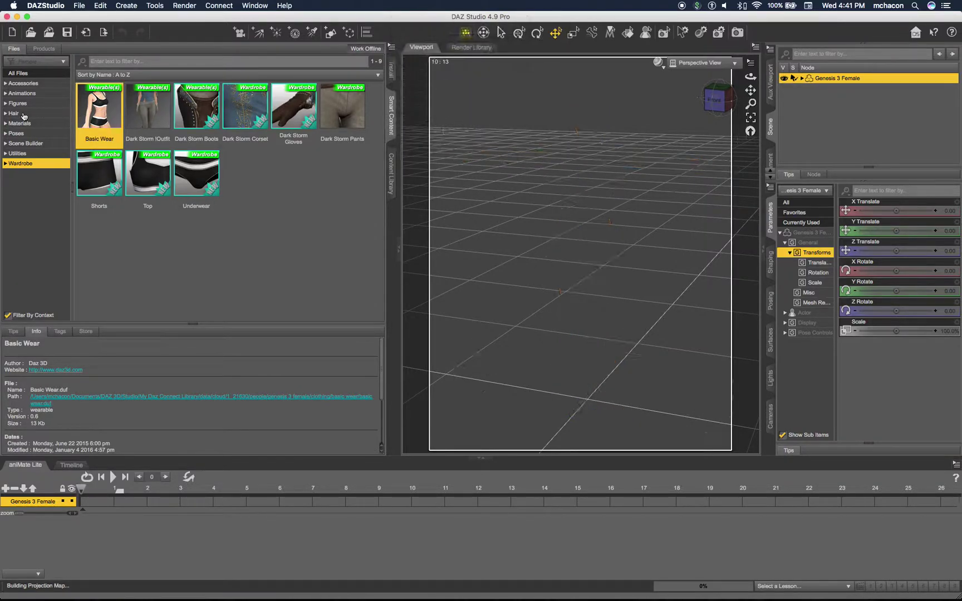
left_click(53, 114)
double_click(95, 114)
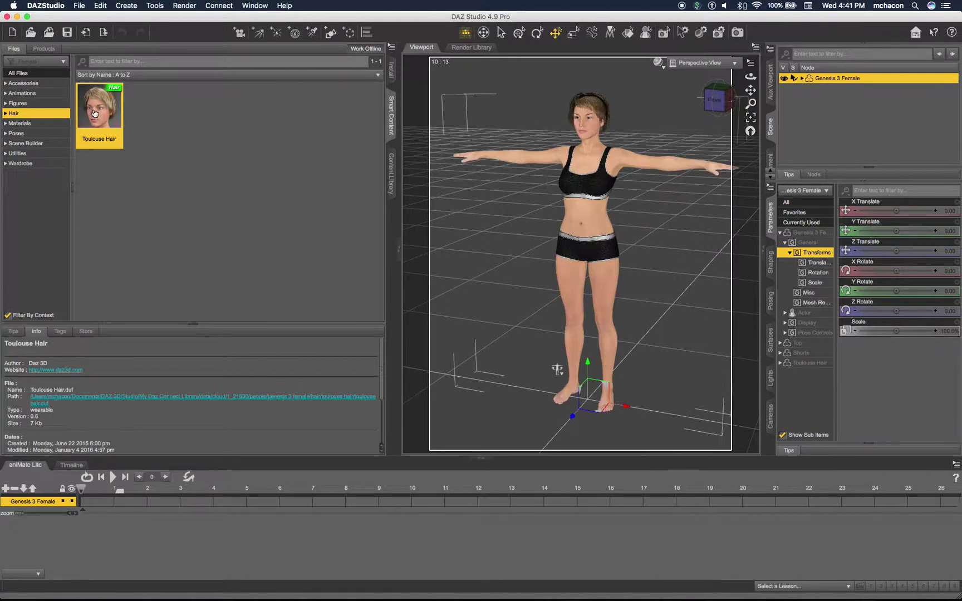
left_click(231, 119)
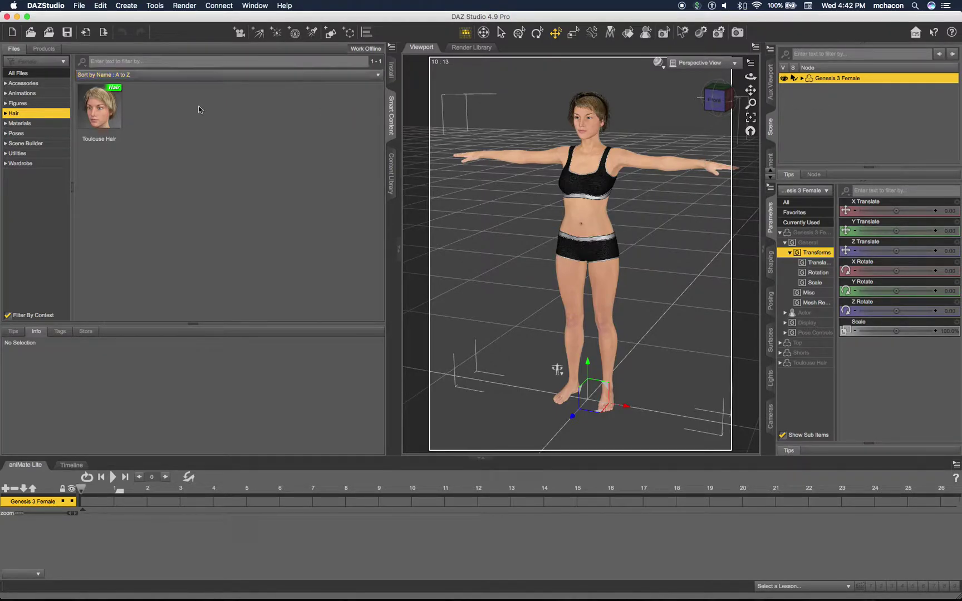
- Export the scene as Autodesk FBX to female.fbx, overwriting the existing file
left_click(81, 8)
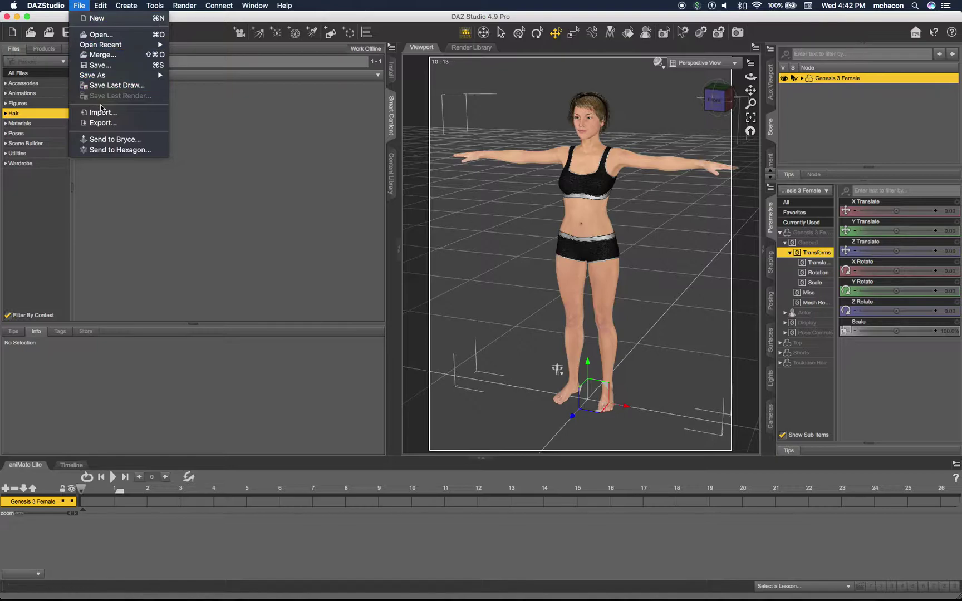
left_click(100, 125)
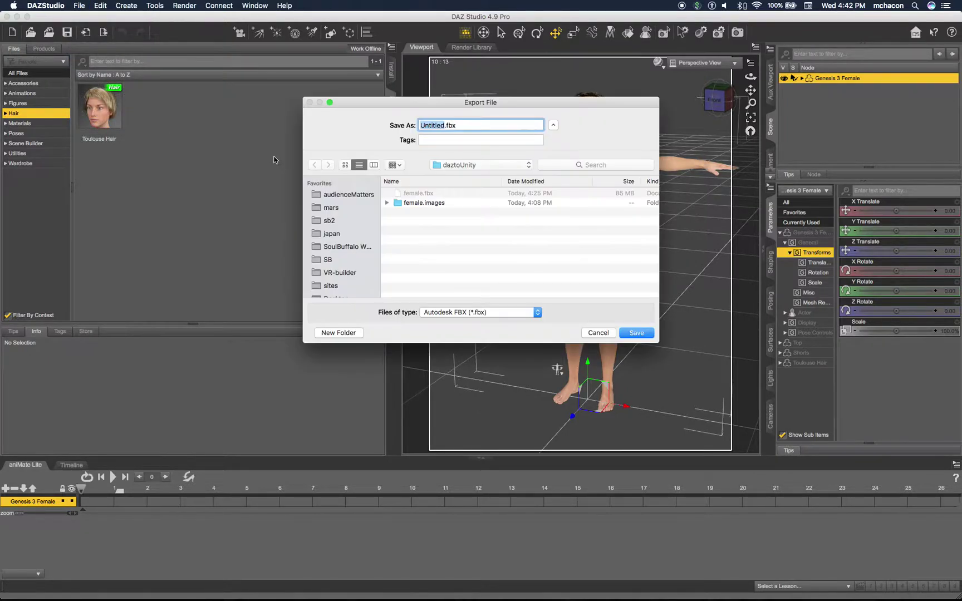
left_click(469, 312)
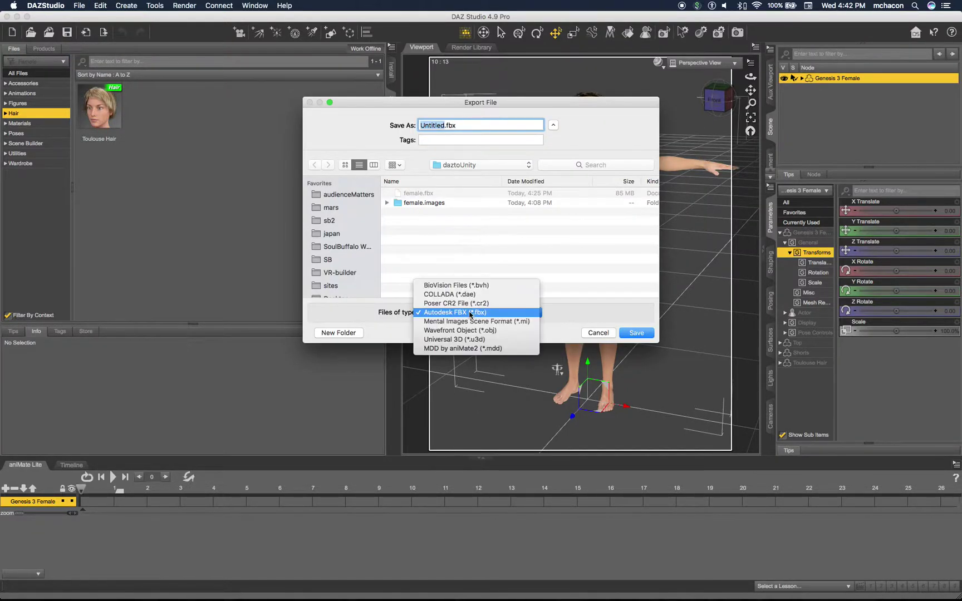
left_click(469, 311)
left_click(427, 194)
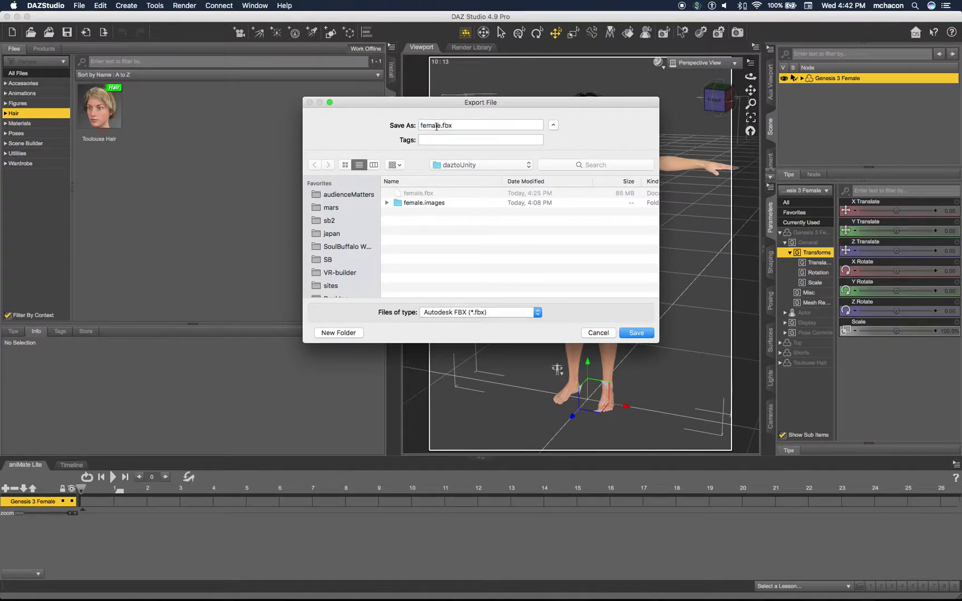
left_click(637, 335)
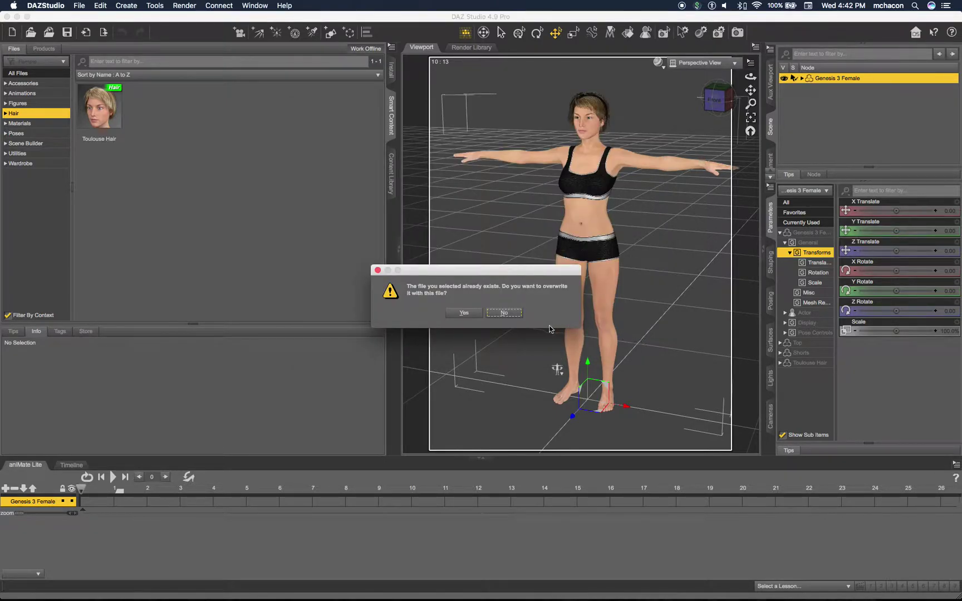
left_click(475, 316)
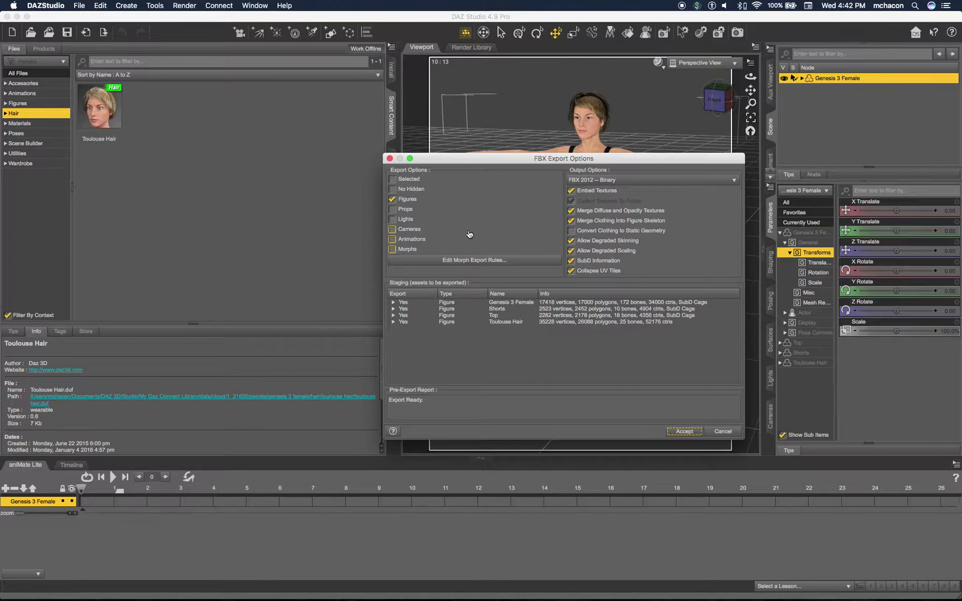
- Choose FBX 2014 Binary, embed textures, keep diffuse and opacity merging on, and accept
left_click(680, 213)
left_click(625, 180)
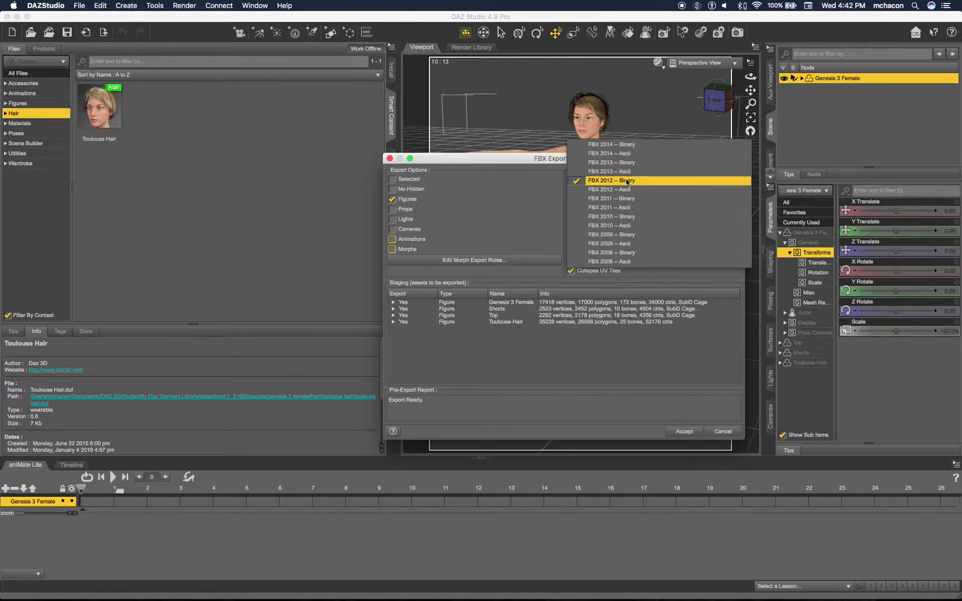
left_click(623, 146)
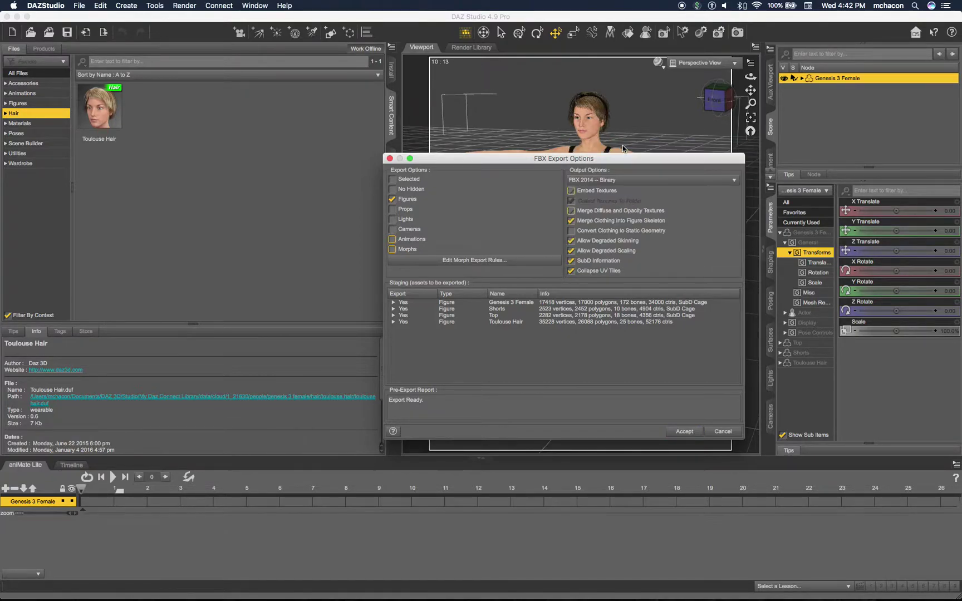
left_click(601, 196)
left_click(665, 213)
left_click(685, 432)
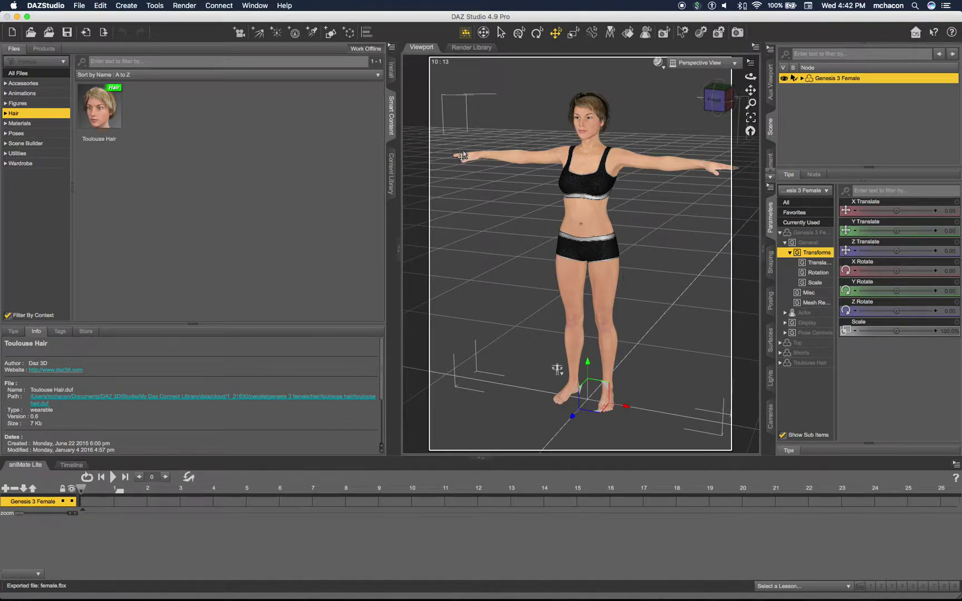
- Switch to Unity and import female.fbx through Import New Asset
key("super+Tab")
key("super+Tab")
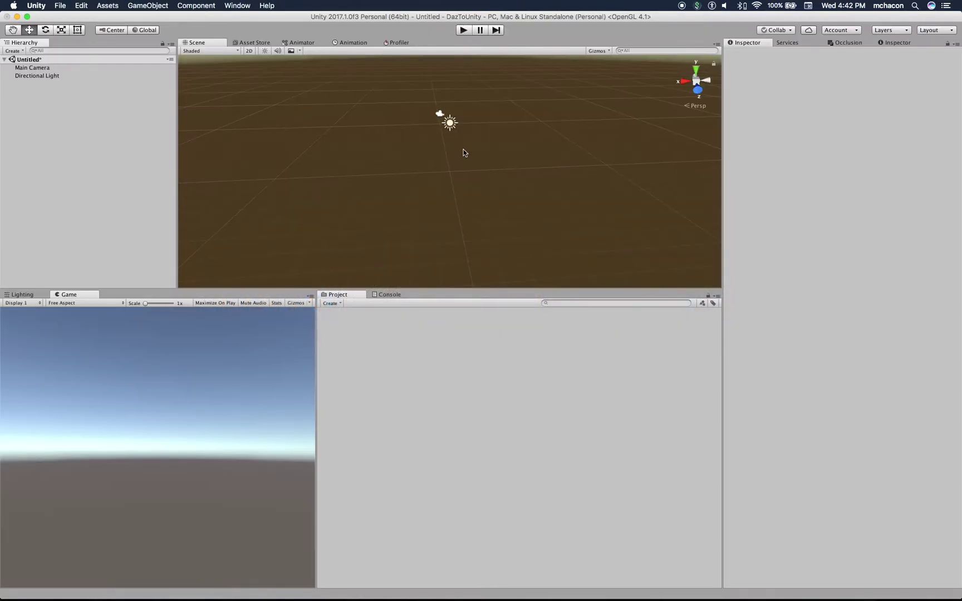
right_click(387, 338)
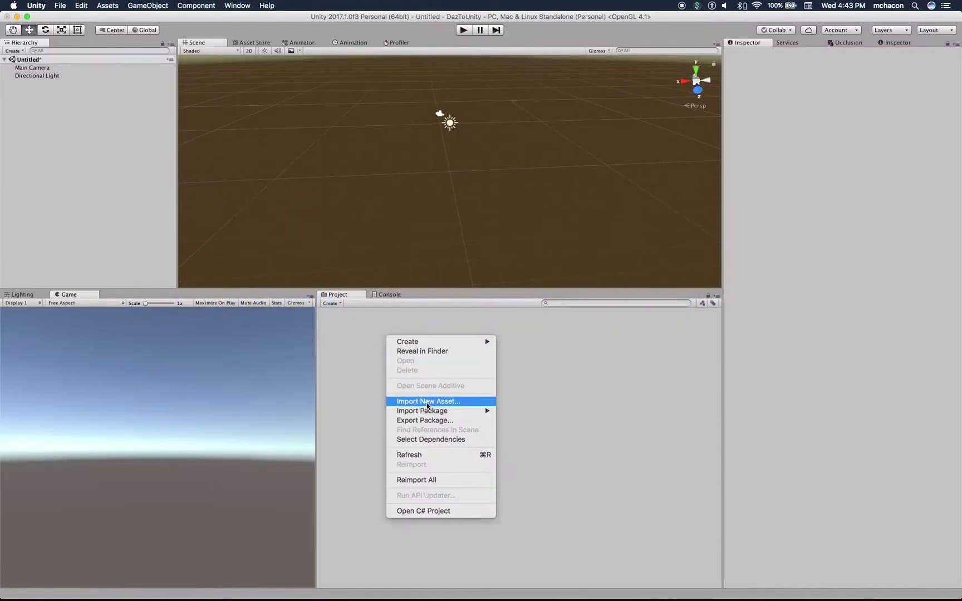
left_click(428, 404)
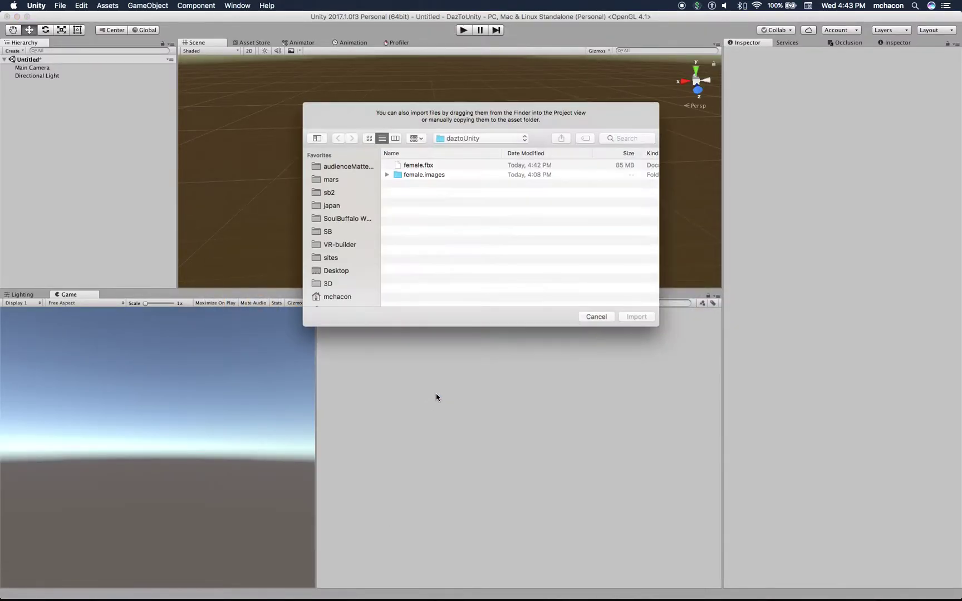
left_click(426, 166)
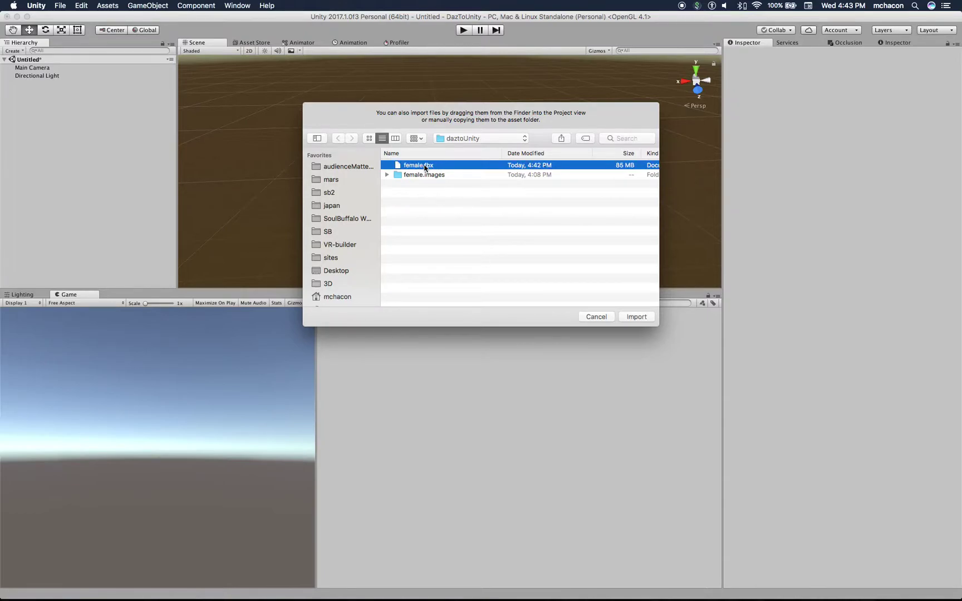
double_click(416, 168)
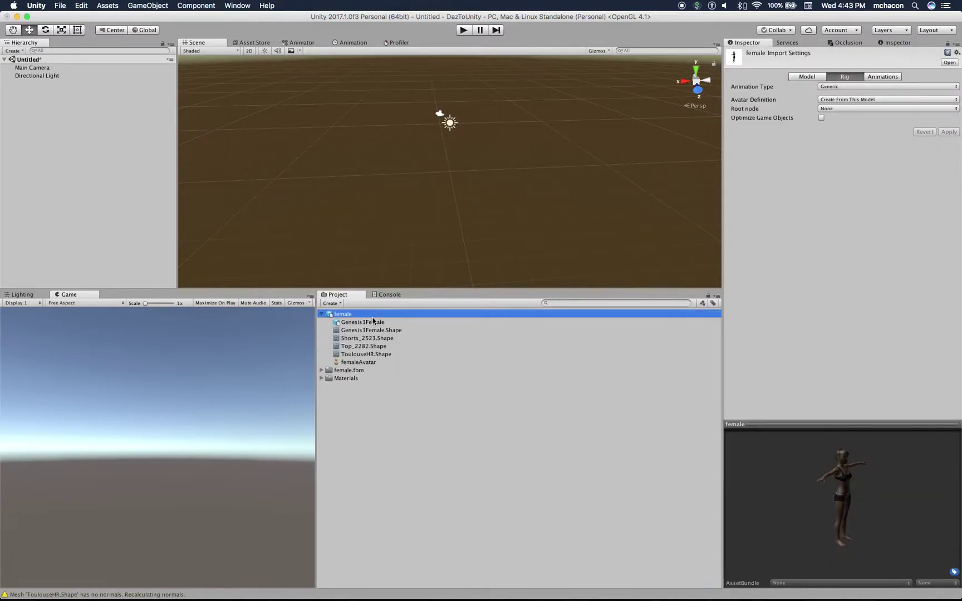
- Disable camera, light and animation import, set the rig to Humanoid, and apply
left_click(813, 76)
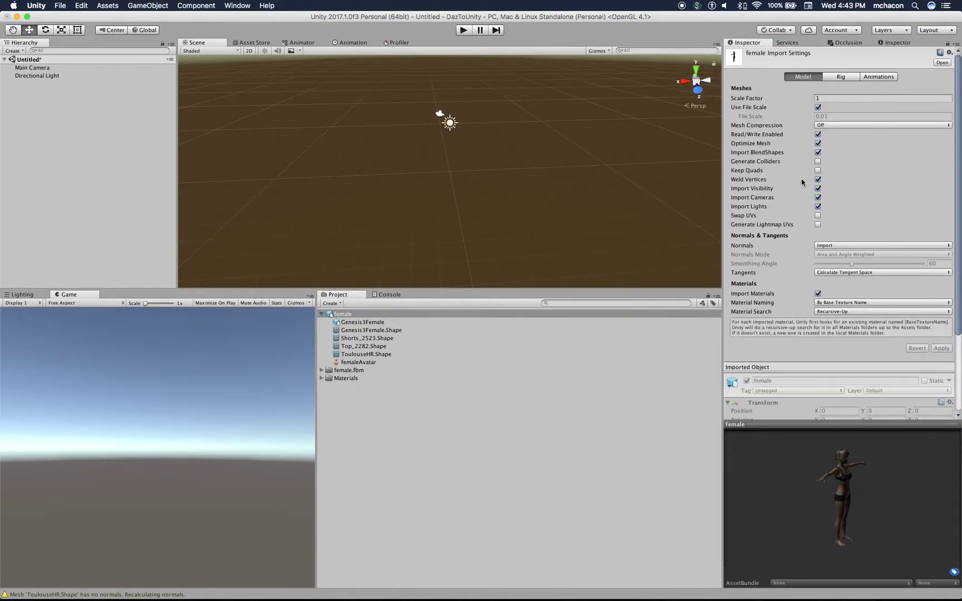
left_click(818, 198)
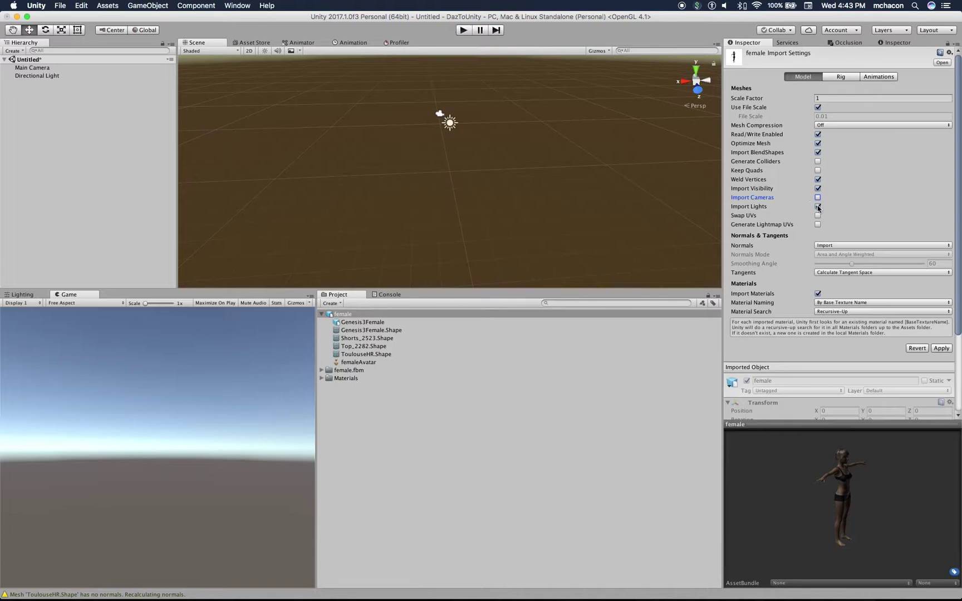
left_click(819, 207)
left_click(842, 76)
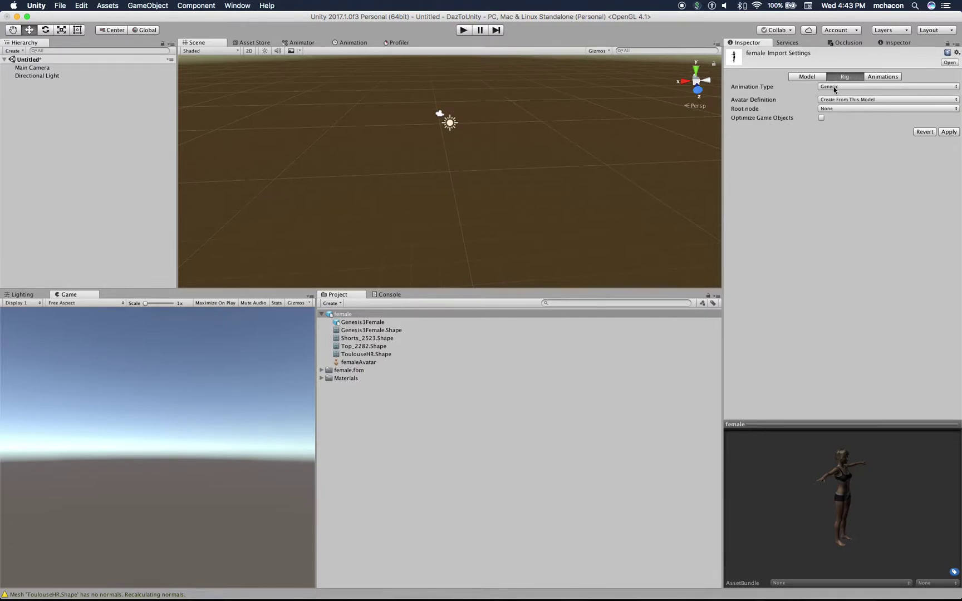
left_click(835, 87)
left_click(840, 95)
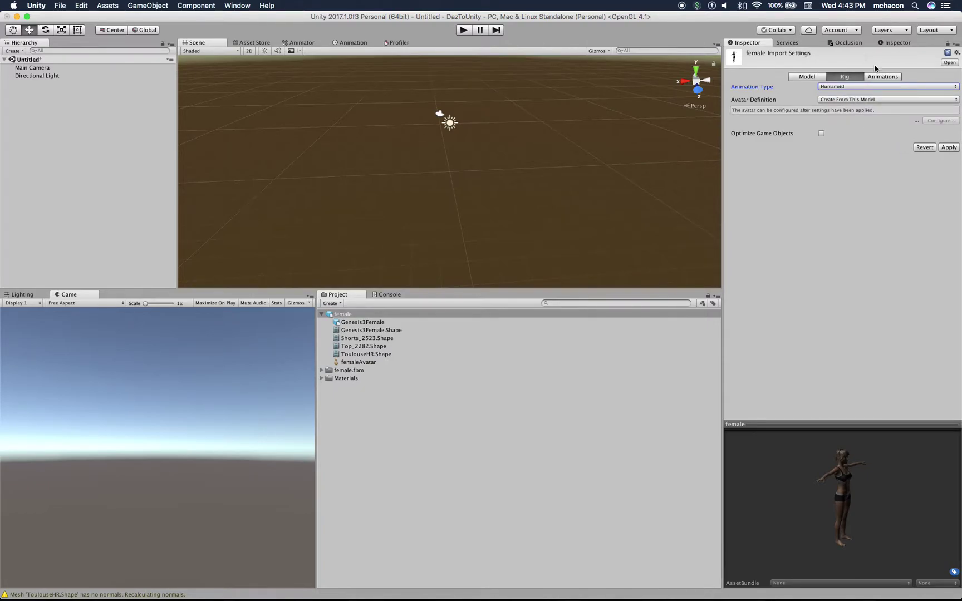
left_click(883, 77)
left_click(822, 87)
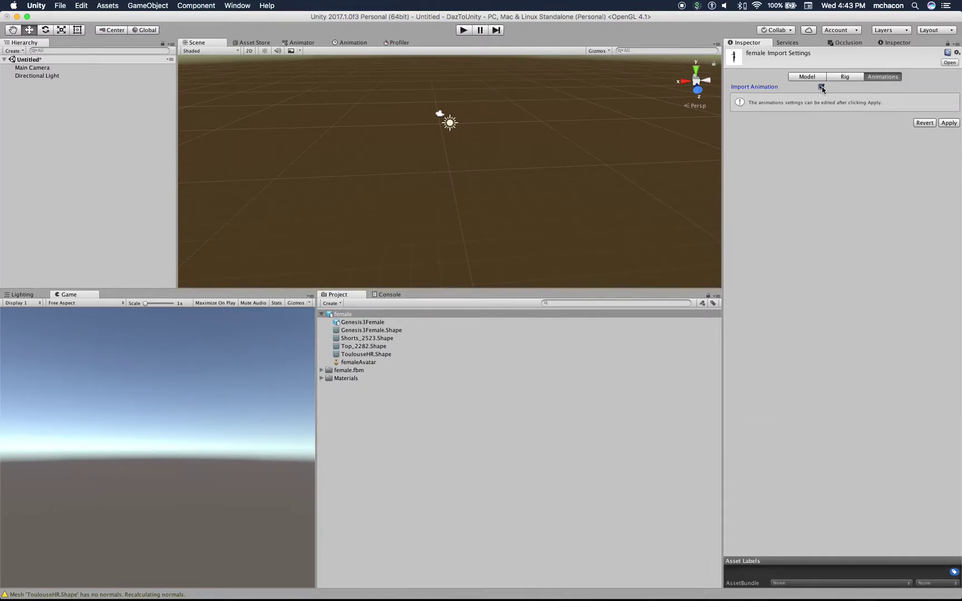
left_click(948, 101)
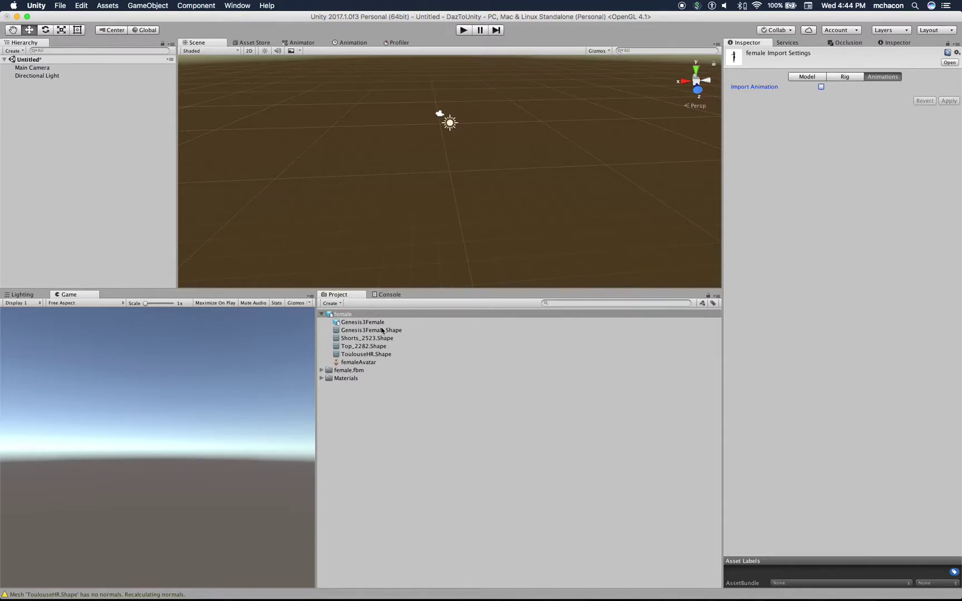
- Drag the female model into the scene and set its position to 0, 0, 0
left_click(345, 315)
left_click_drag(345, 316, 451, 166)
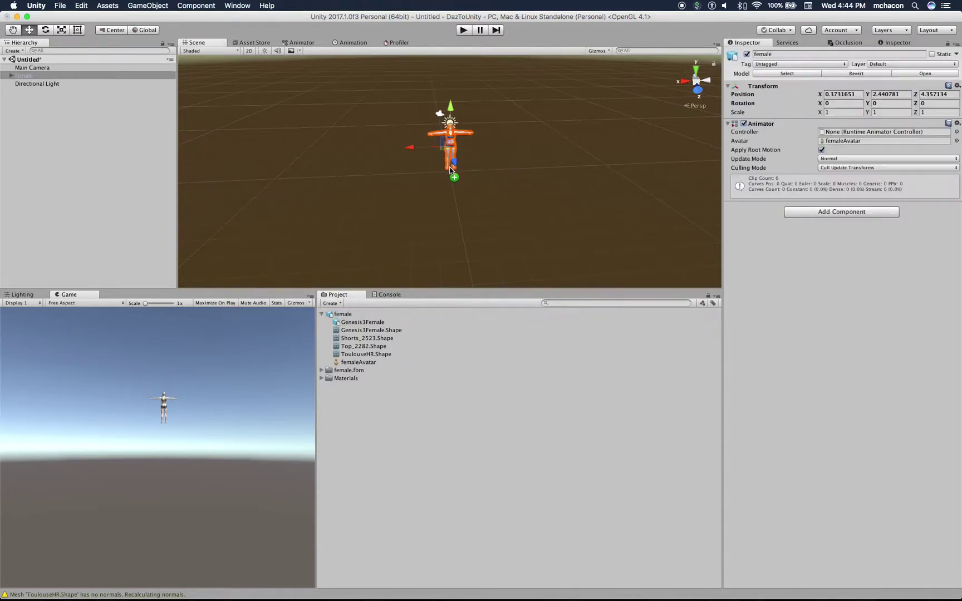
left_click(858, 95)
type("0")
key("Tab")
type("0")
key("Tab")
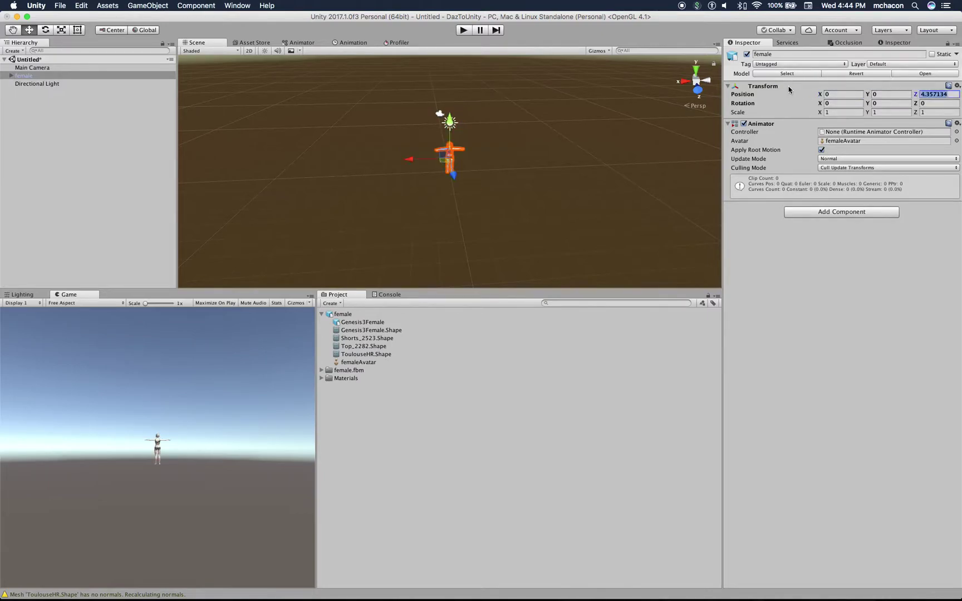
type("0")
key("Tab")
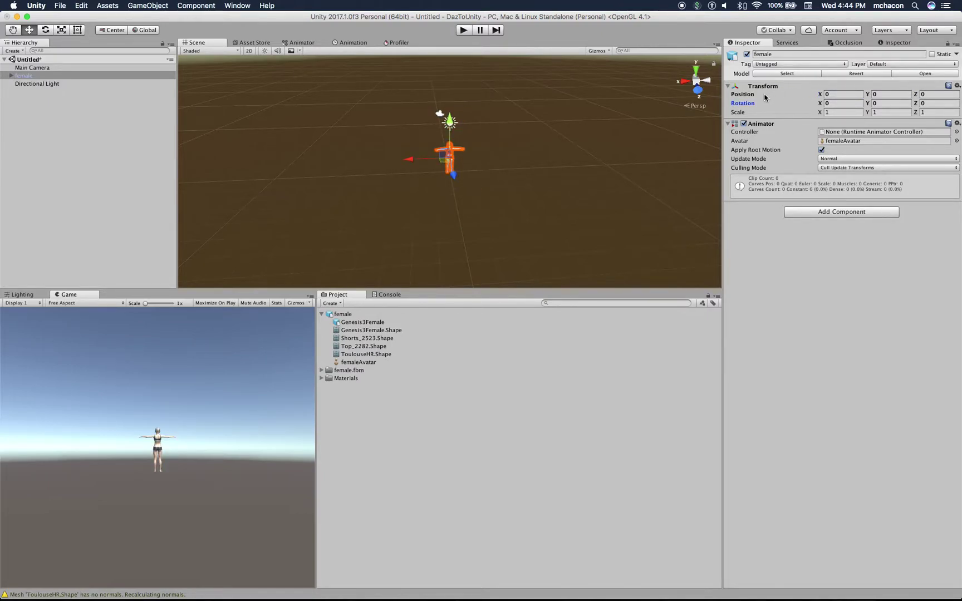
- Add a 3D Object Plane to the Hierarchy as the floor
right_click(40, 116)
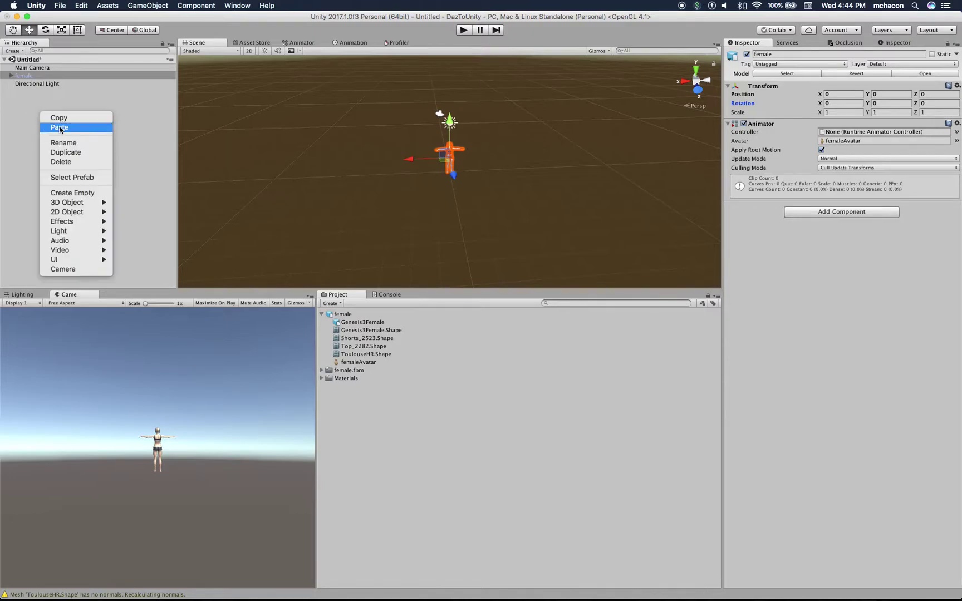
mouse_move(86, 205)
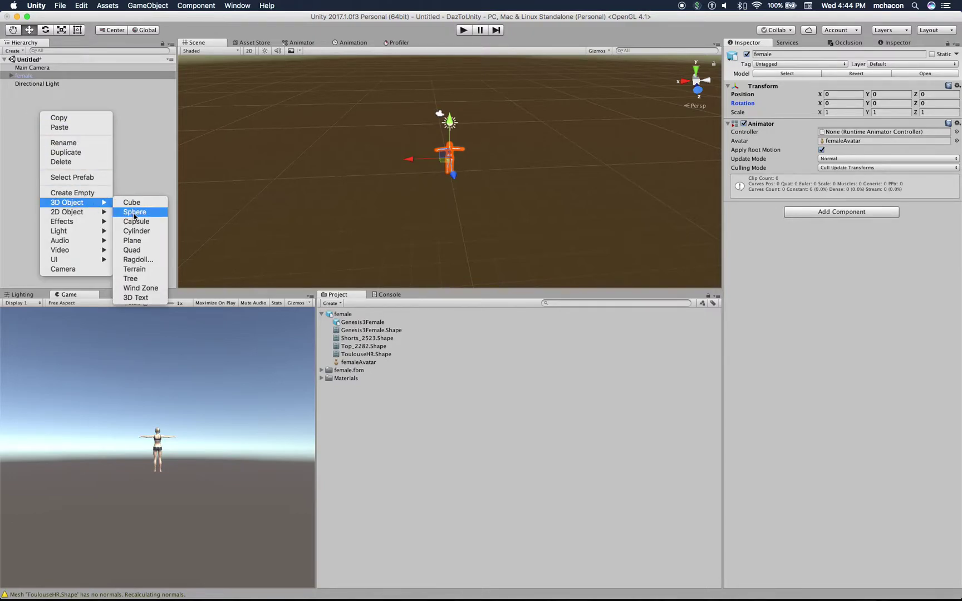
left_click(132, 240)
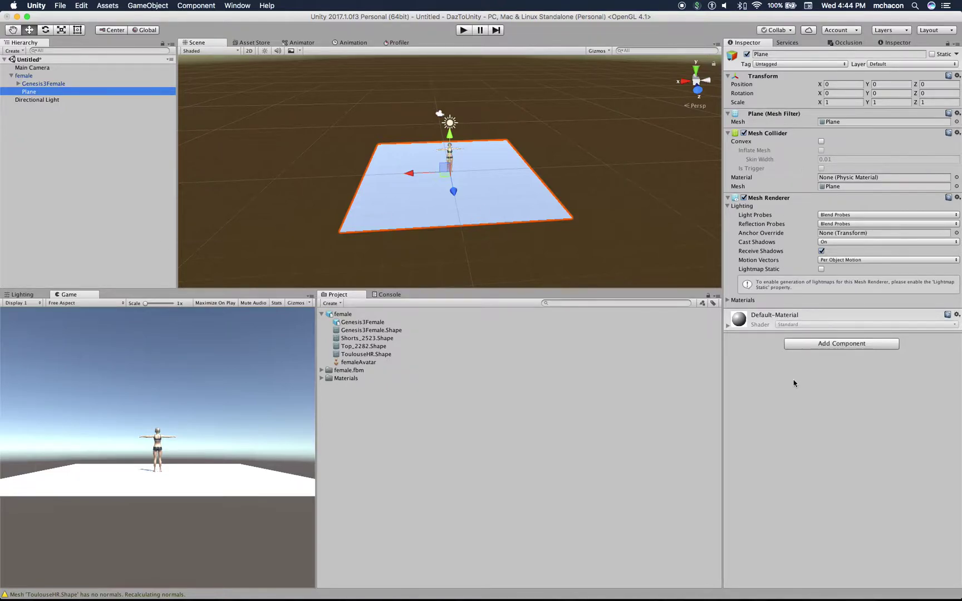
left_click(574, 428)
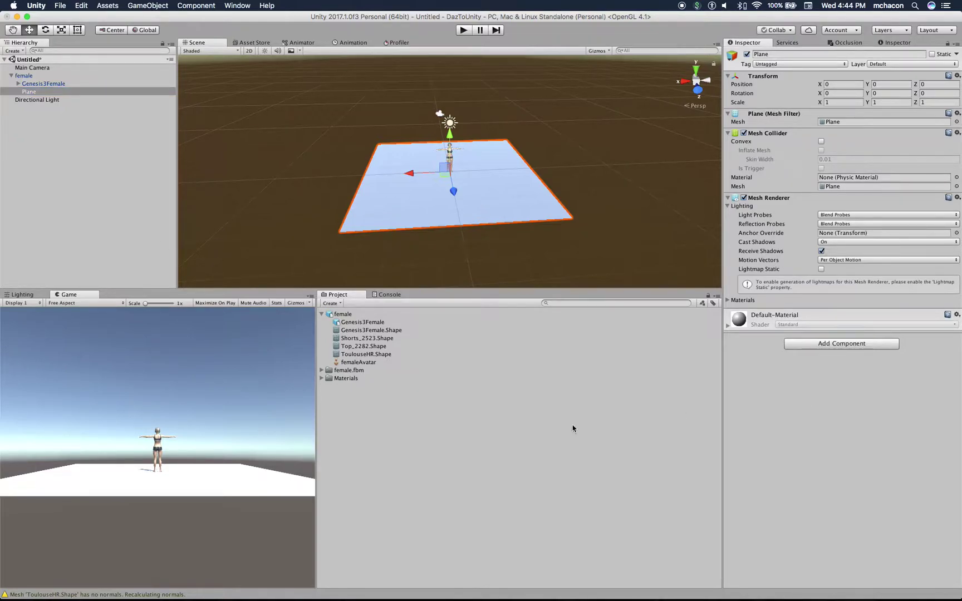
left_click(321, 315)
- Create an Animator Controller named femaleControl, then briefly play and stop the scene
right_click(341, 352)
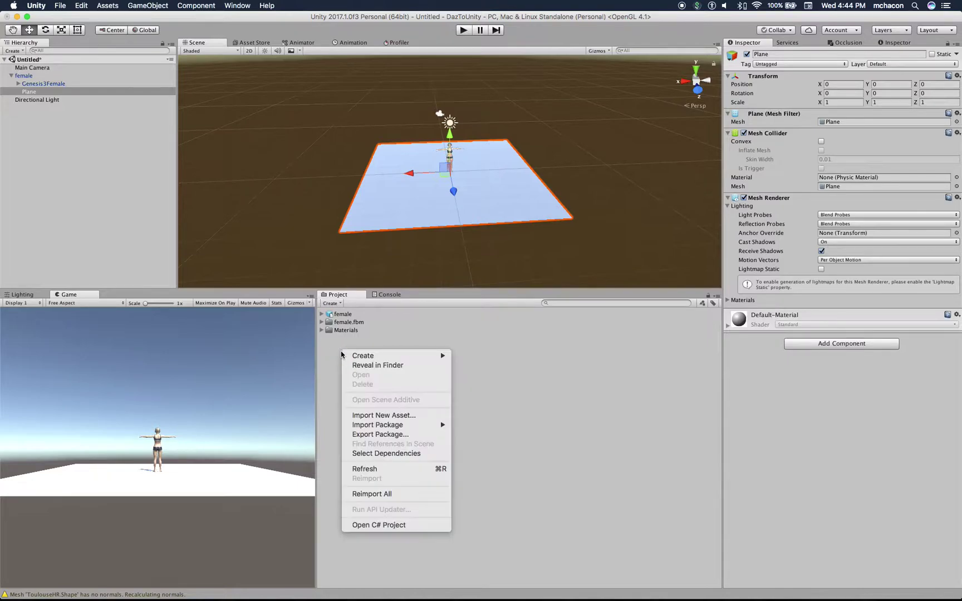
mouse_move(368, 357)
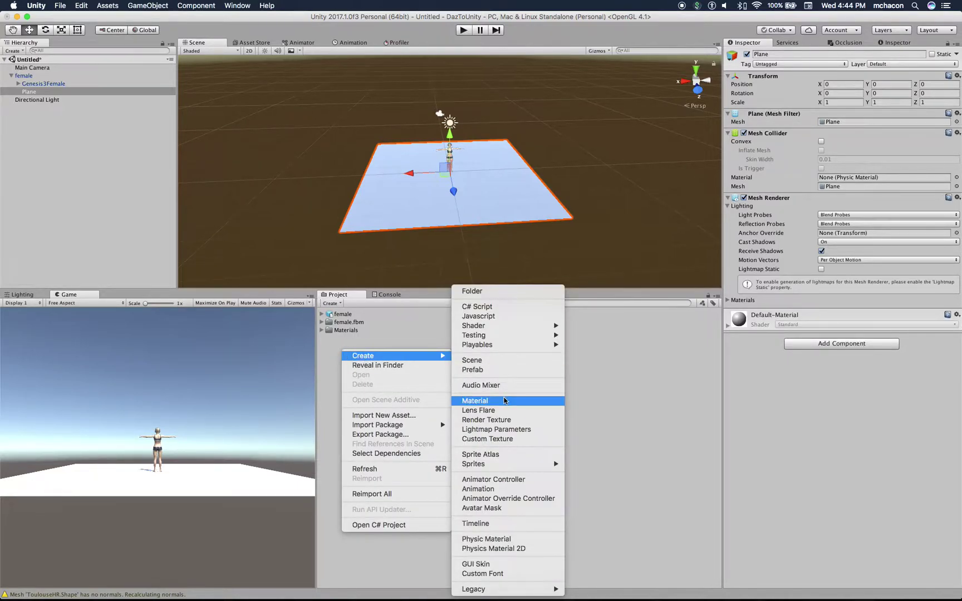
left_click(495, 480)
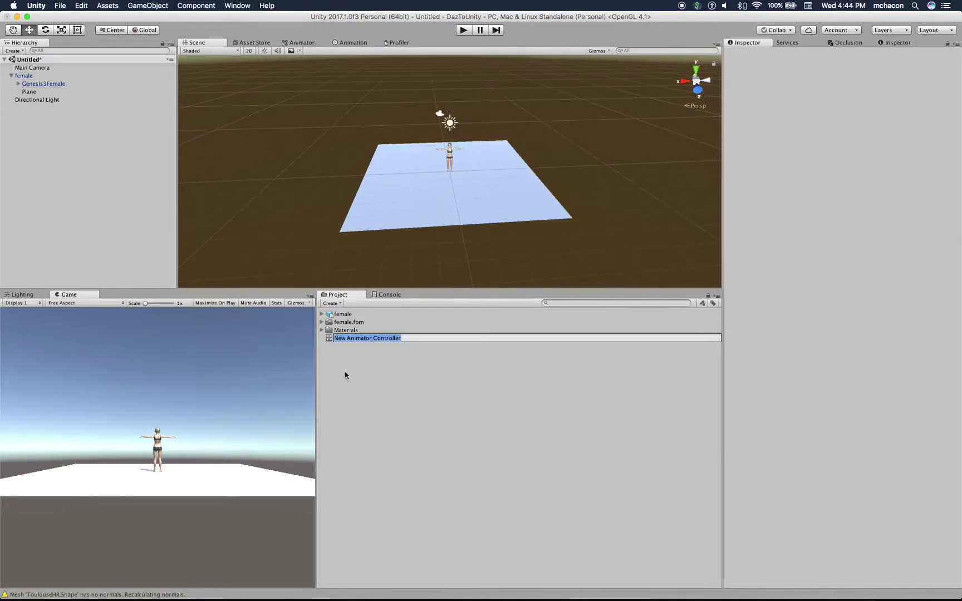
type("femaleControl")
key("Return")
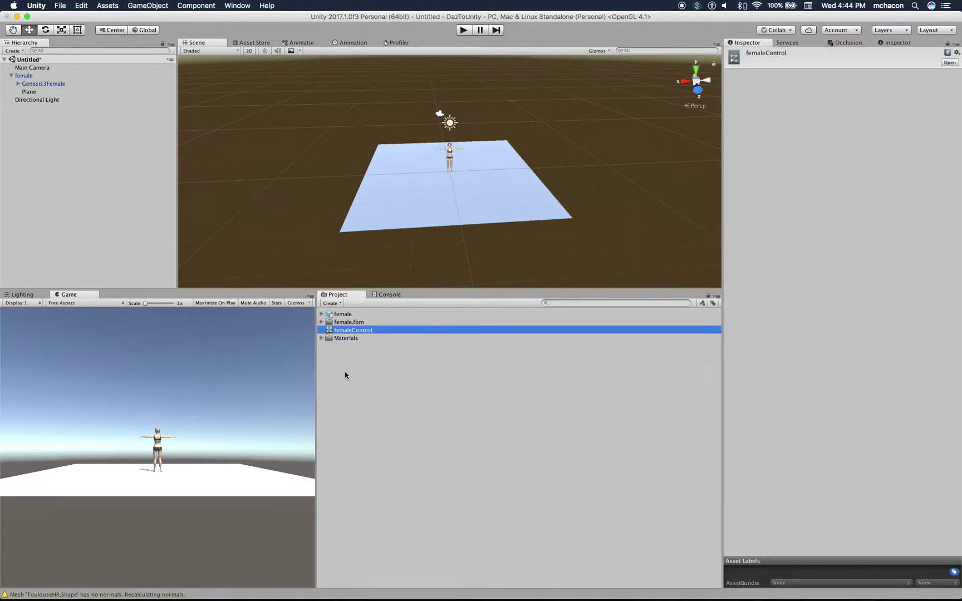
left_click(463, 30)
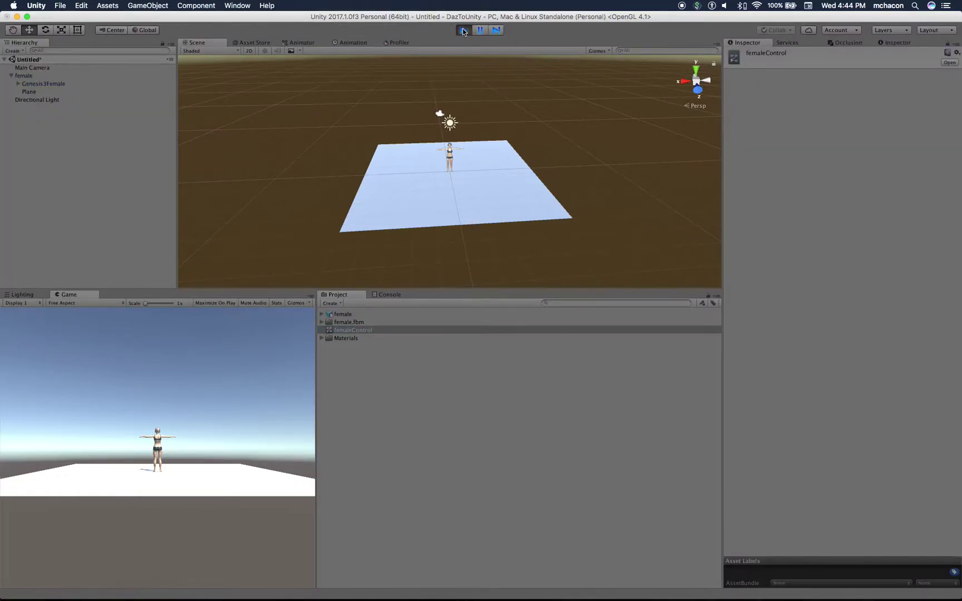
left_click(463, 29)
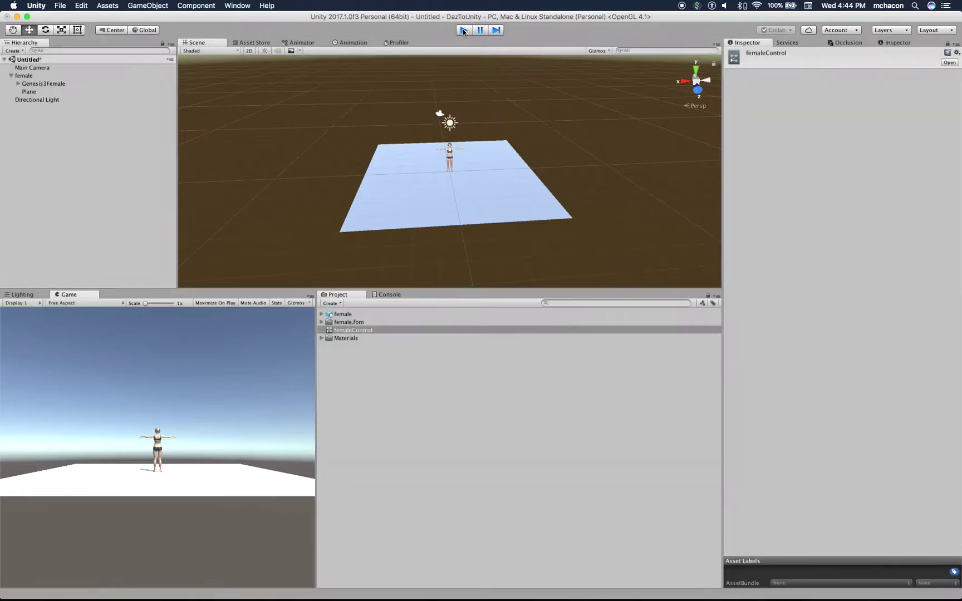
- Start the Characters package import and exclude CrossPlatformInput, Editor, PhysicsMaterials and Utility
left_click(359, 378)
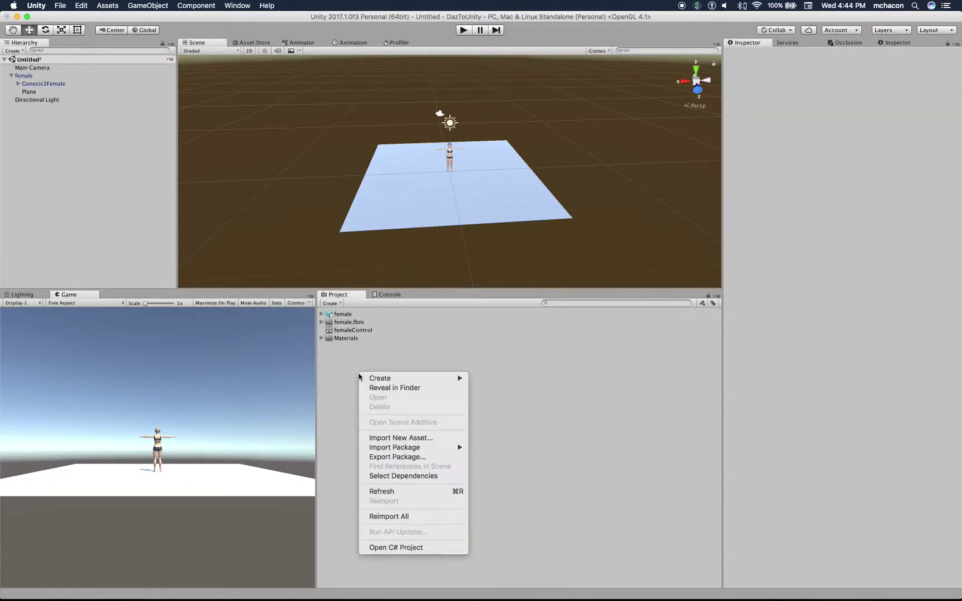
mouse_move(418, 449)
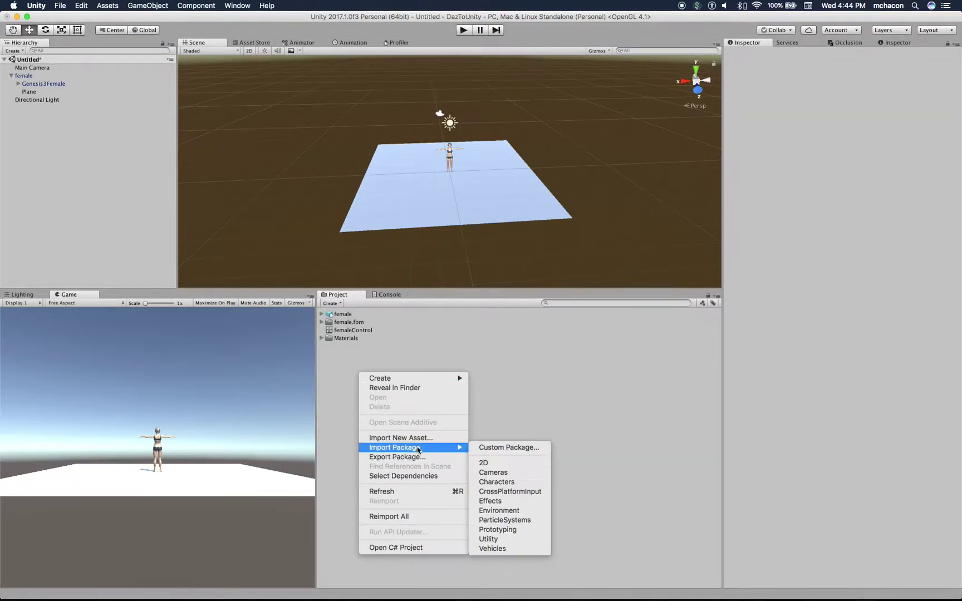
left_click(508, 483)
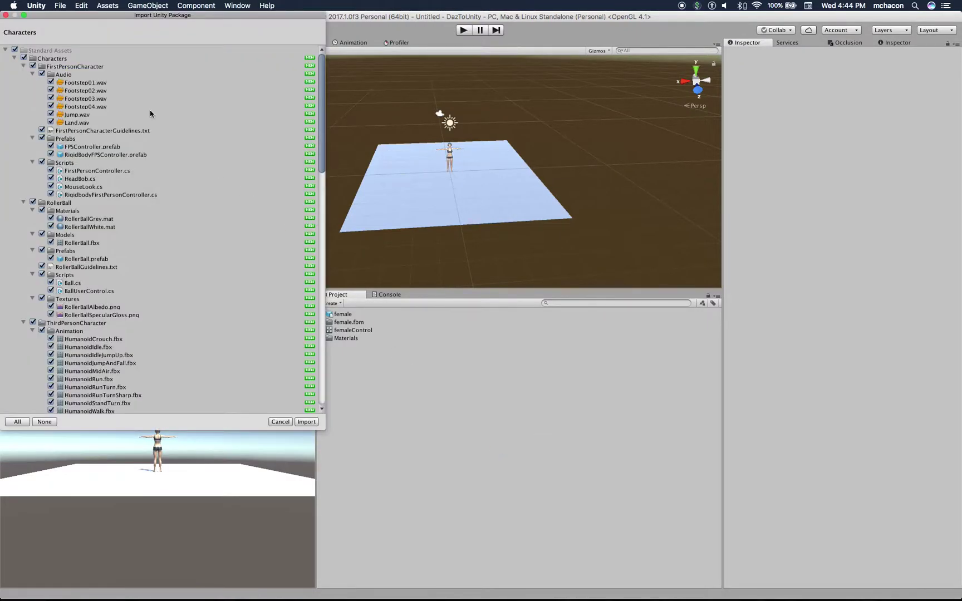
left_click(24, 58)
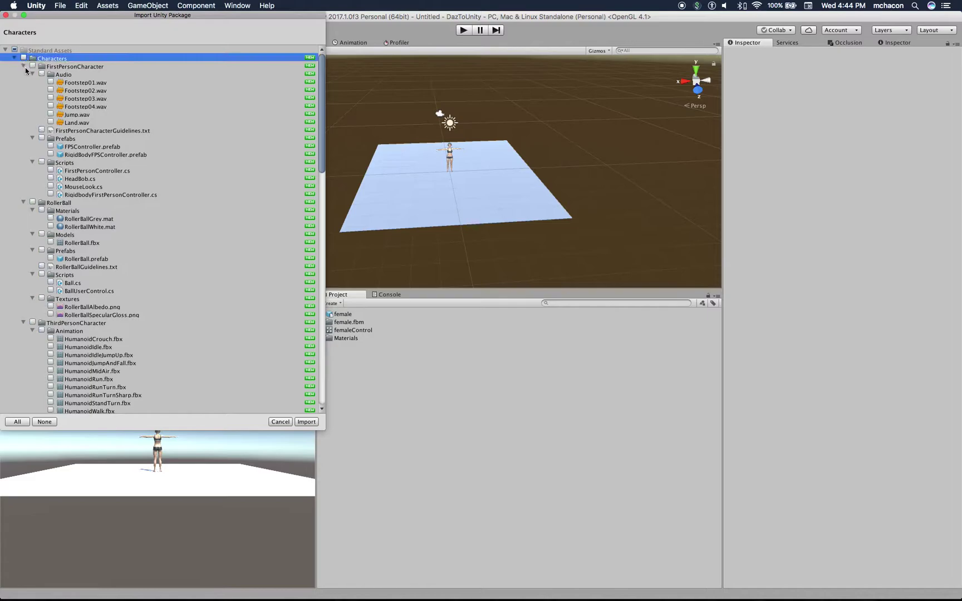
left_click(14, 58)
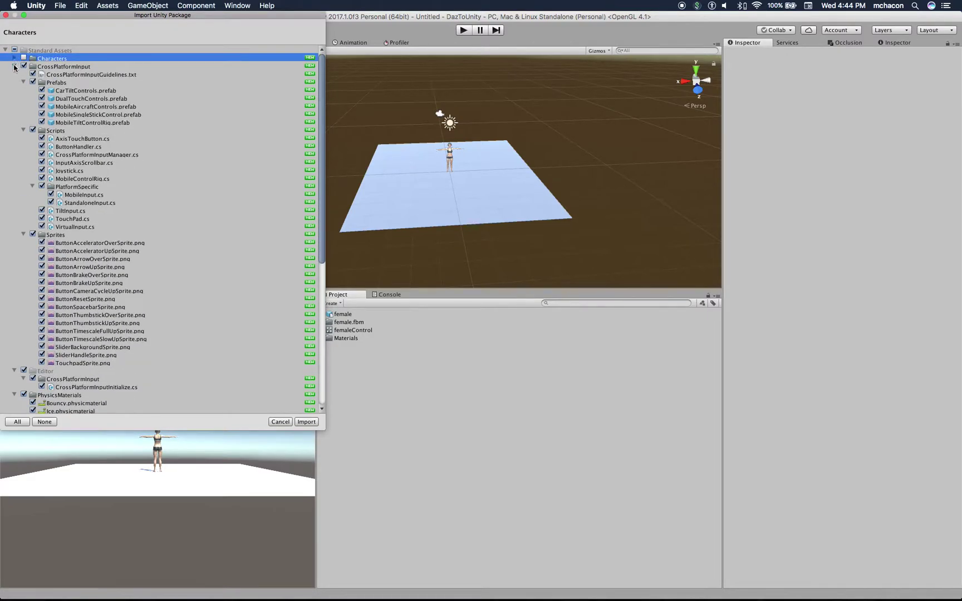
left_click(14, 66)
left_click(24, 66)
left_click(24, 74)
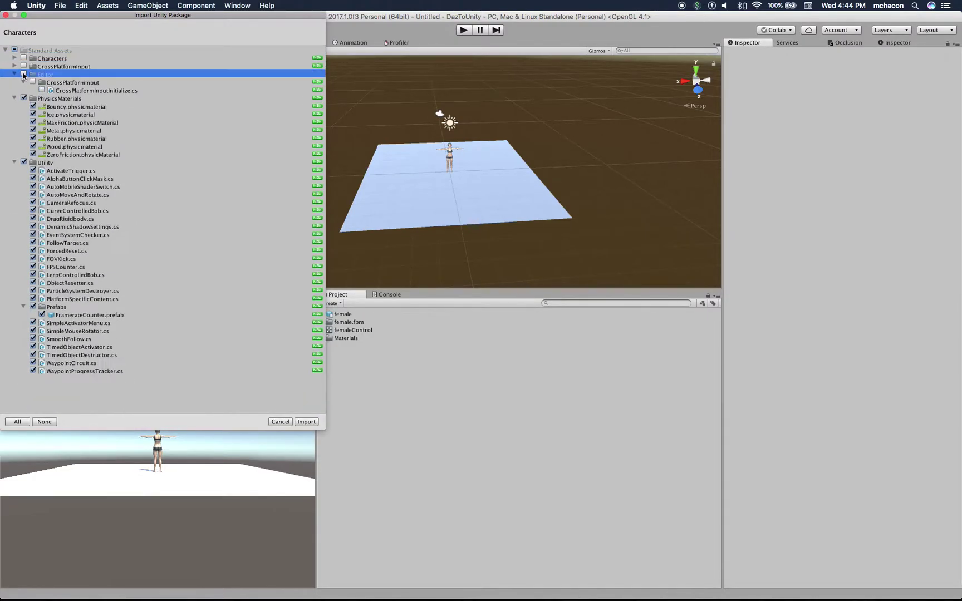
left_click(24, 98)
left_click(24, 162)
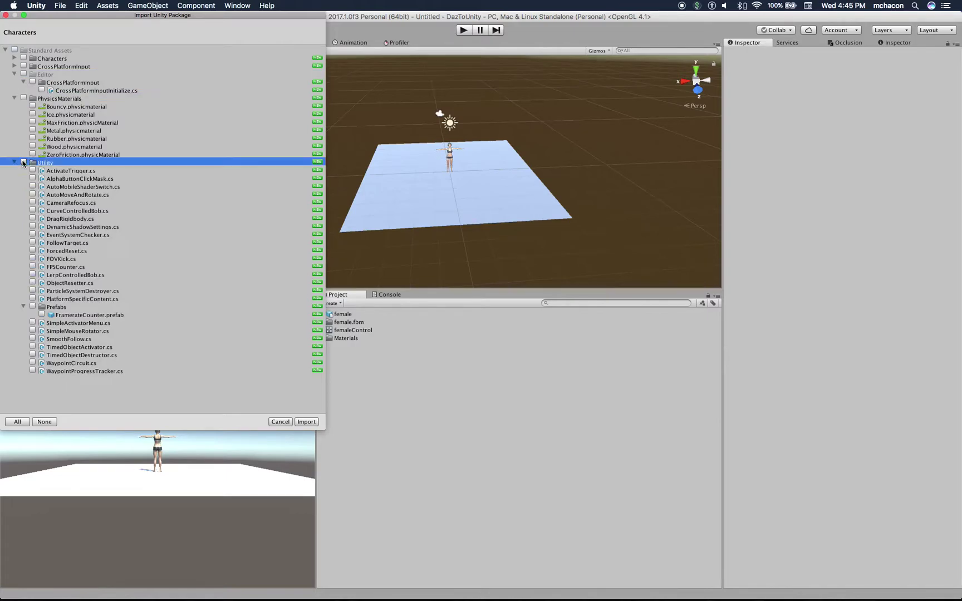
- Include only the ThirdPersonCharacter animation clips and import them
left_click(14, 58)
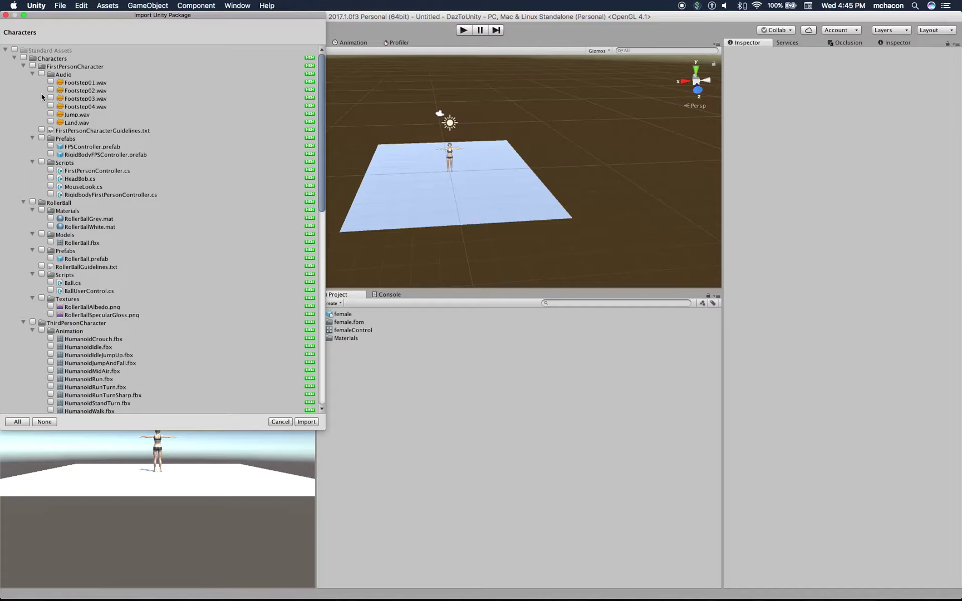
left_click(23, 66)
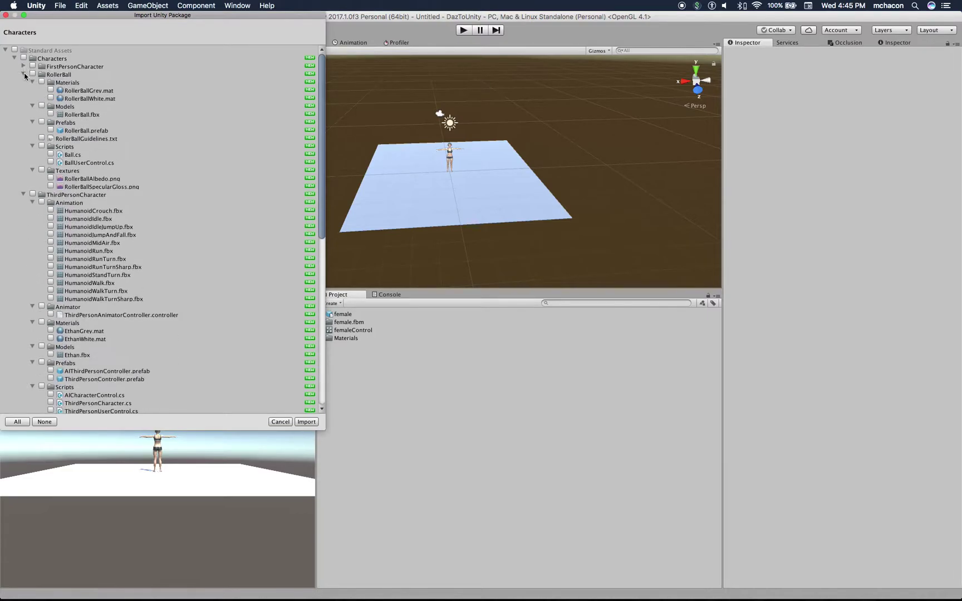
left_click(23, 74)
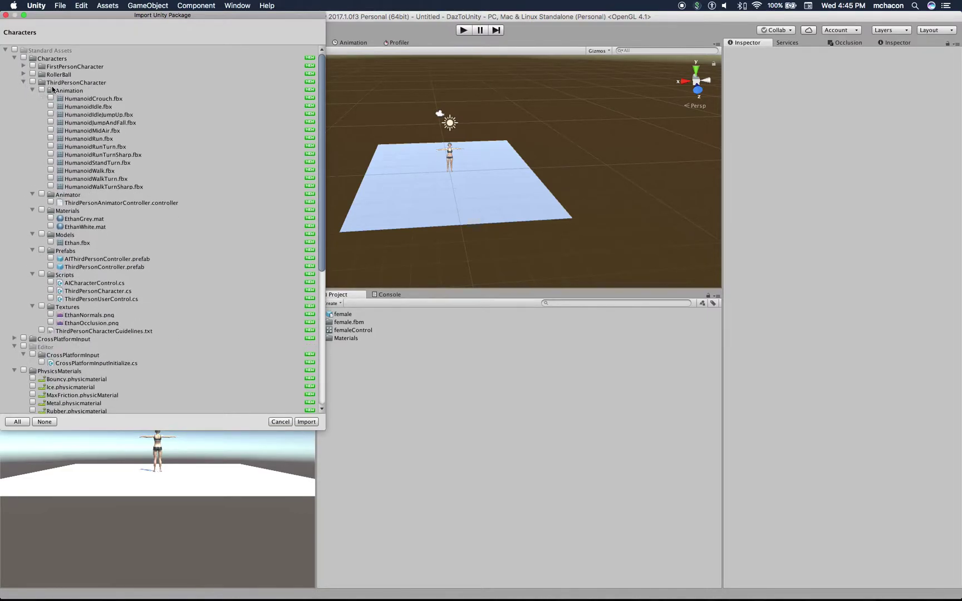
left_click(40, 89)
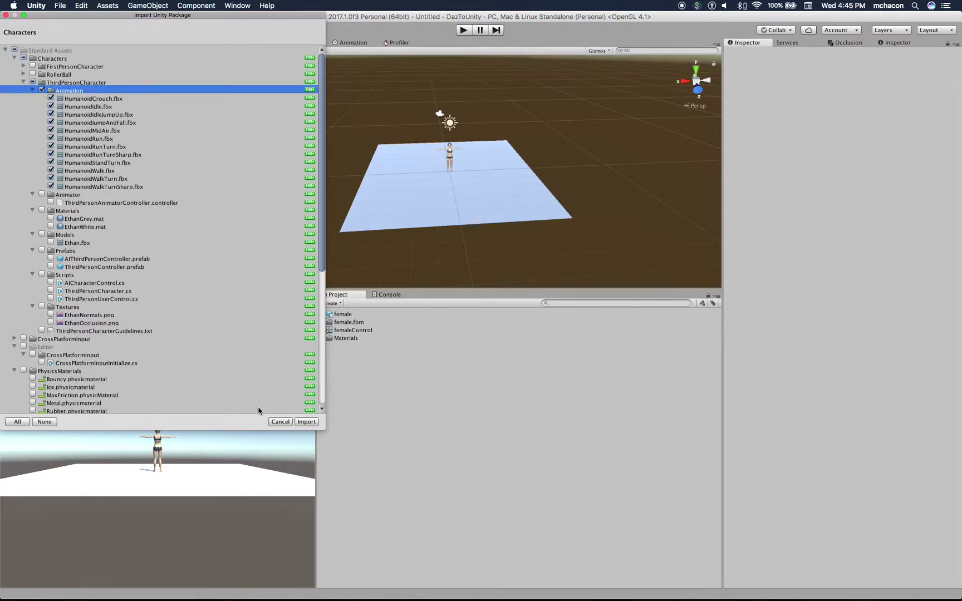
left_click(306, 422)
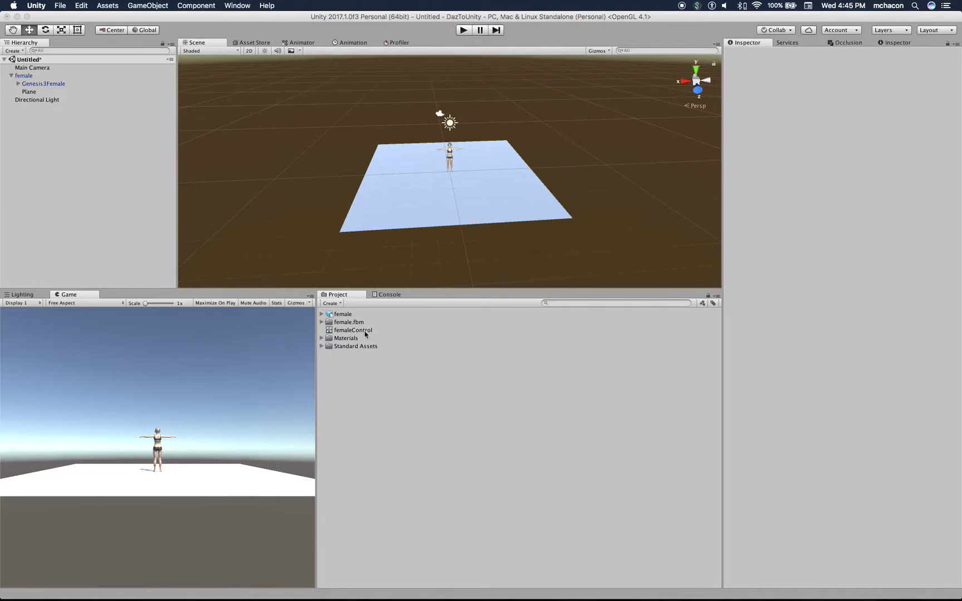
- Assign femaleControl as the female's Animator controller and open it in the Animator window
left_click(29, 77)
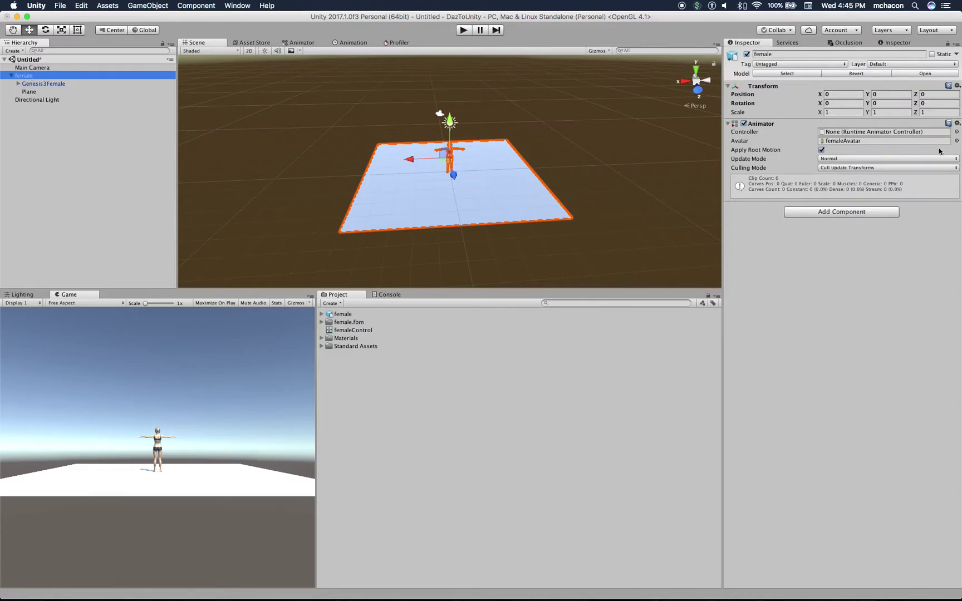
left_click(957, 132)
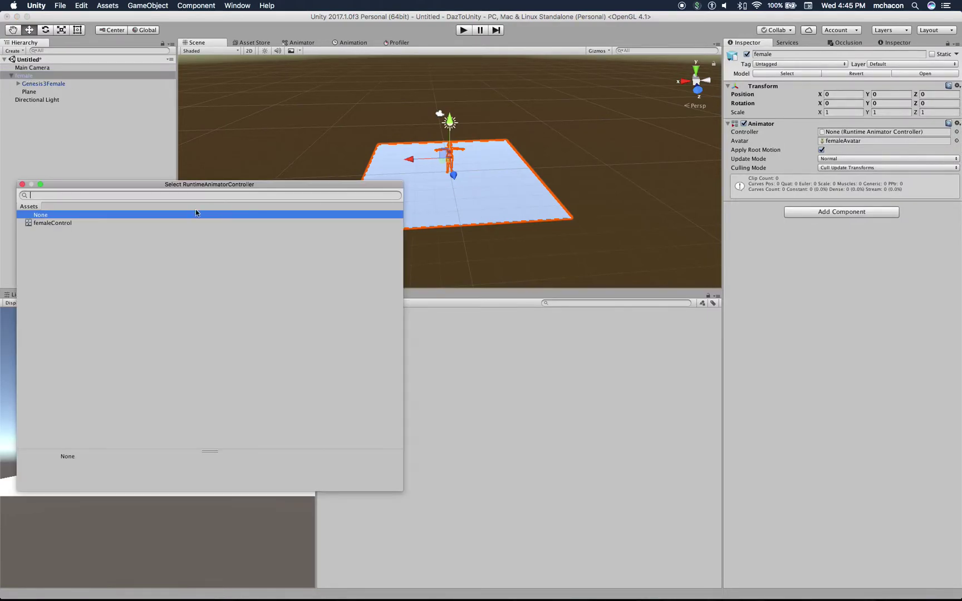
double_click(56, 223)
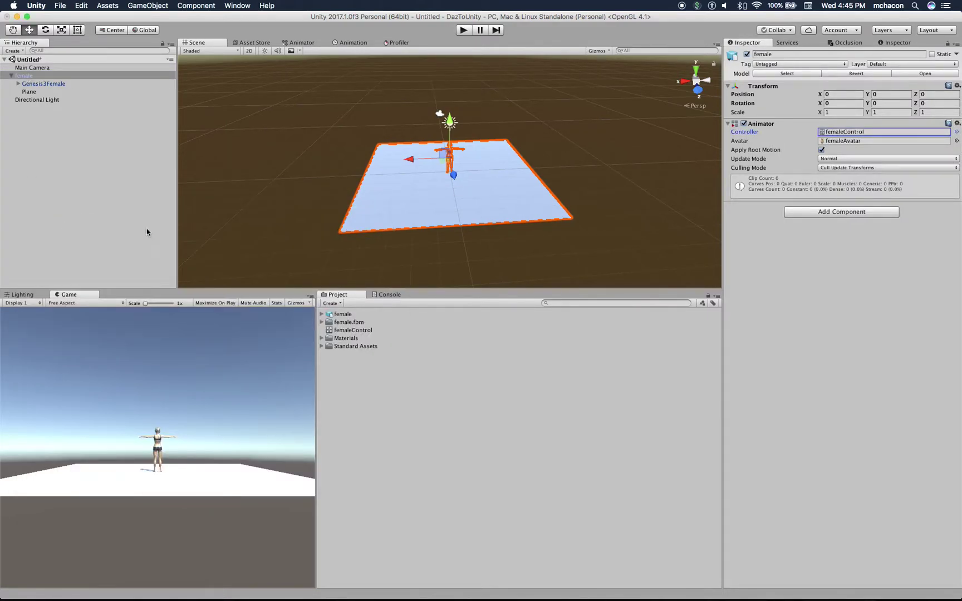
double_click(351, 331)
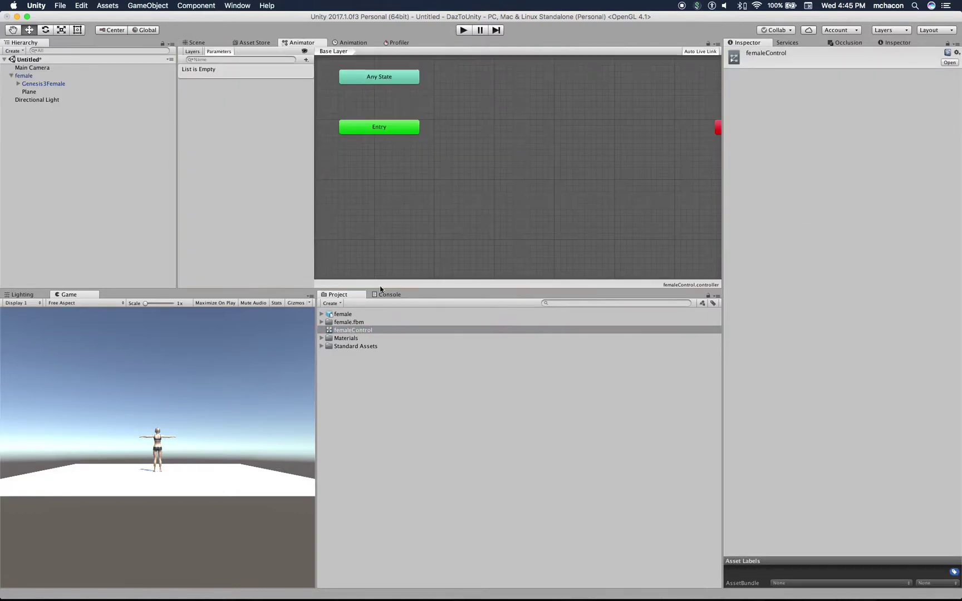
- Add an empty New State to the Base Layer with HumanoidWalk as its motion
right_click(490, 129)
mouse_move(509, 131)
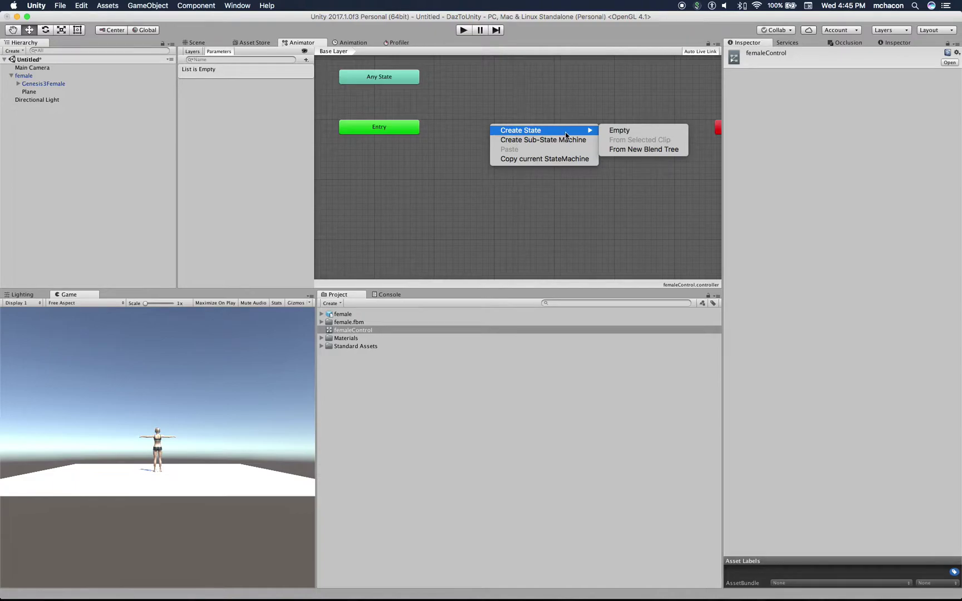
left_click(614, 133)
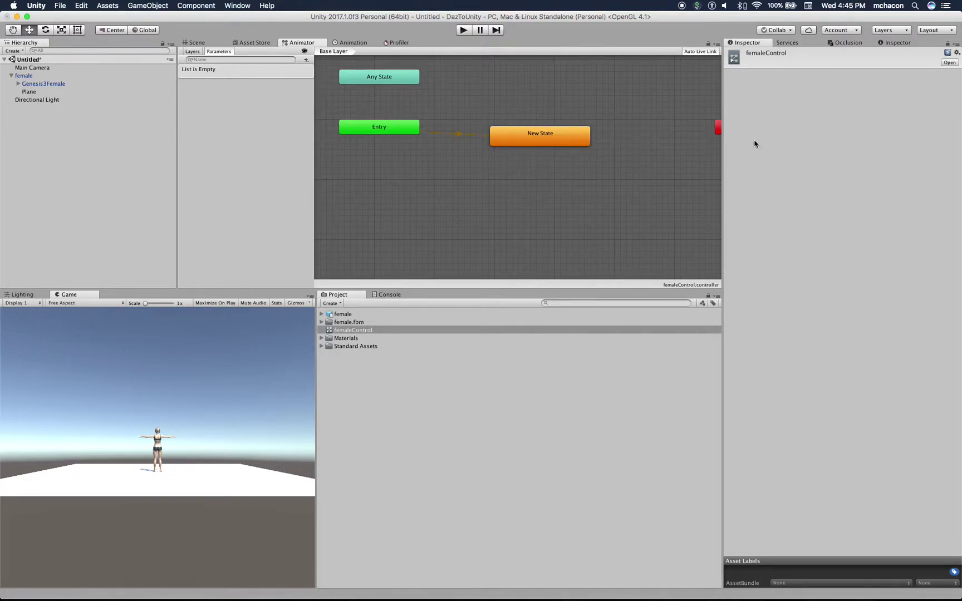
left_click(557, 134)
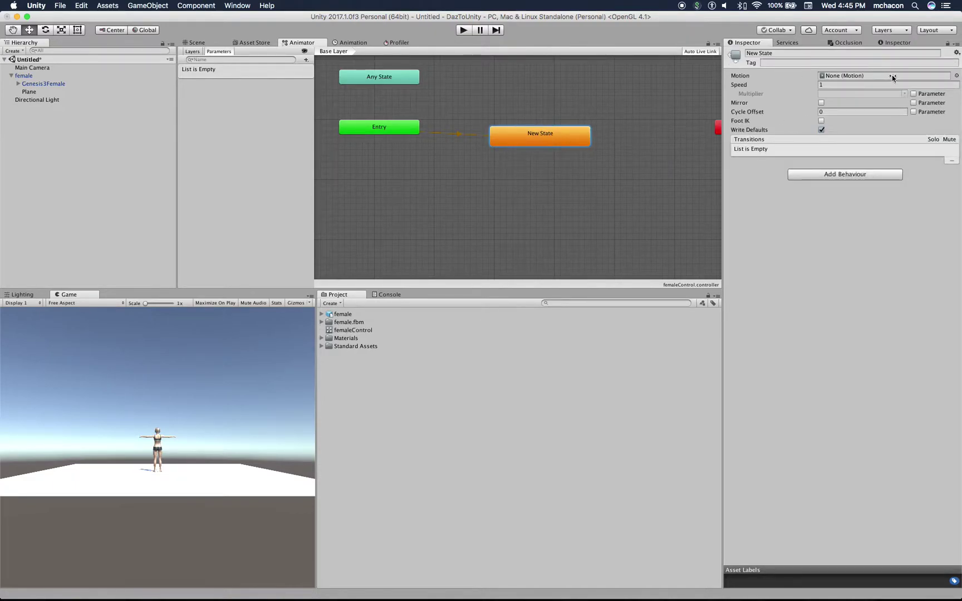
left_click(957, 76)
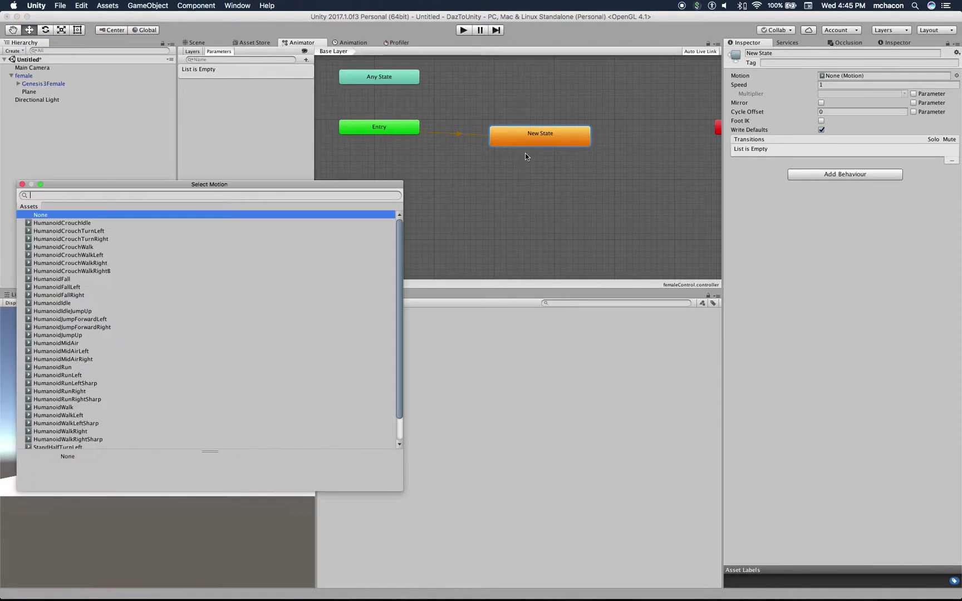
scroll(180, 247, "down", 3)
scroll(179, 246, "down", 2)
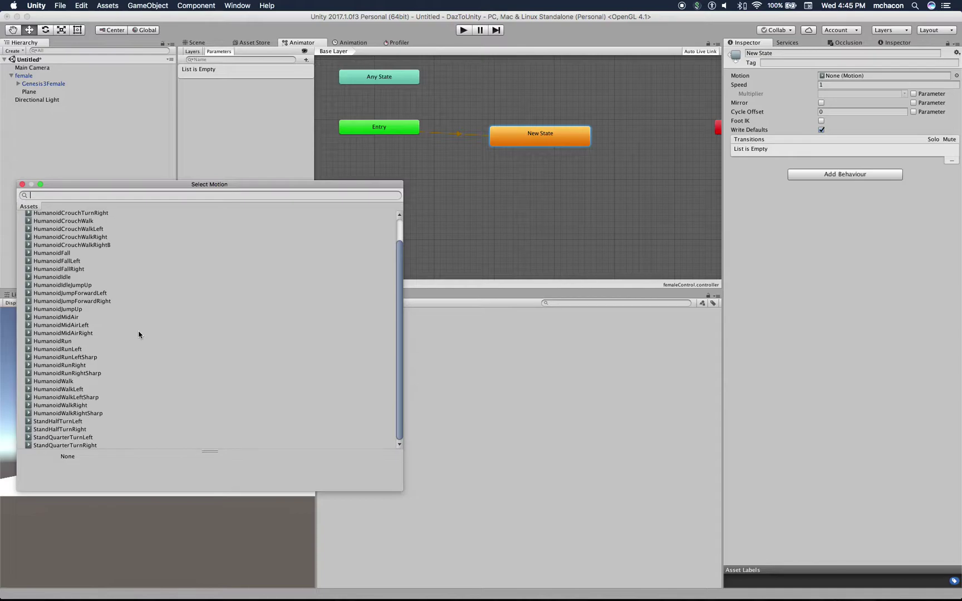
left_click(74, 382)
left_click(74, 382)
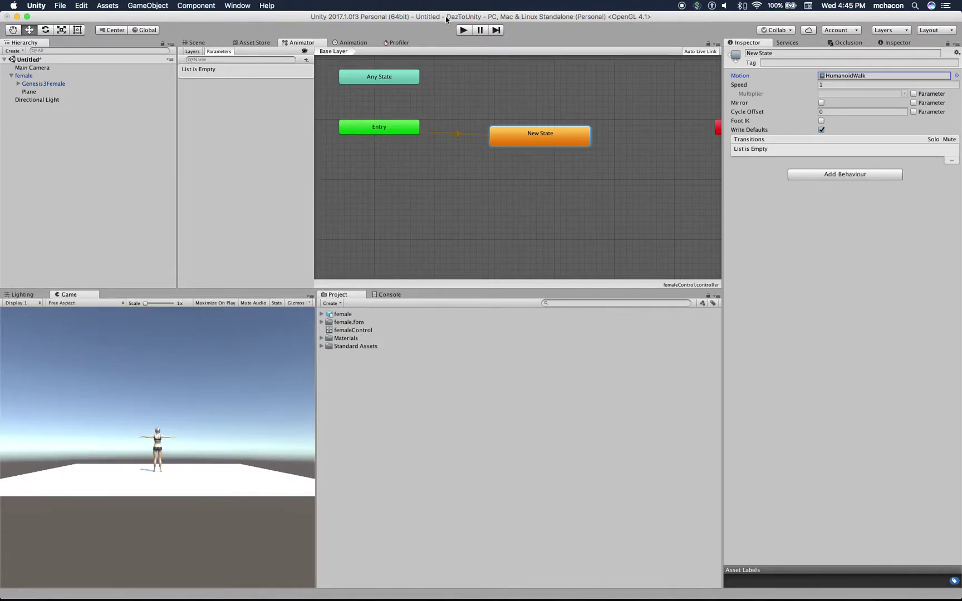
- Play-test the walk, move Plane to scene root below Directional Light, and reopen New State's Motion list
left_click(464, 30)
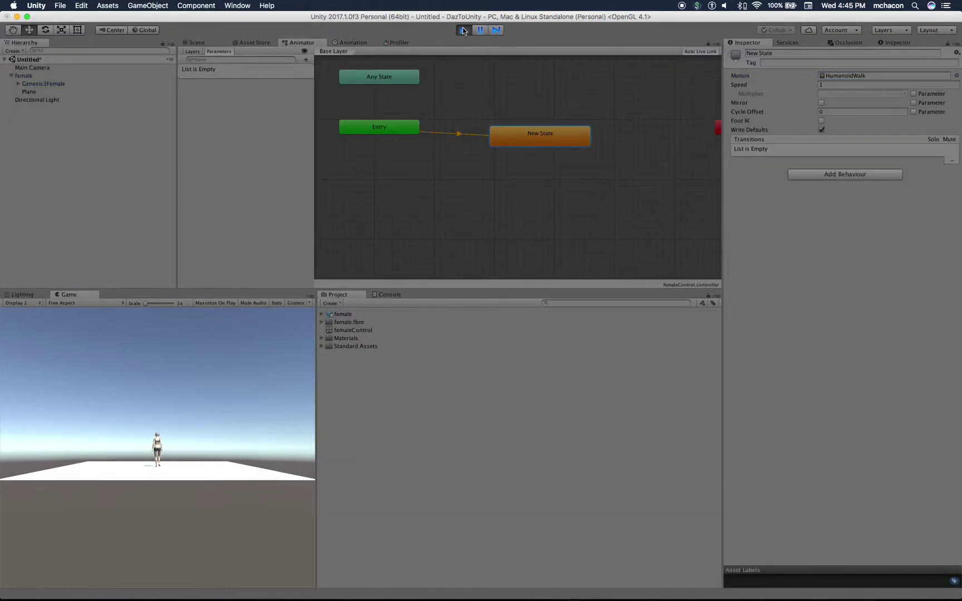
left_click(463, 29)
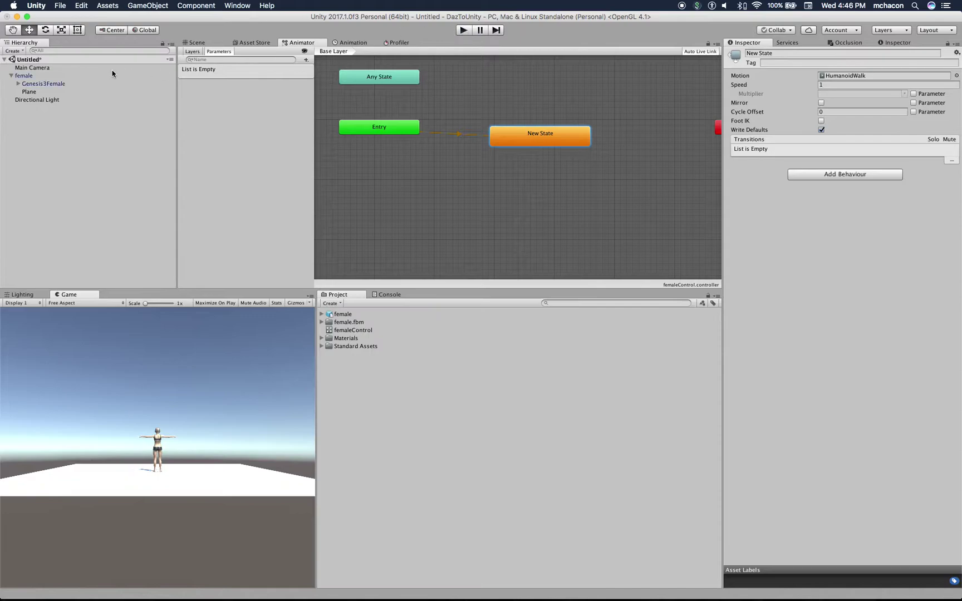
left_click(29, 92)
left_click_drag(28, 92, 17, 127)
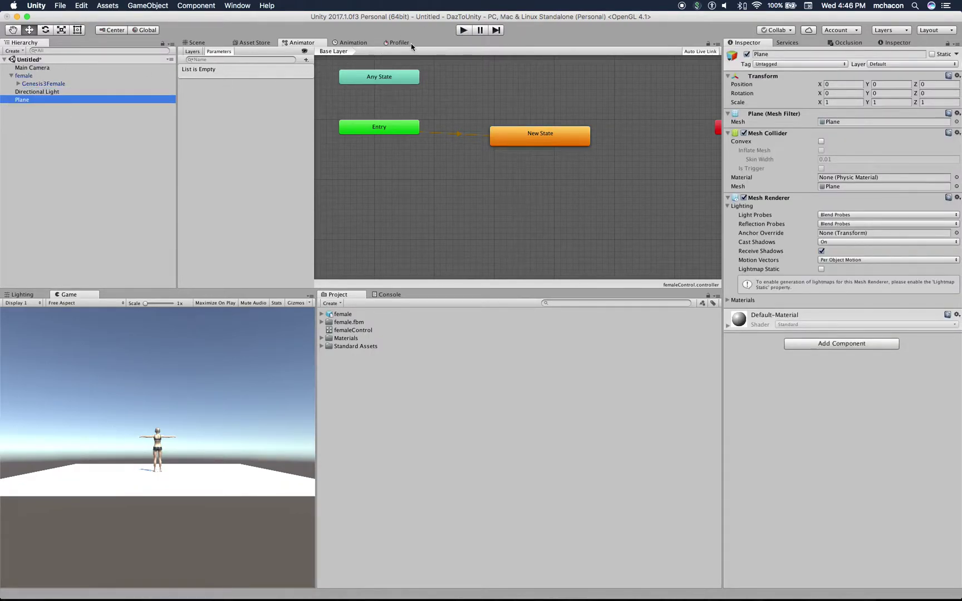
left_click(553, 136)
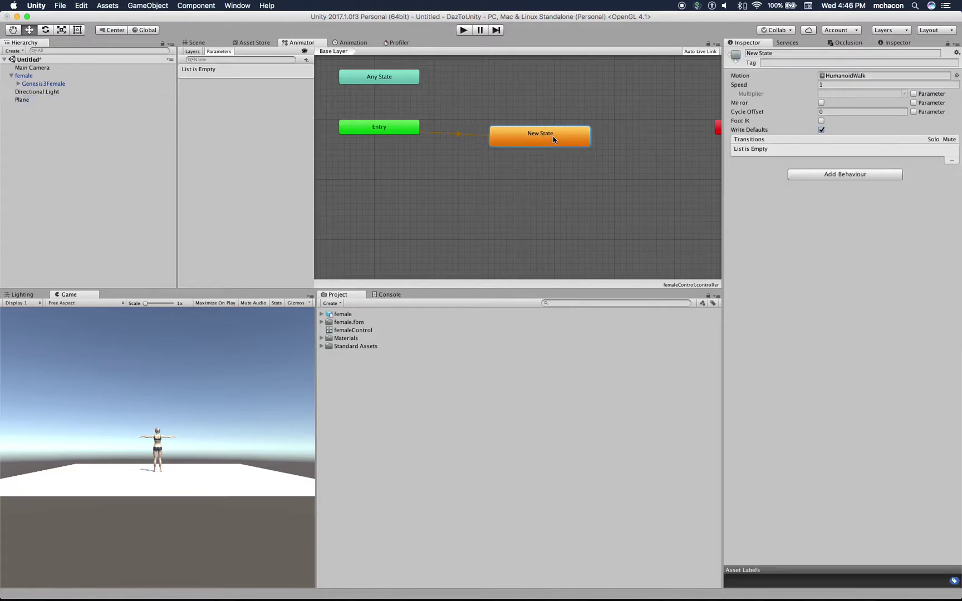
left_click(956, 76)
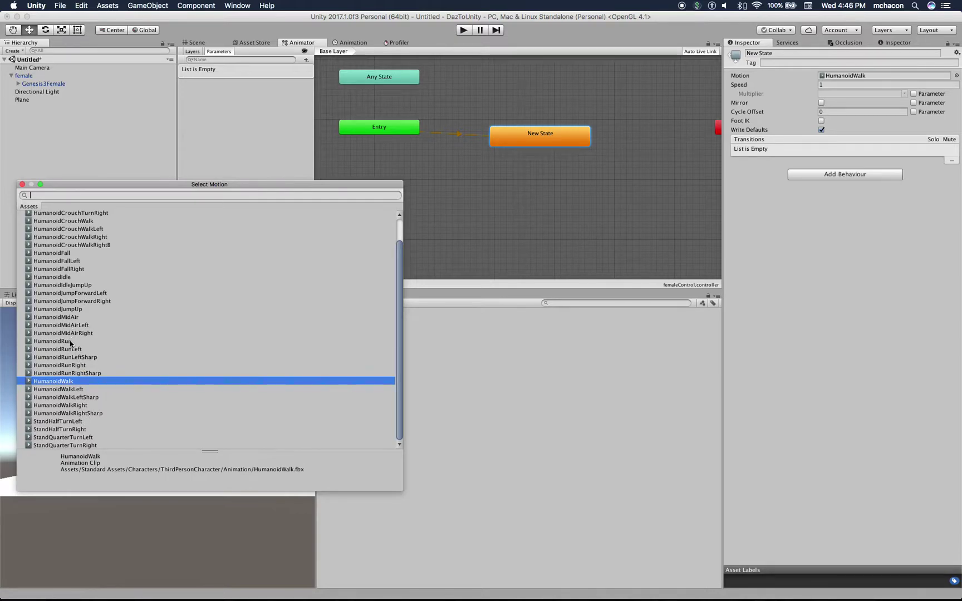
- Assign HumanoidJumpUp to New State and run a quick play-mode test
double_click(80, 310)
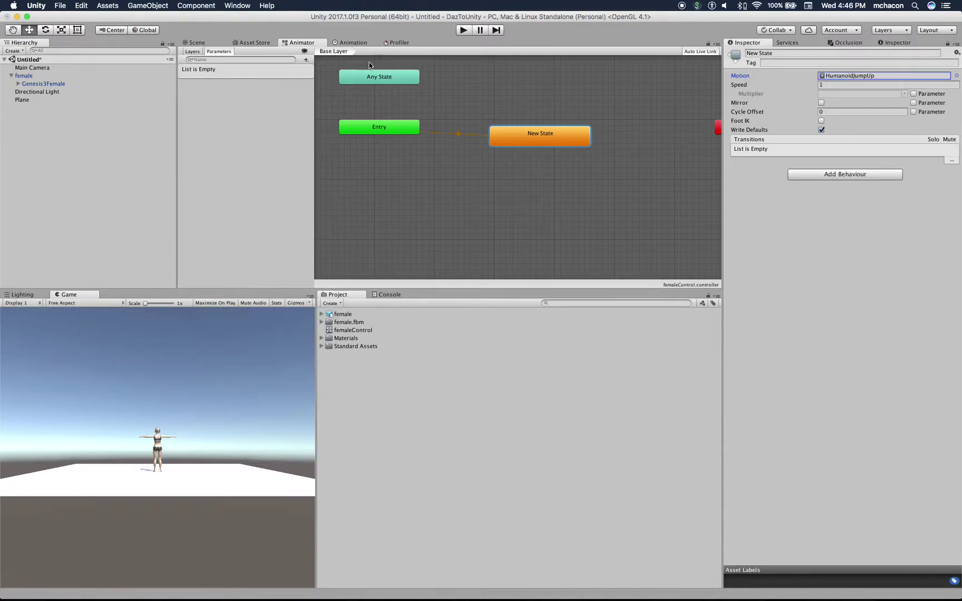
left_click(464, 31)
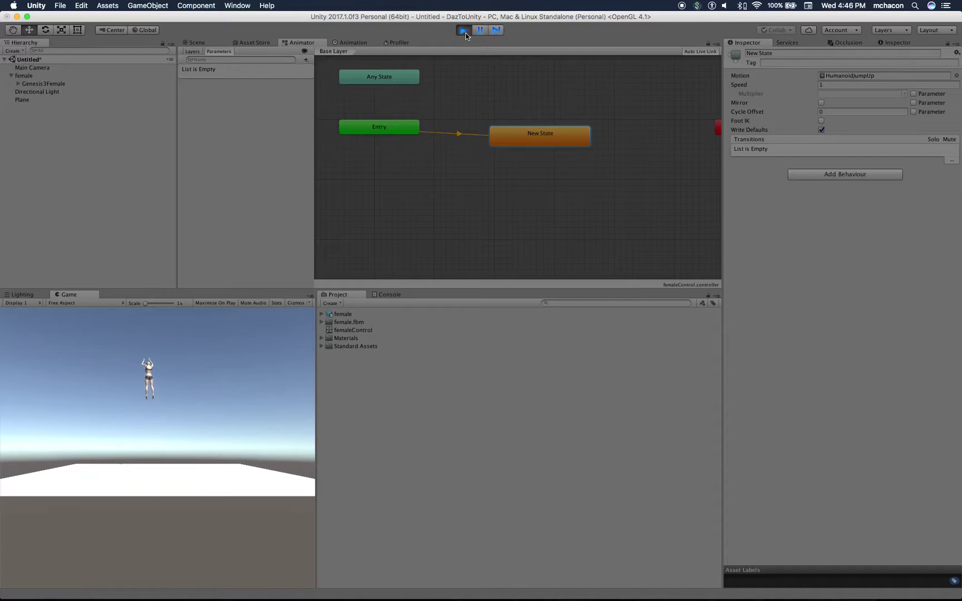
left_click(465, 32)
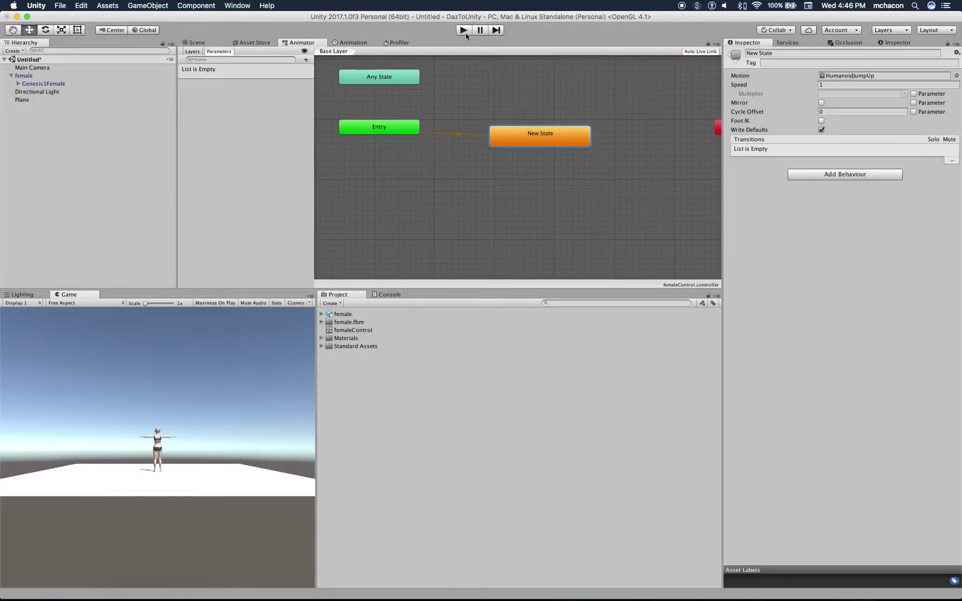
- Switch New State's motion to HumanoidWalkLeft and test it in play mode
left_click(957, 75)
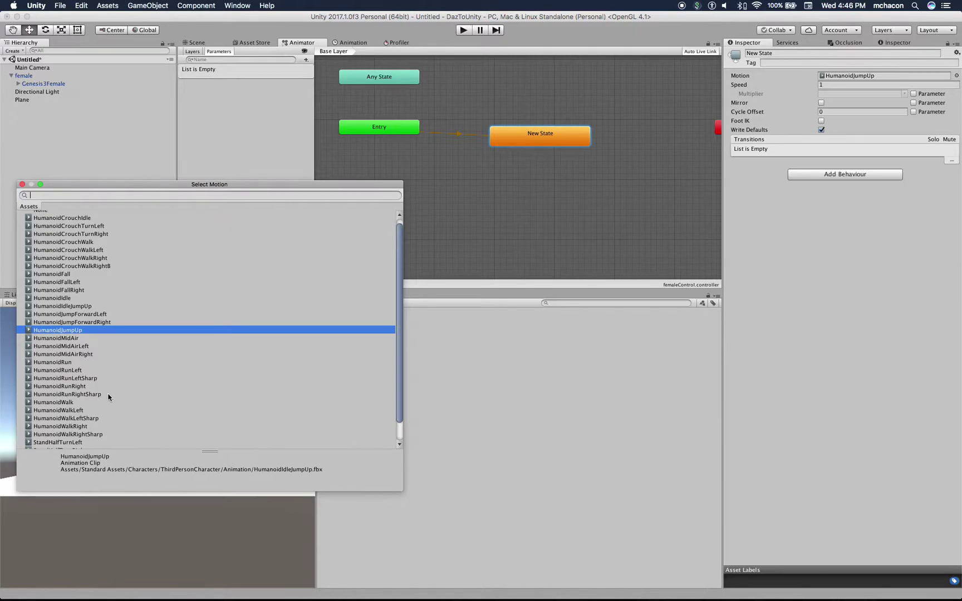
double_click(73, 410)
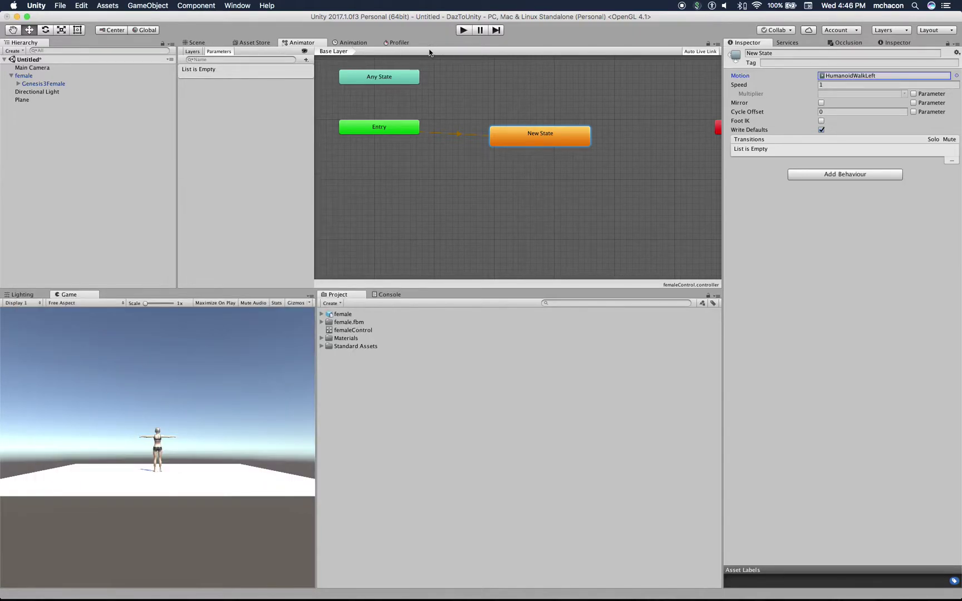
left_click(463, 31)
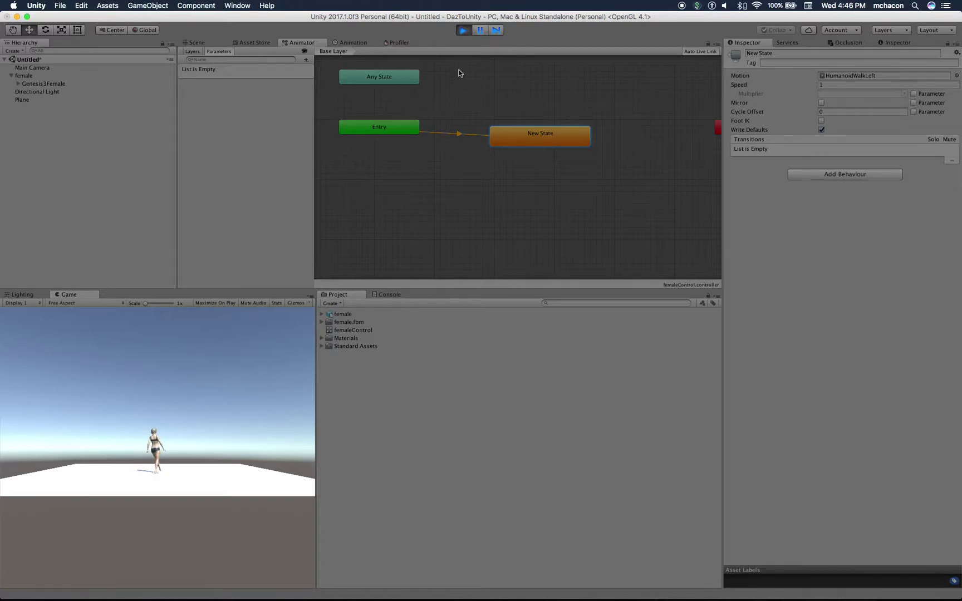
left_click(465, 31)
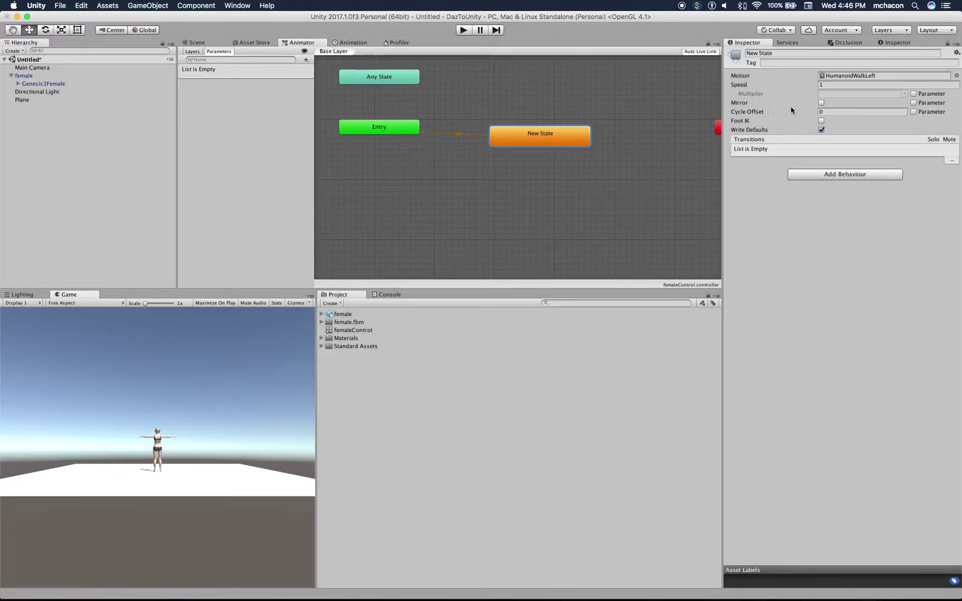
- Delete New State and create a new state from a blend tree in the empty graph
right_click(566, 138)
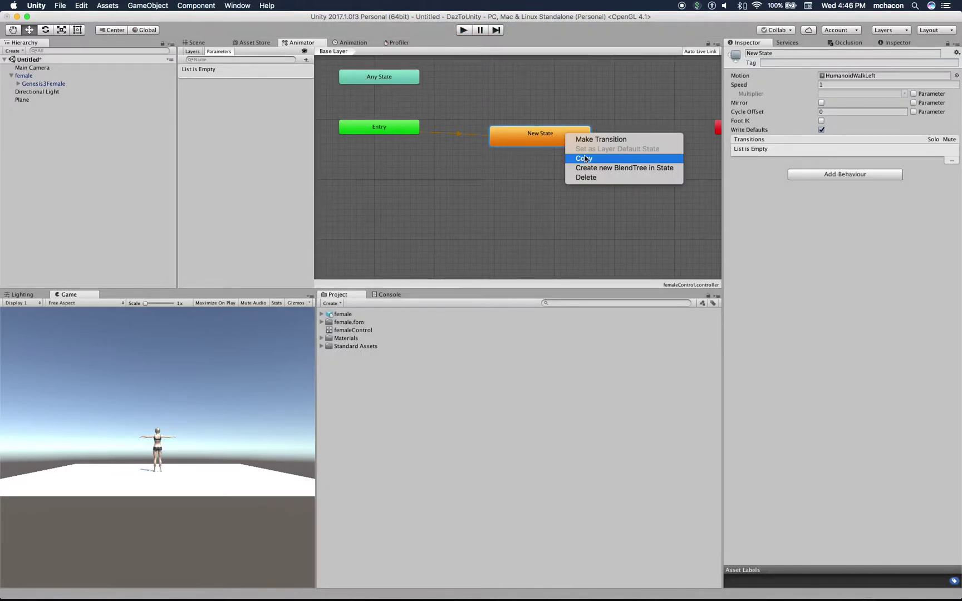
left_click(593, 178)
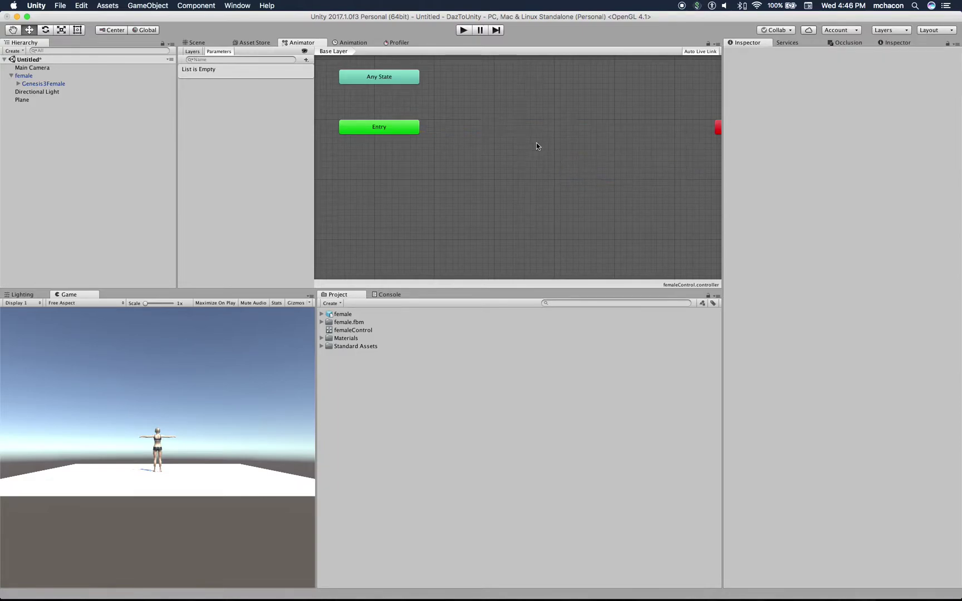
right_click(512, 132)
mouse_move(557, 136)
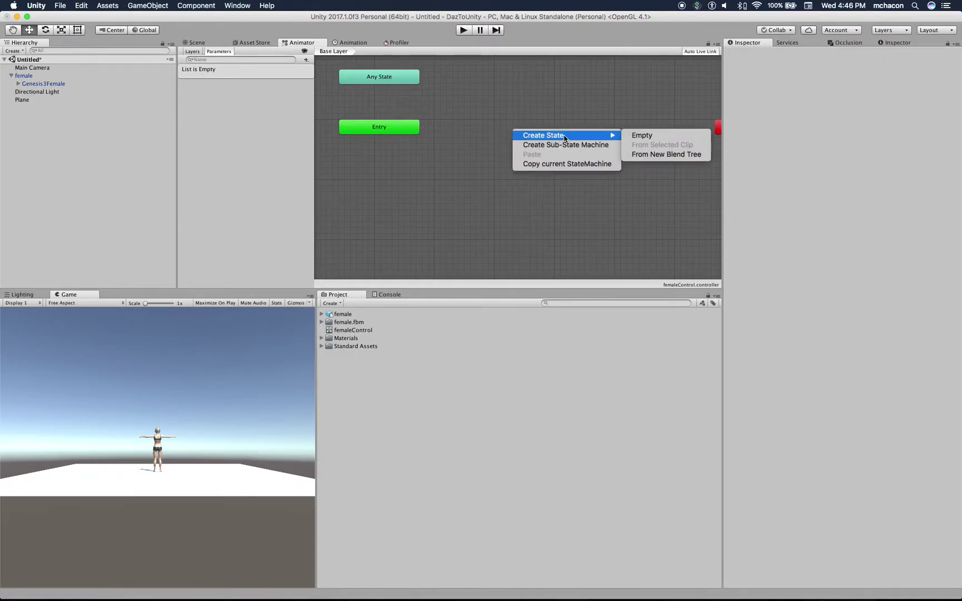
left_click(648, 155)
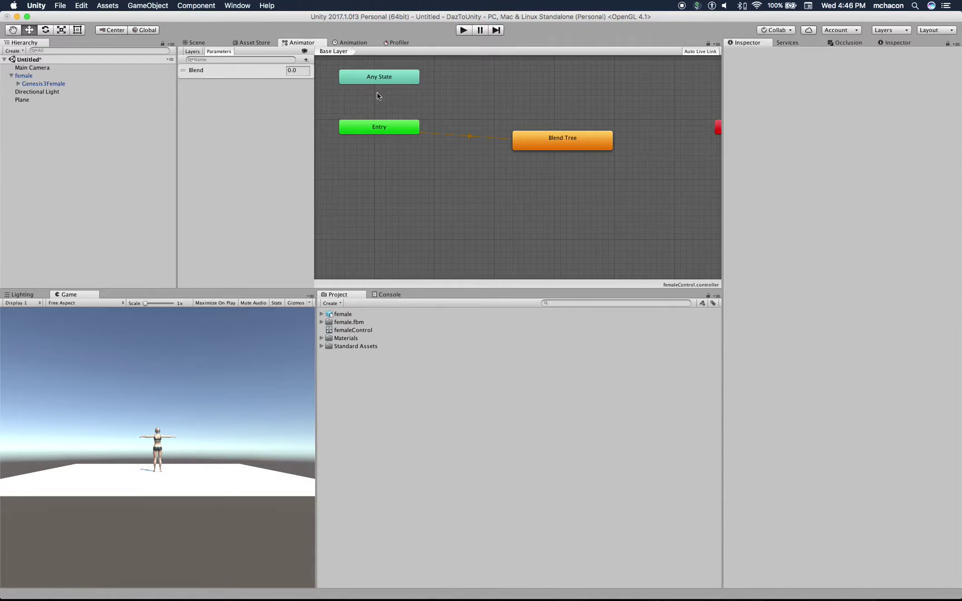
- Add two Float animator parameters named speed and direction
left_click(306, 60)
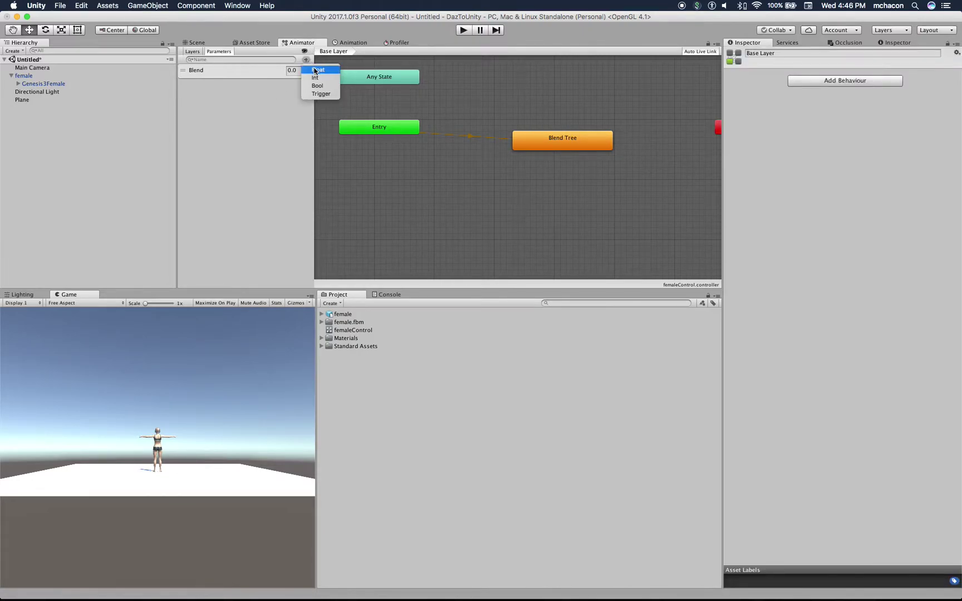
left_click(315, 70)
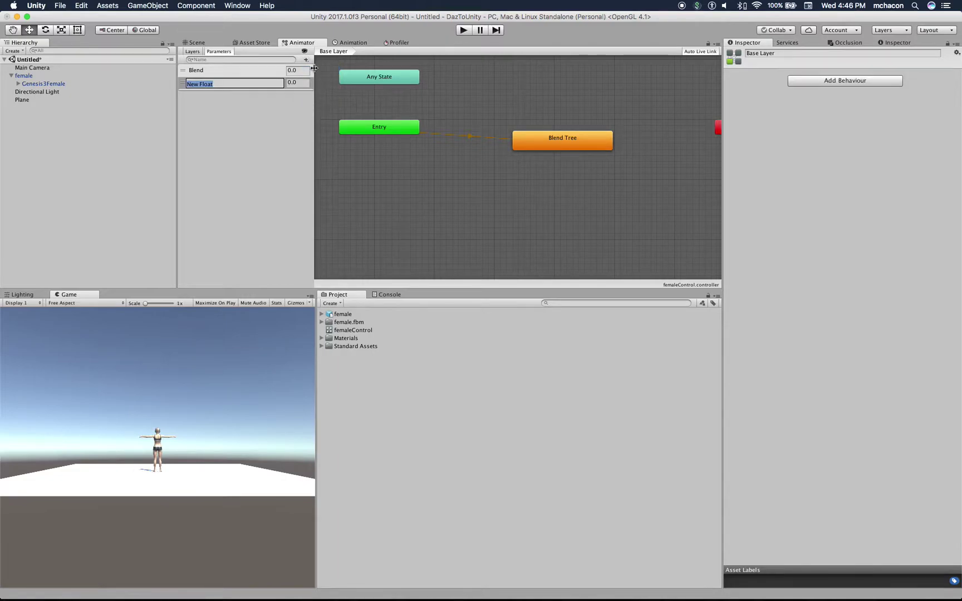
type("speed")
key("Return")
left_click(307, 60)
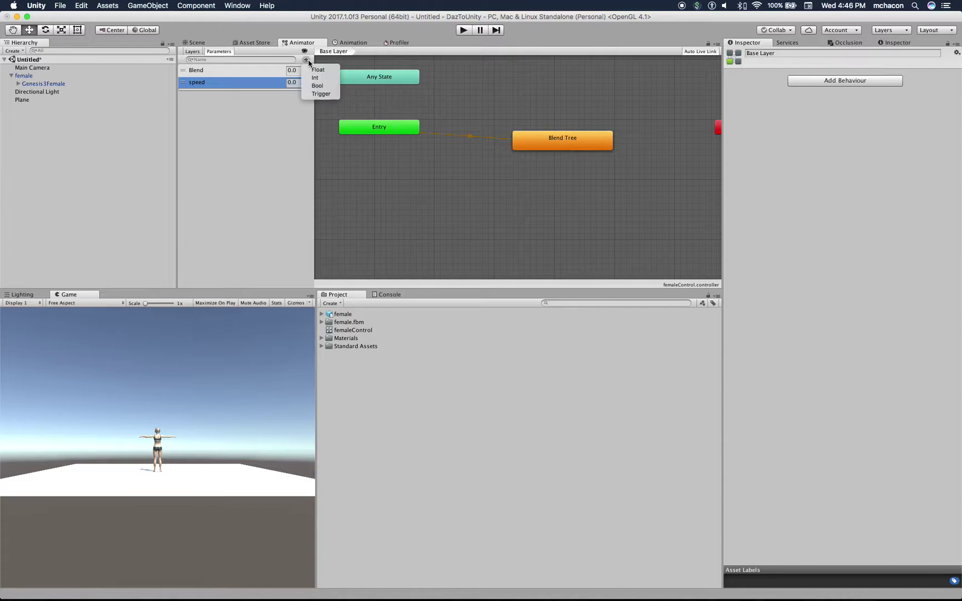
left_click(315, 71)
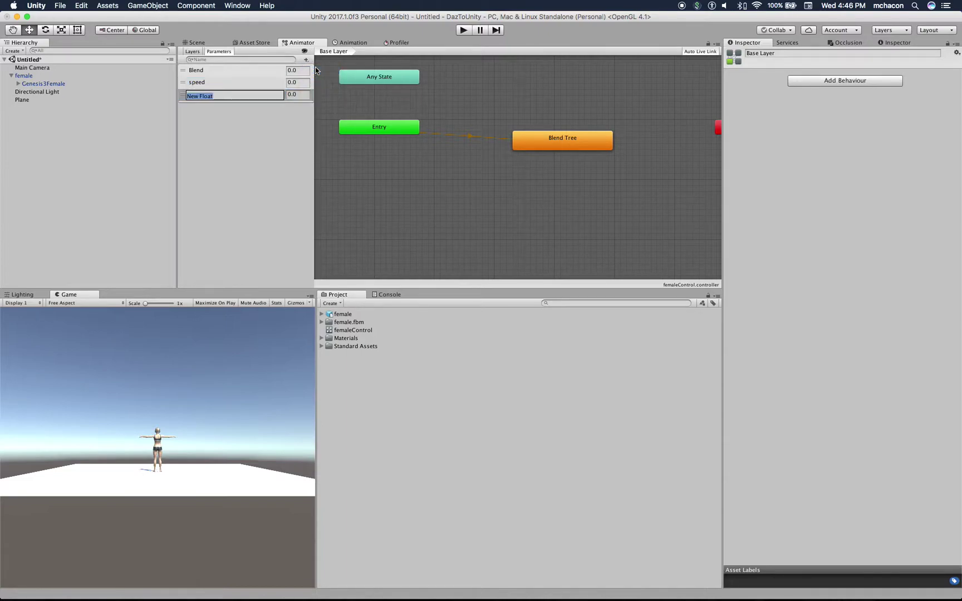
type("direction")
key("Return")
- Set the blend tree type to 2D Freeform Cartesian with direction and speed parameters
left_click(554, 142)
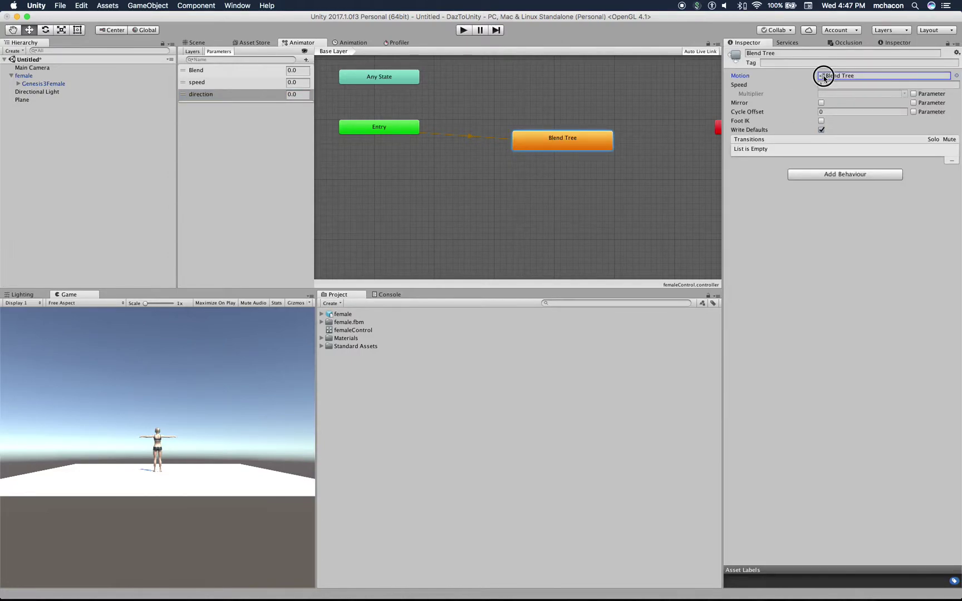
double_click(824, 77)
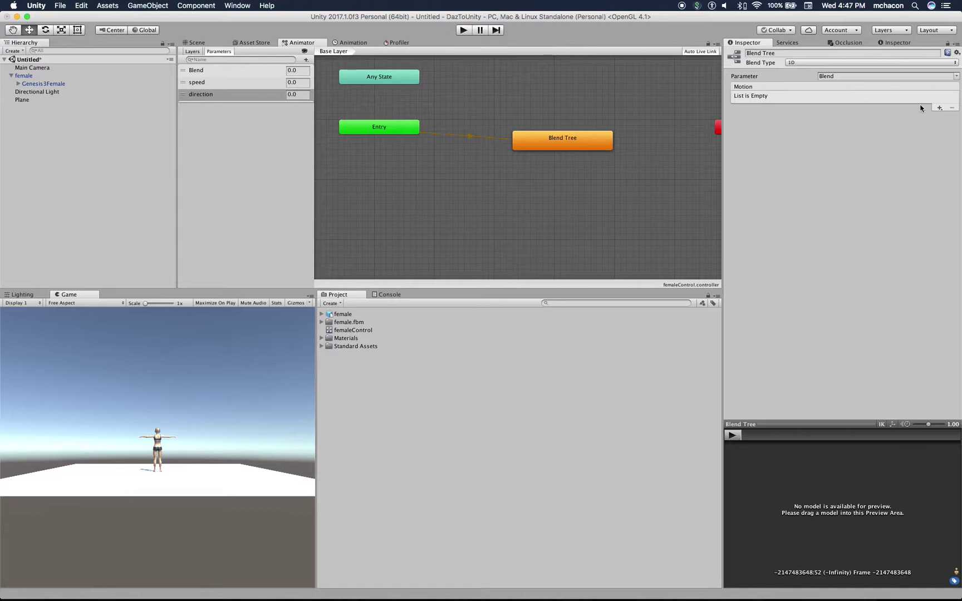
left_click(811, 63)
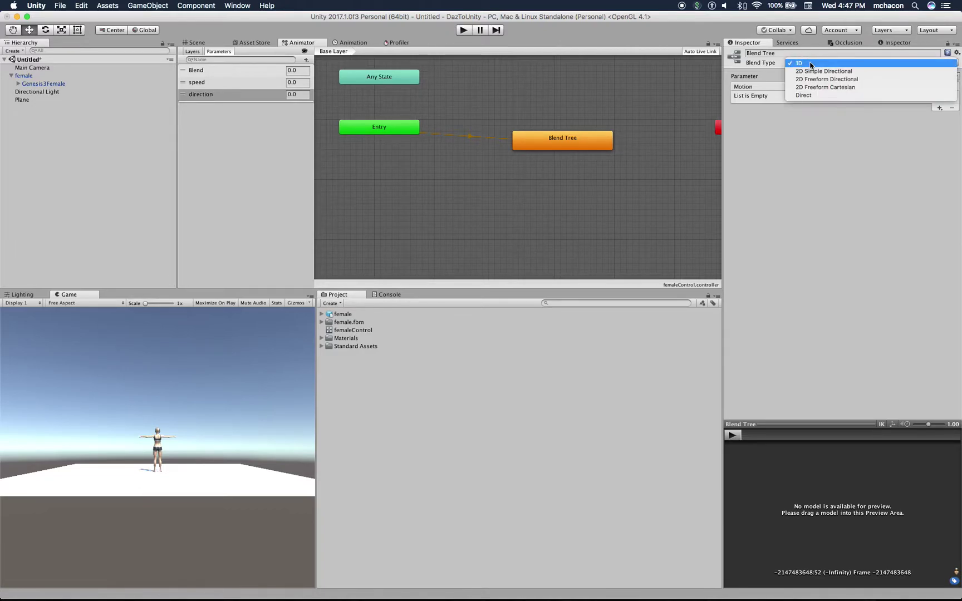
left_click(834, 90)
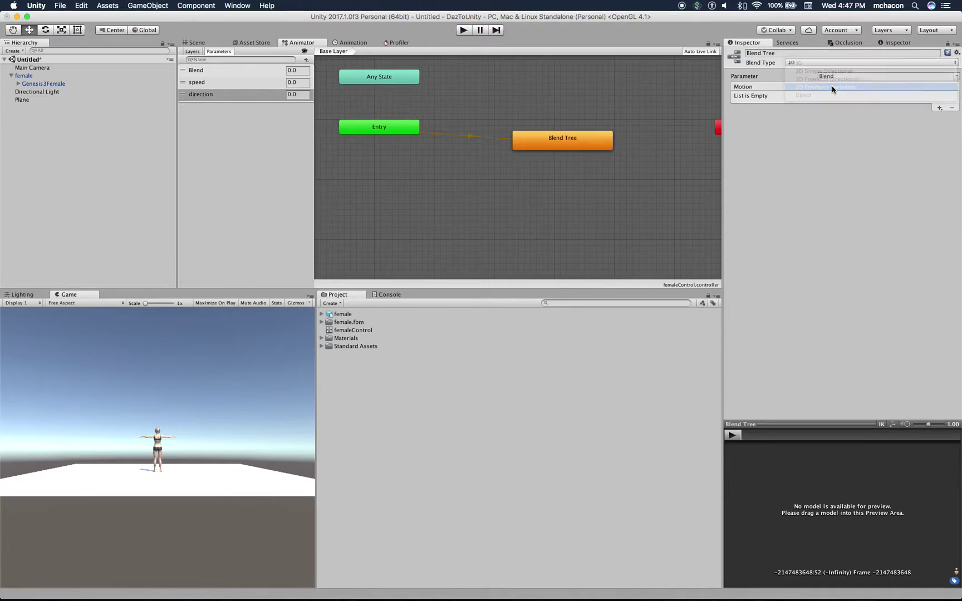
left_click(886, 76)
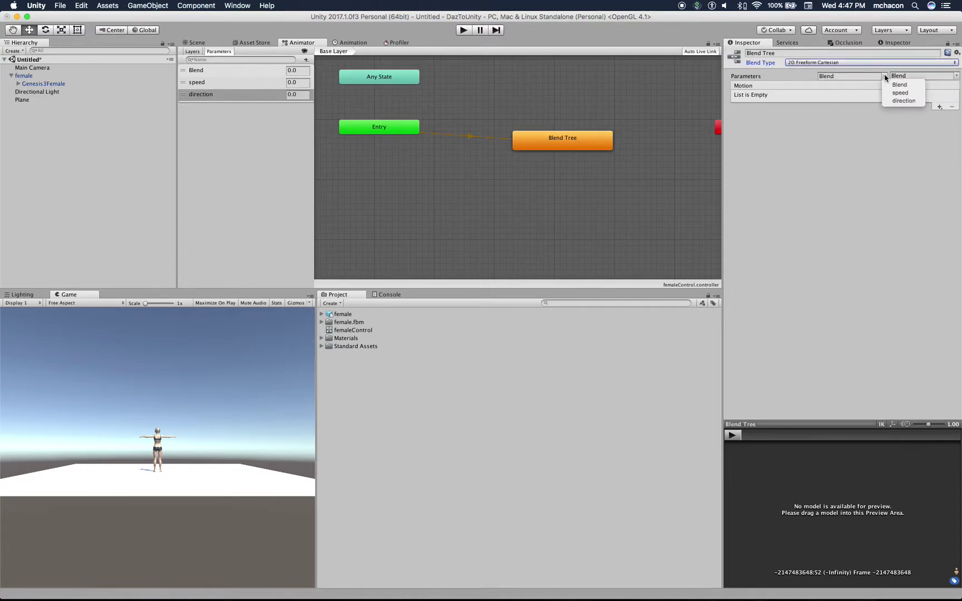
left_click(902, 102)
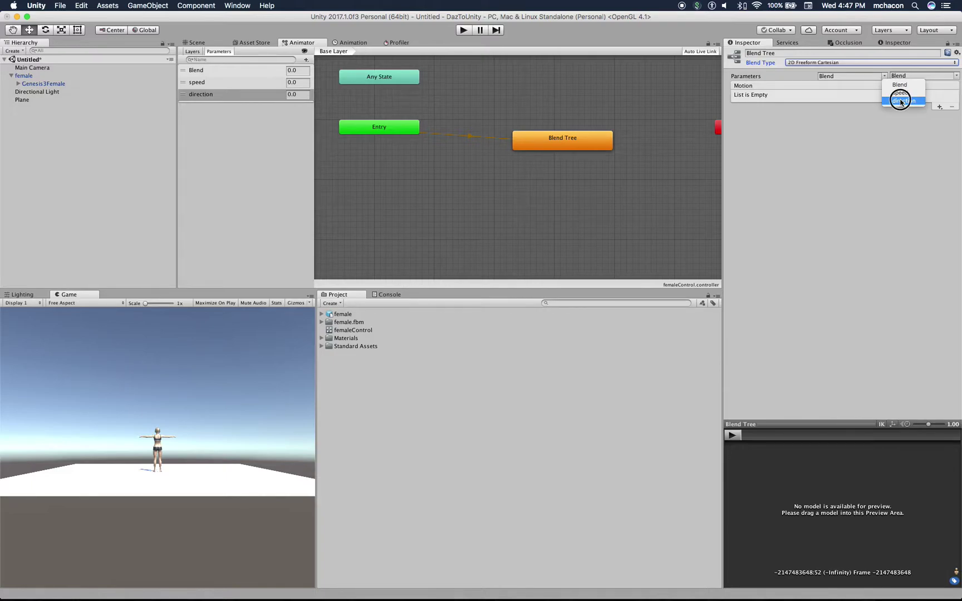
left_click(958, 79)
left_click(939, 92)
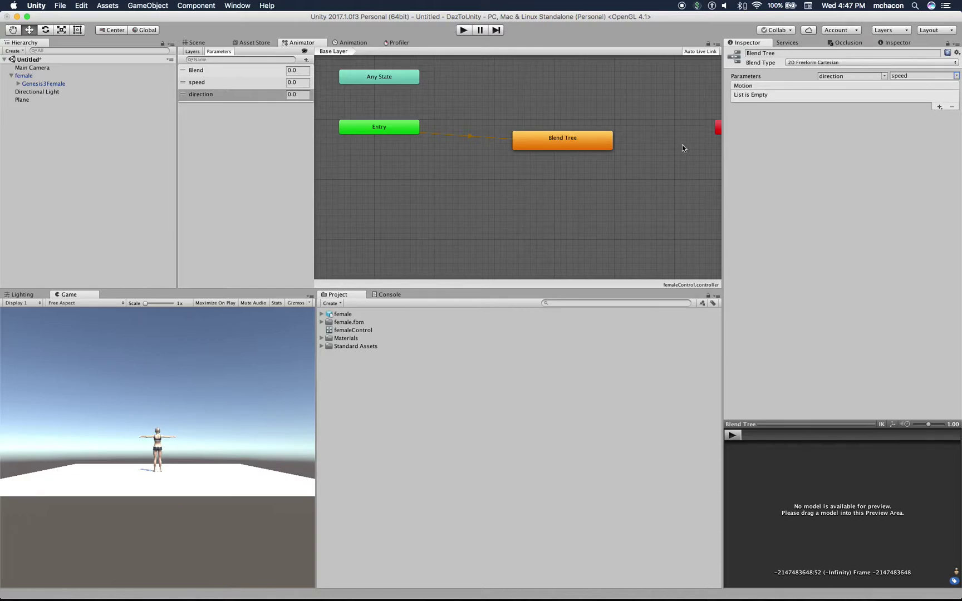
left_click(939, 106)
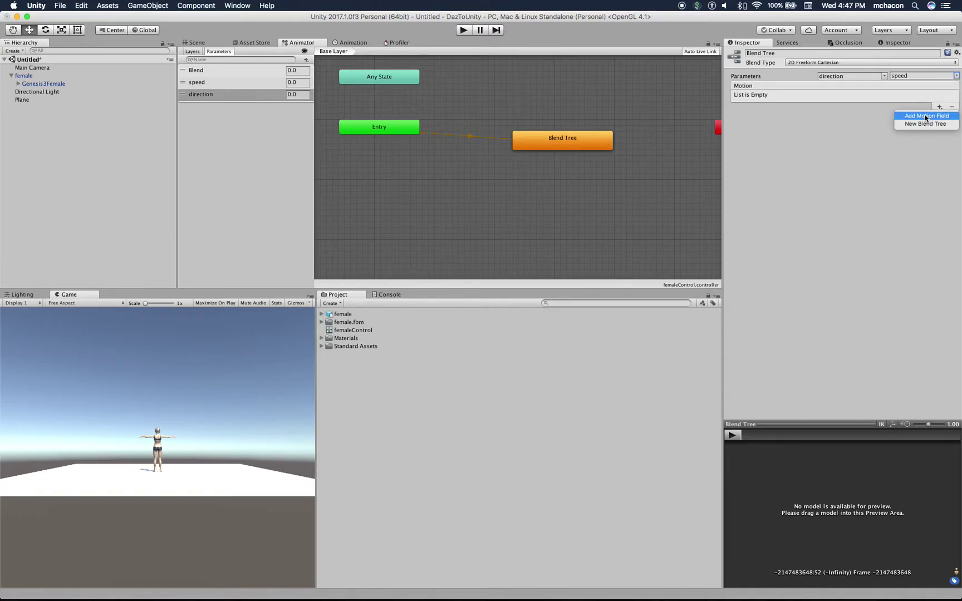
- Add a motion field holding HumanoidIdle, left at position 0, 0
left_click(926, 117)
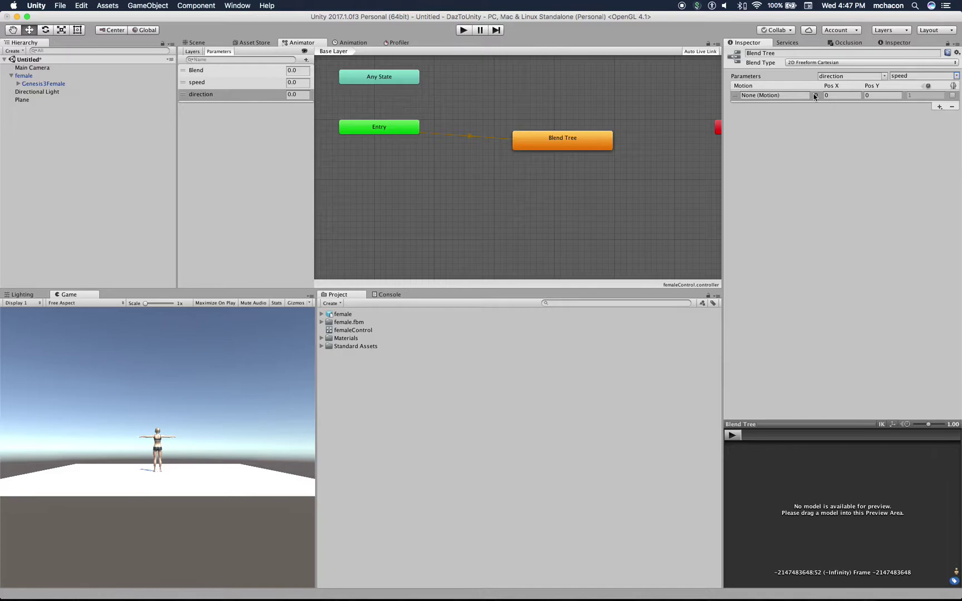
left_click(816, 95)
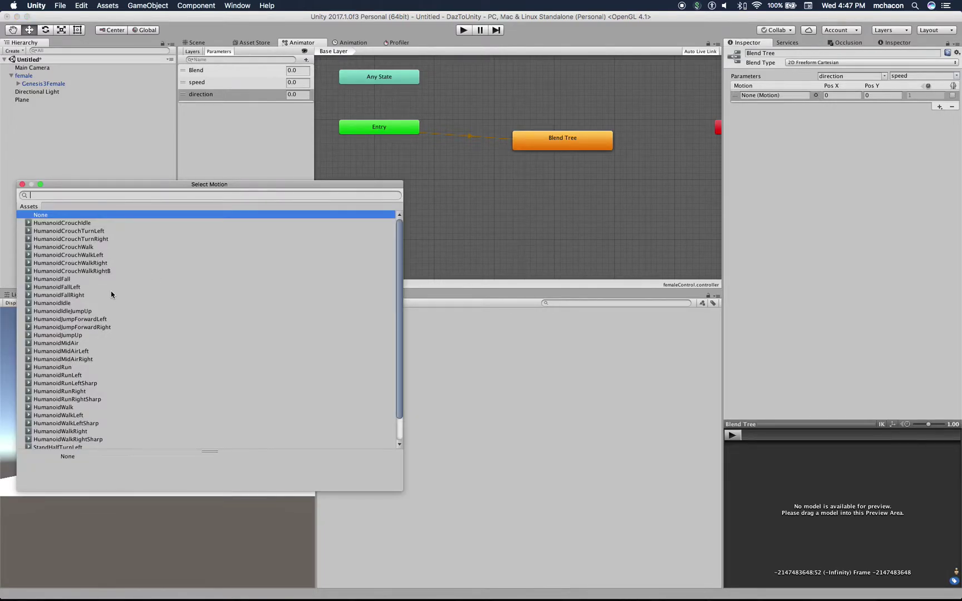
double_click(57, 303)
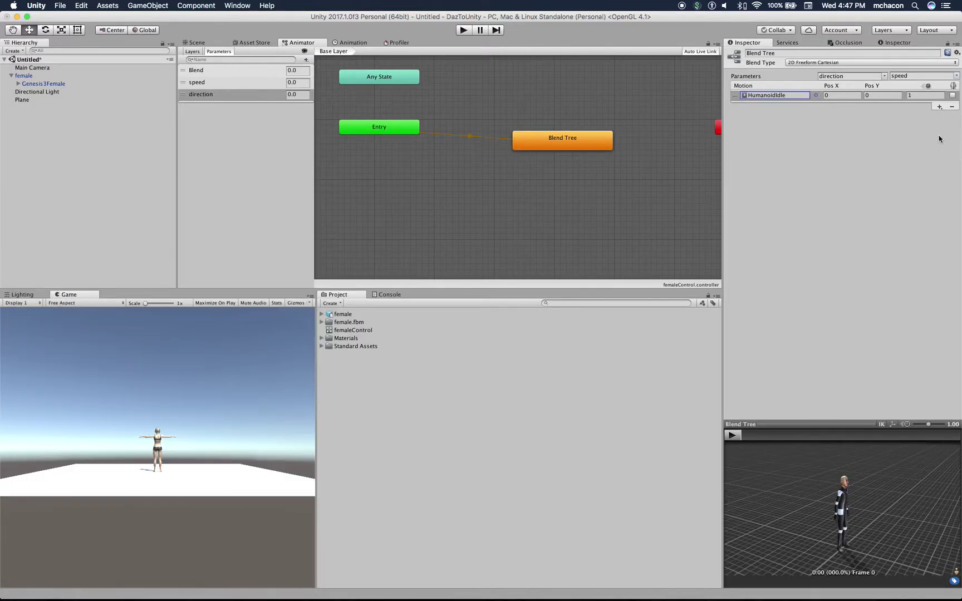
left_click(838, 95)
left_click(888, 96)
left_click(862, 145)
- Run and stop the scene to preview the idle blend tree
left_click(465, 31)
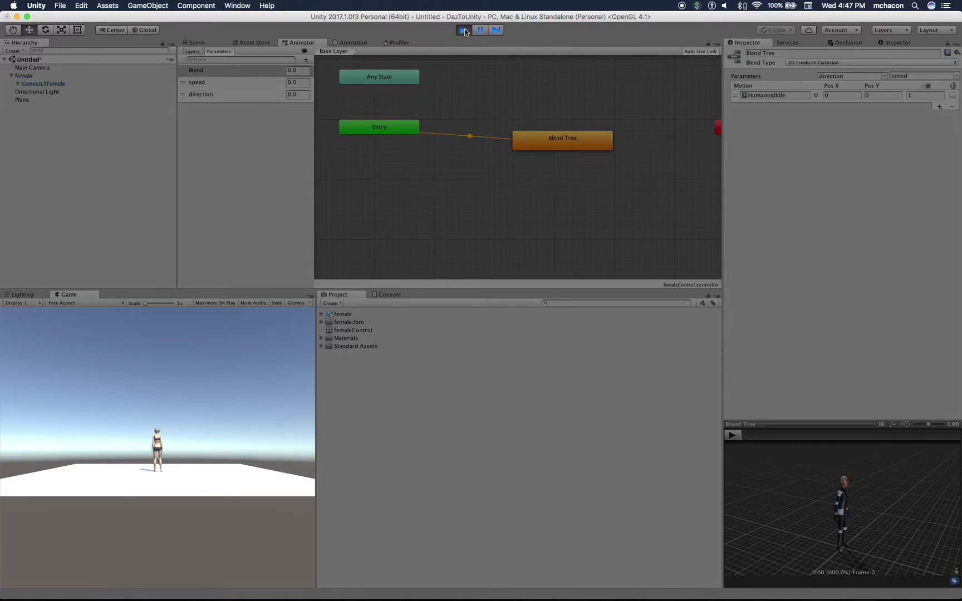
left_click(464, 31)
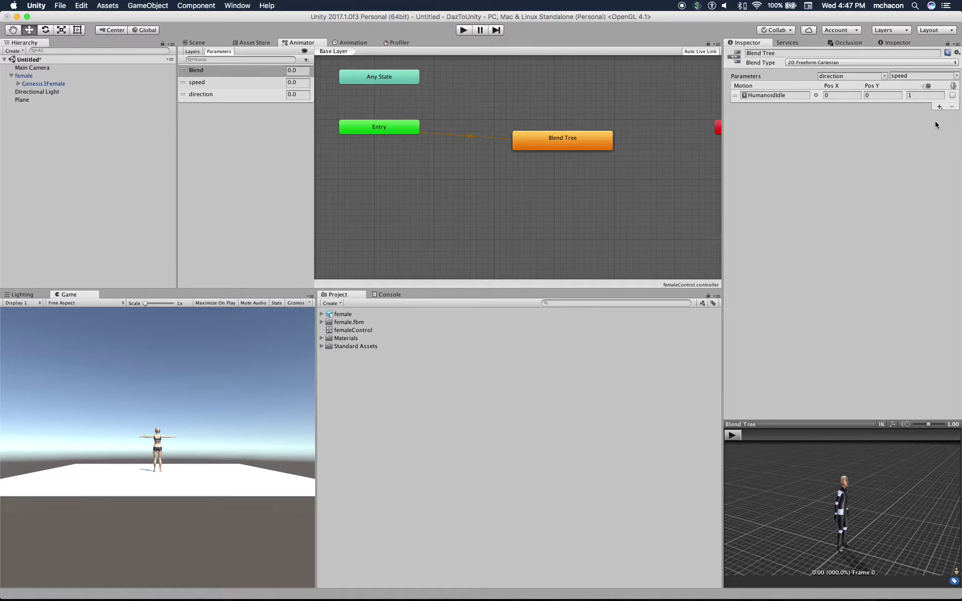
left_click(940, 106)
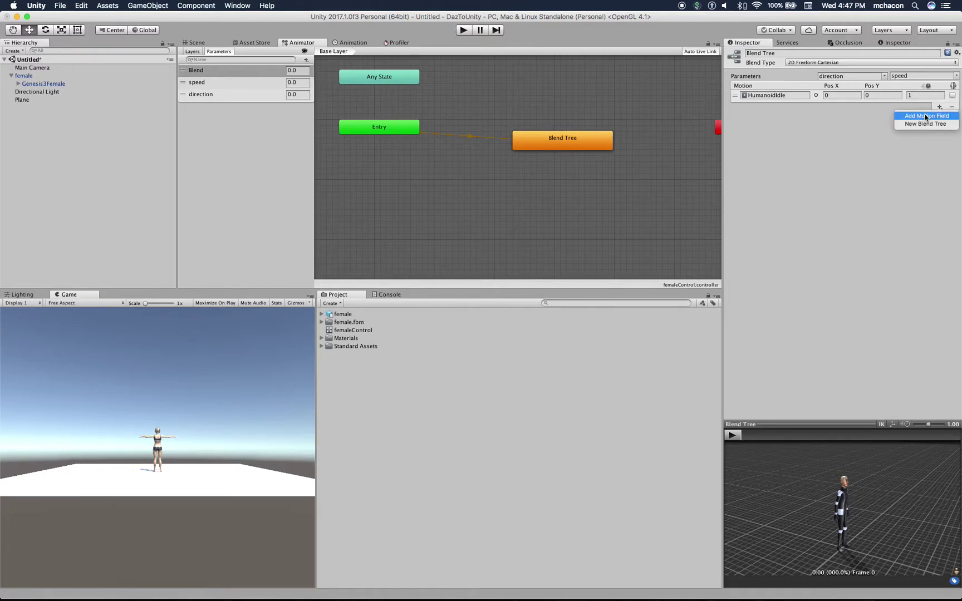
- Add HumanoidWalk as the second motion at Pos X 0, Pos Y 1 with speed 1
left_click(927, 115)
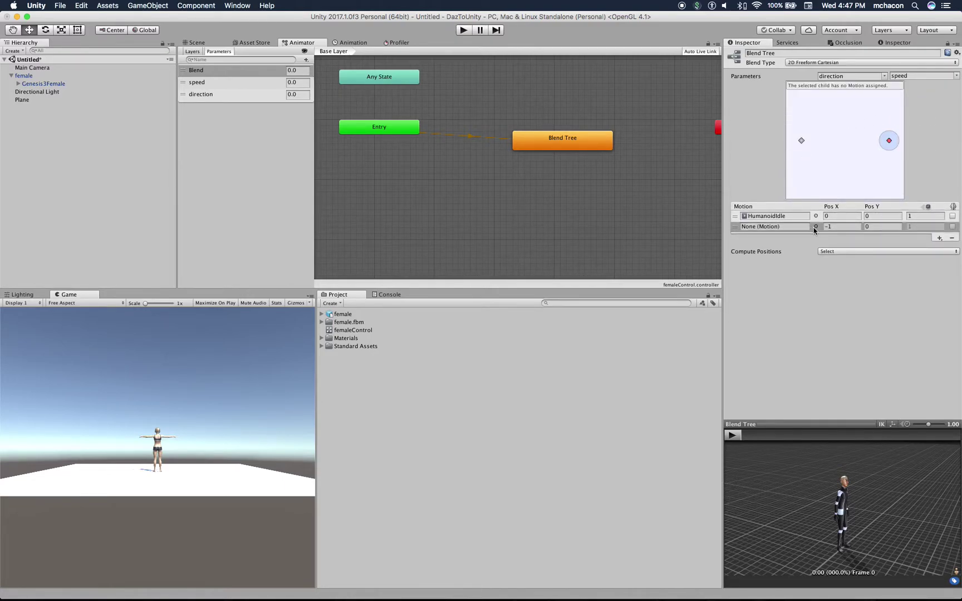
left_click(816, 226)
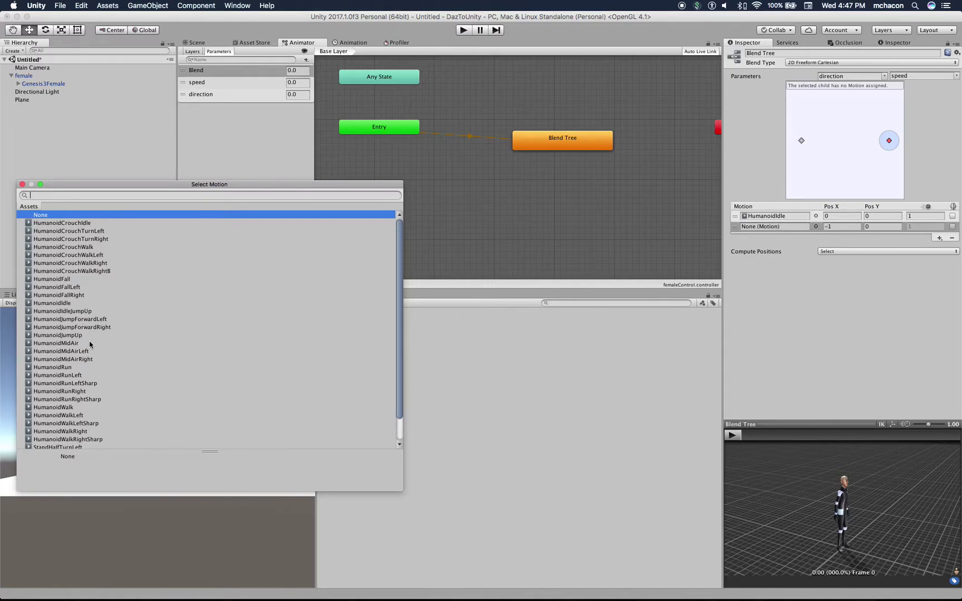
double_click(78, 407)
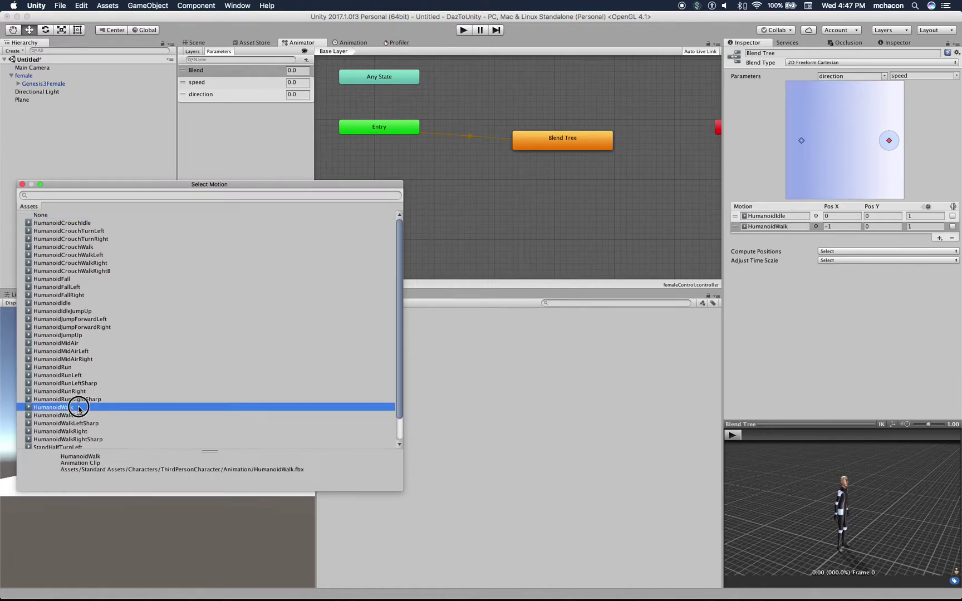
left_click(841, 227)
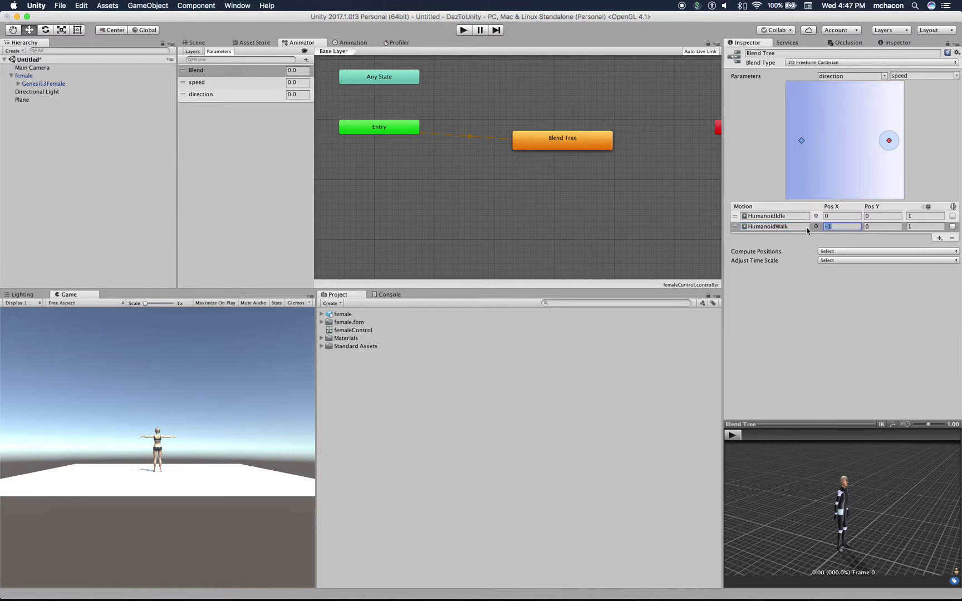
type("0")
key("Tab")
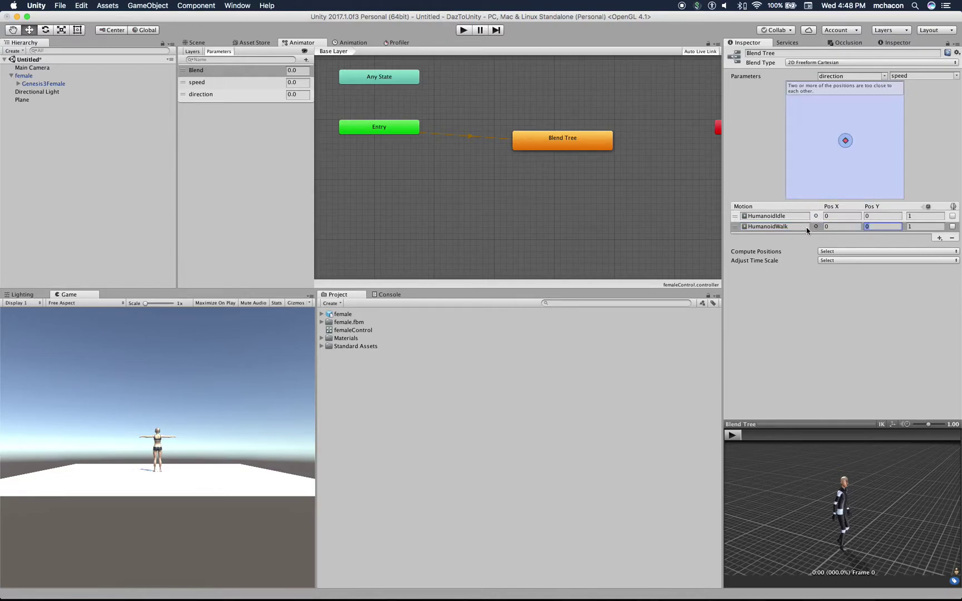
type("1")
key("Tab")
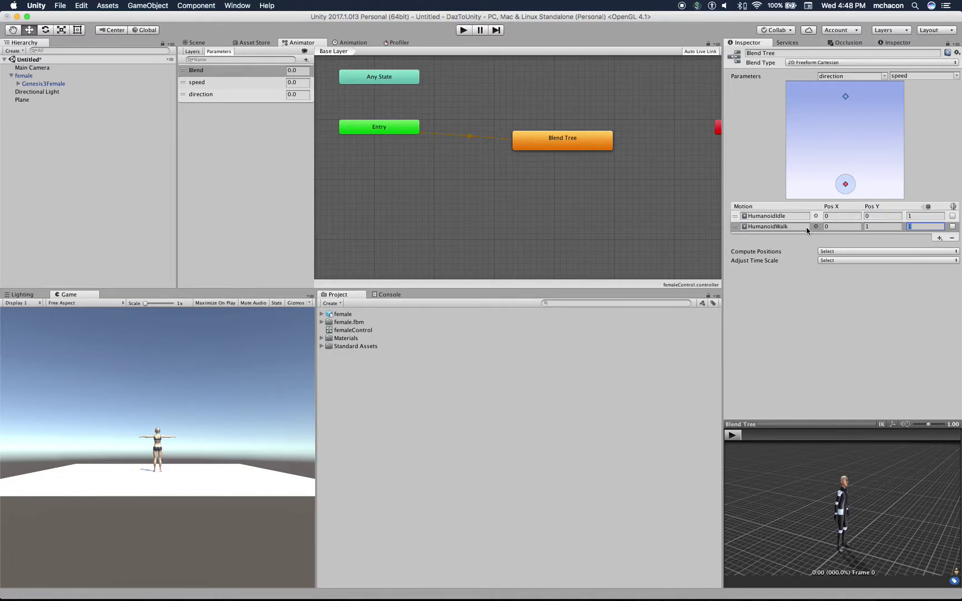
key("Return")
- Add HumanoidWalk as the third motion at Pos X 0, Pos Y -1, speed -1
left_click(940, 238)
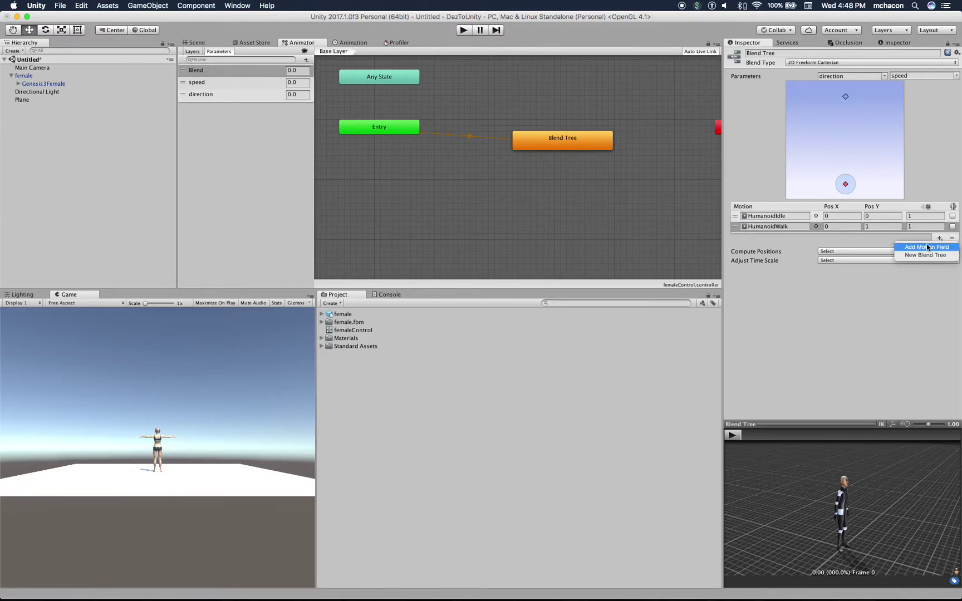
left_click(928, 247)
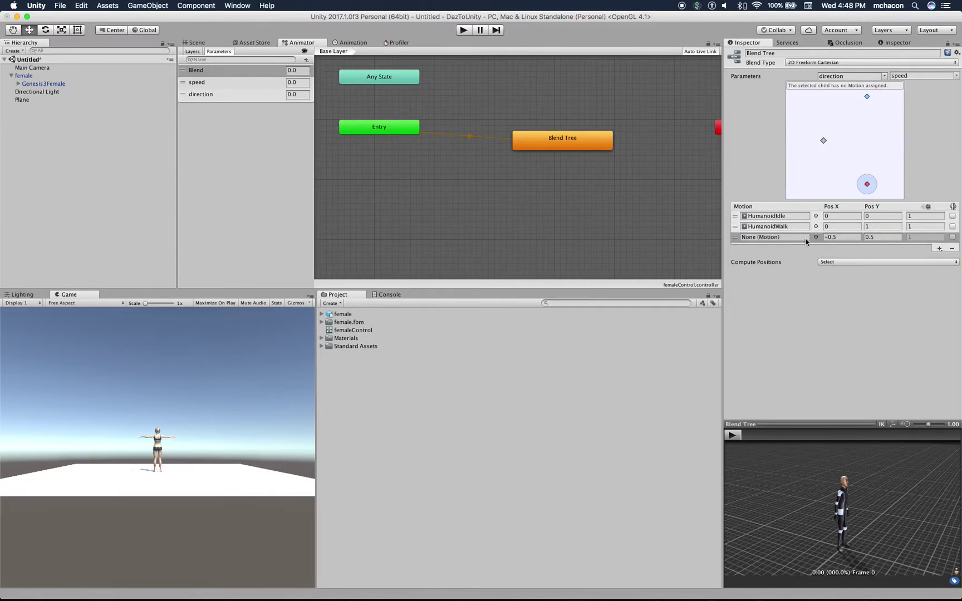
left_click(816, 238)
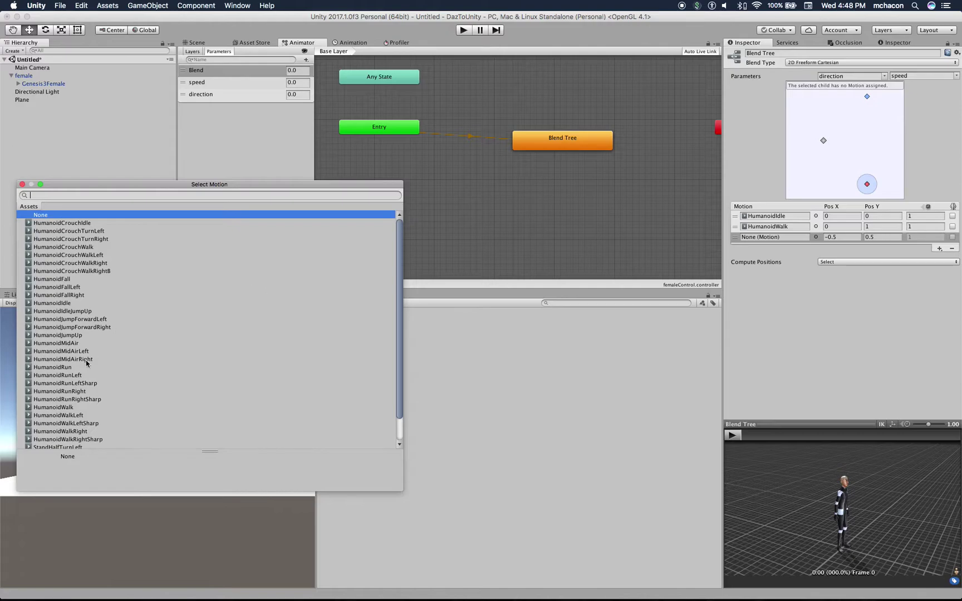
double_click(73, 408)
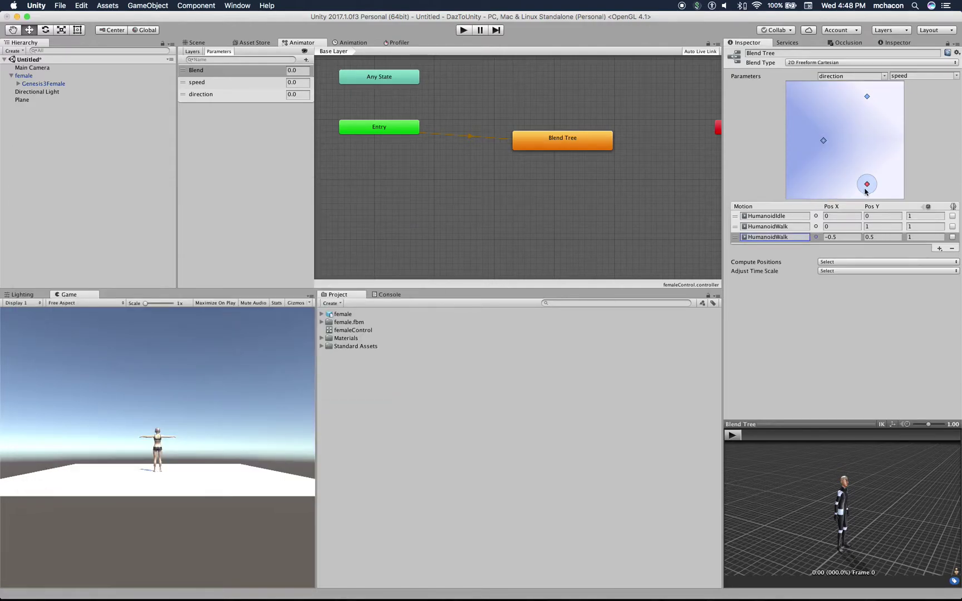
left_click(840, 237)
type("0")
key("Tab")
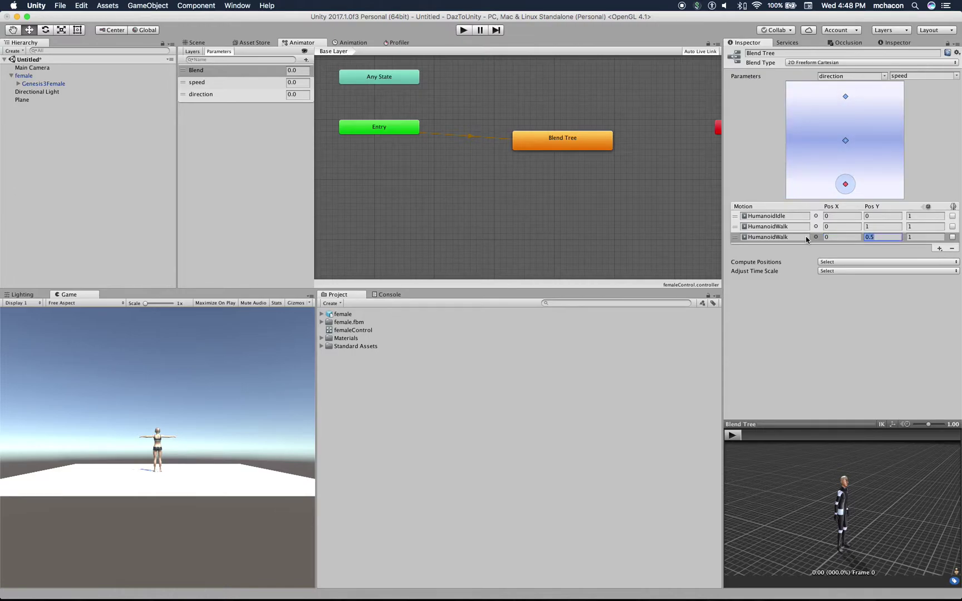
type("-1")
key("Tab")
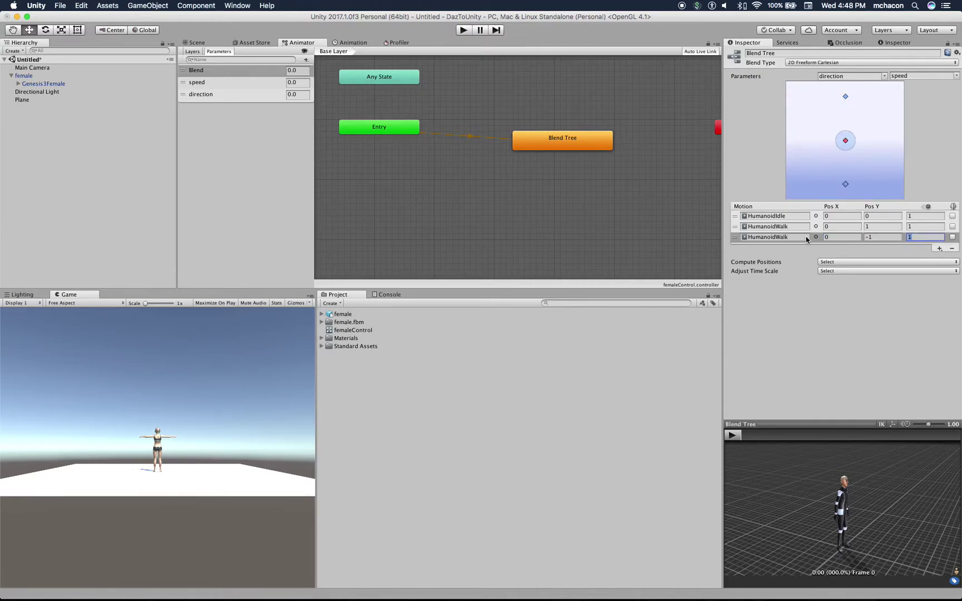
type("-1")
key("Tab")
left_click(803, 318)
- Add a new script component named femaleBehaviour to female and select it in Project
left_click(24, 77)
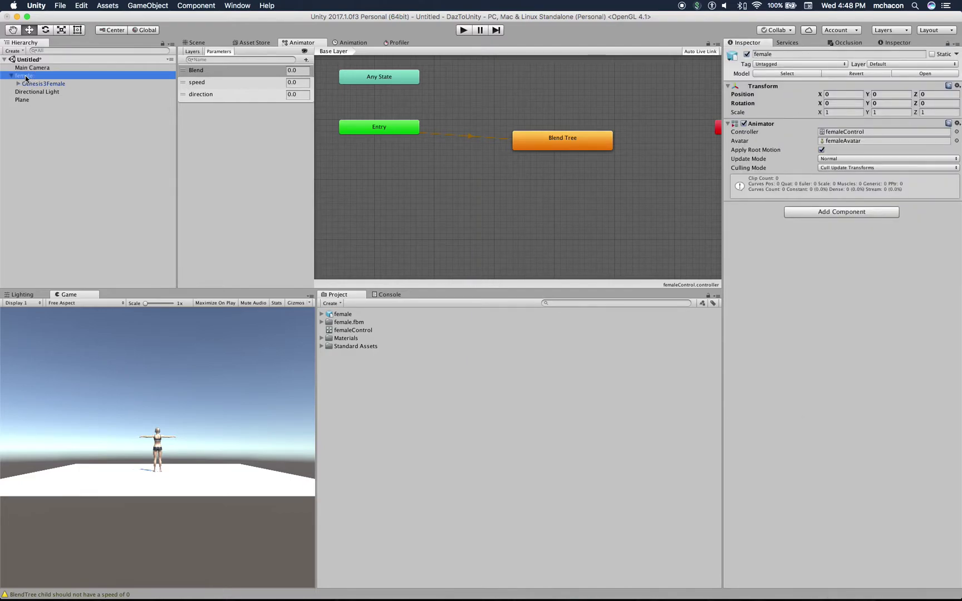
left_click(826, 212)
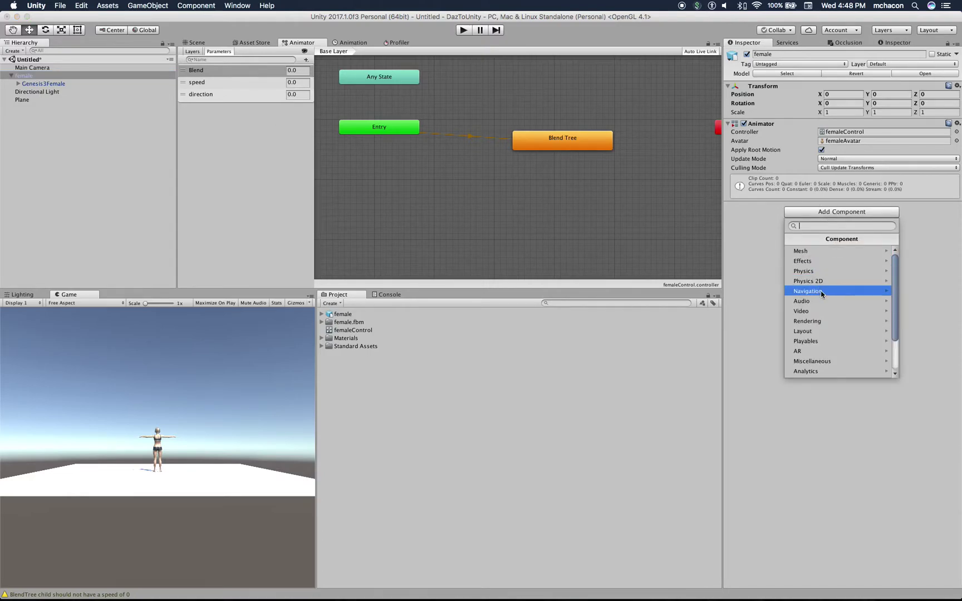
scroll(827, 340, "down", 3)
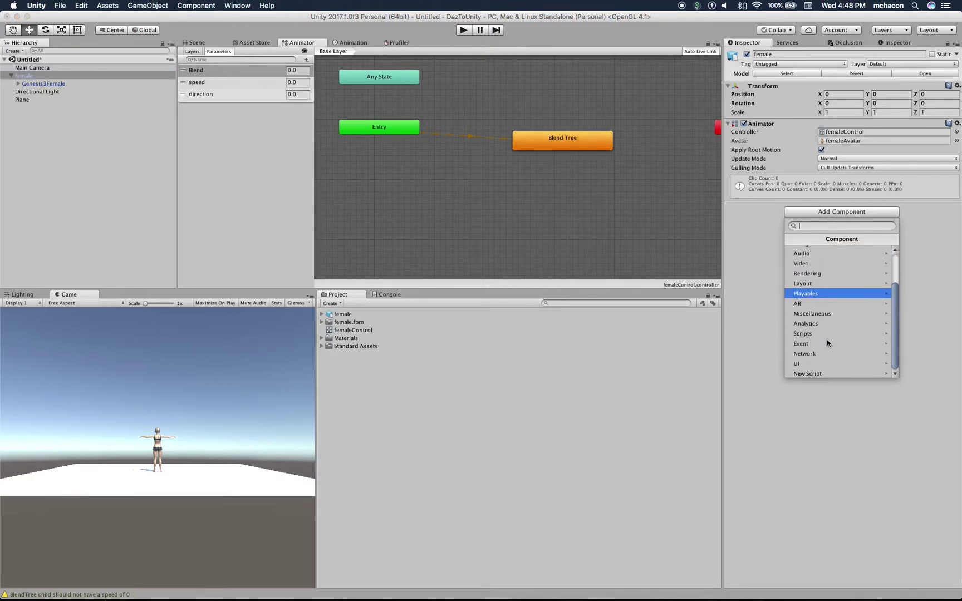
left_click(818, 374)
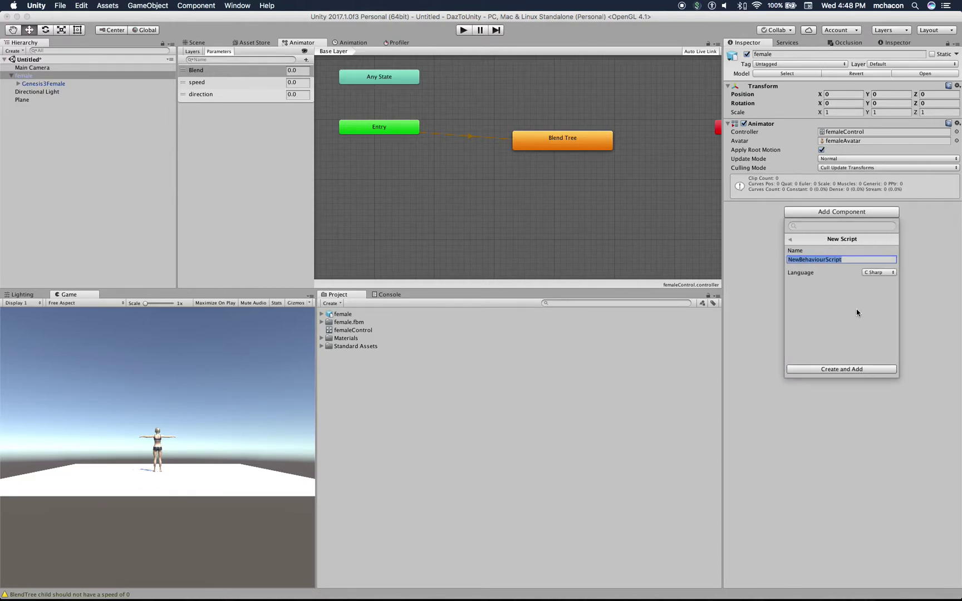
key("Left")
key("shift+Right")
key("shift+Right")
key("shift+Right")
type("female")
key("End")
key("BackSpace")
key("BackSpace")
key("BackSpace")
key("BackSpace")
key("BackSpace")
key("BackSpace")
left_click(845, 370)
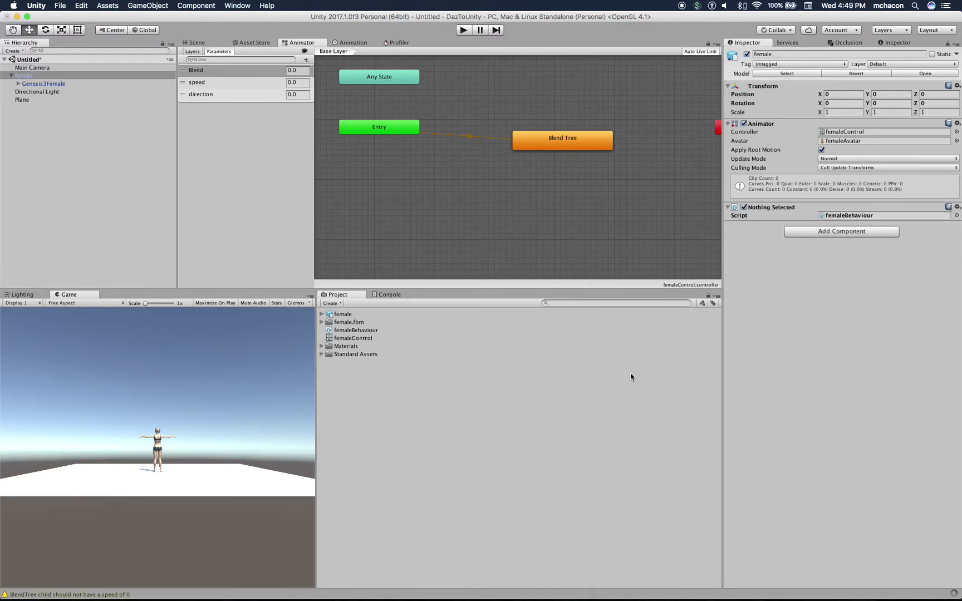
left_click(362, 332)
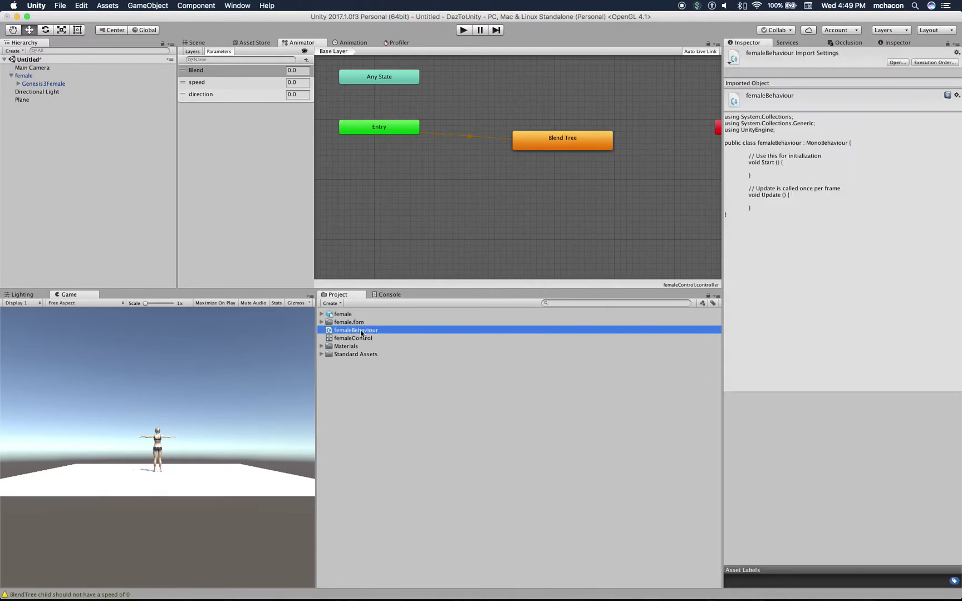
- Open femaleBehaviour in MonoDevelop and declare 'private Animator anim;' above Start()
double_click(360, 330)
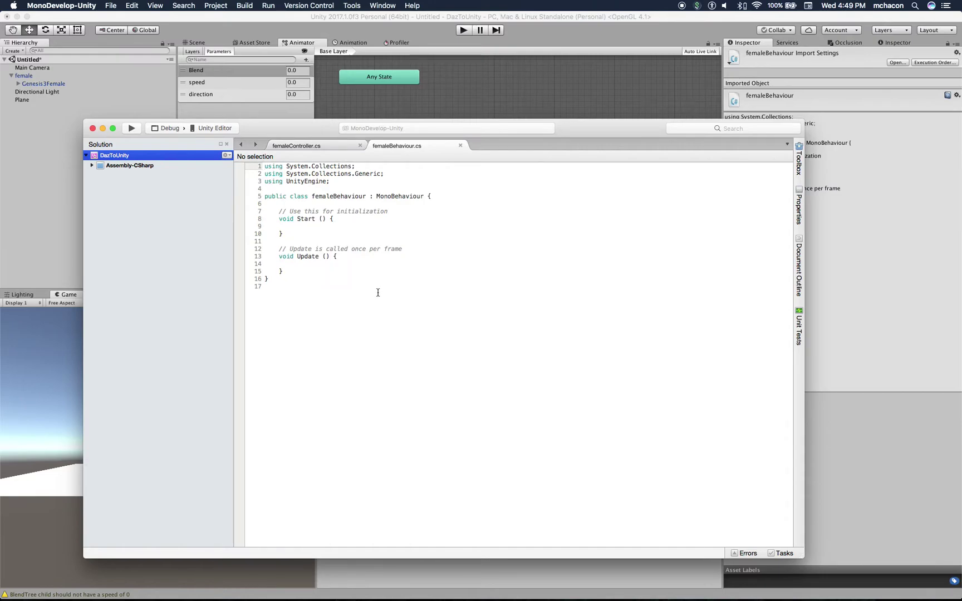
left_click(309, 263)
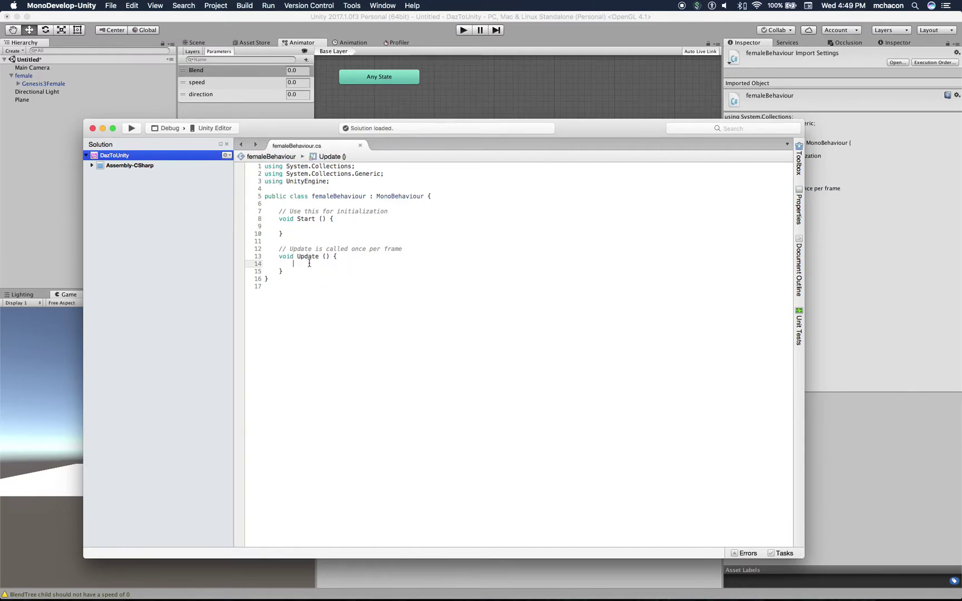
left_click(299, 204)
type("private ")
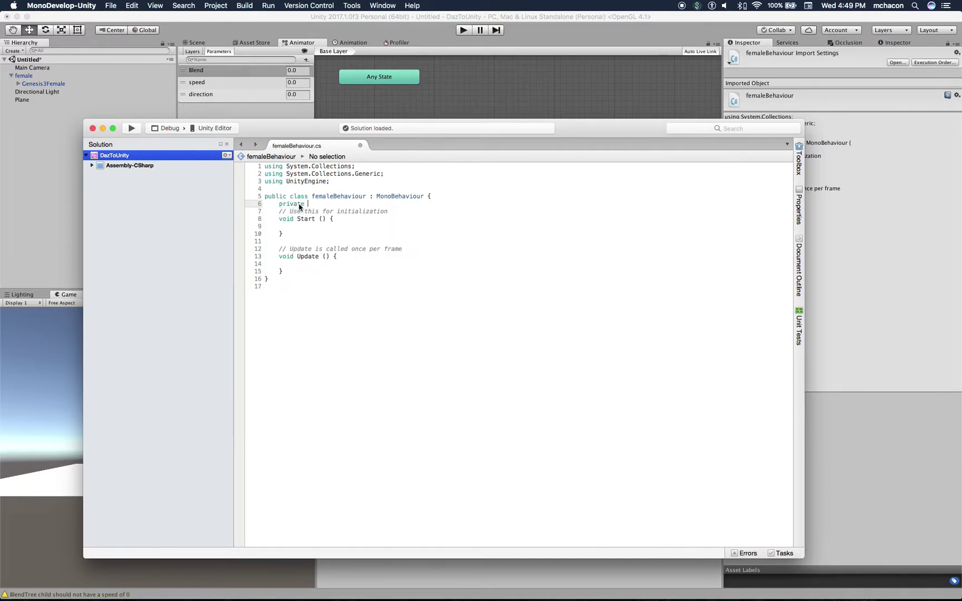
type("Animator")
key("Return")
type("anim;")
- In Start(), write 'anim = GetComponent<Animator> ();' using autocomplete
key("Down")
key("Down")
key("Down")
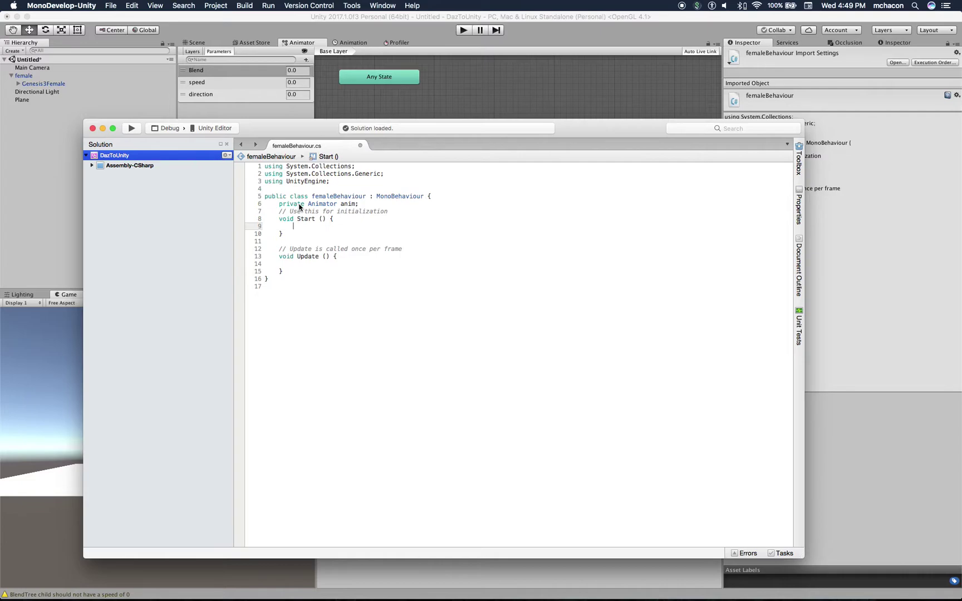
type("anim=get")
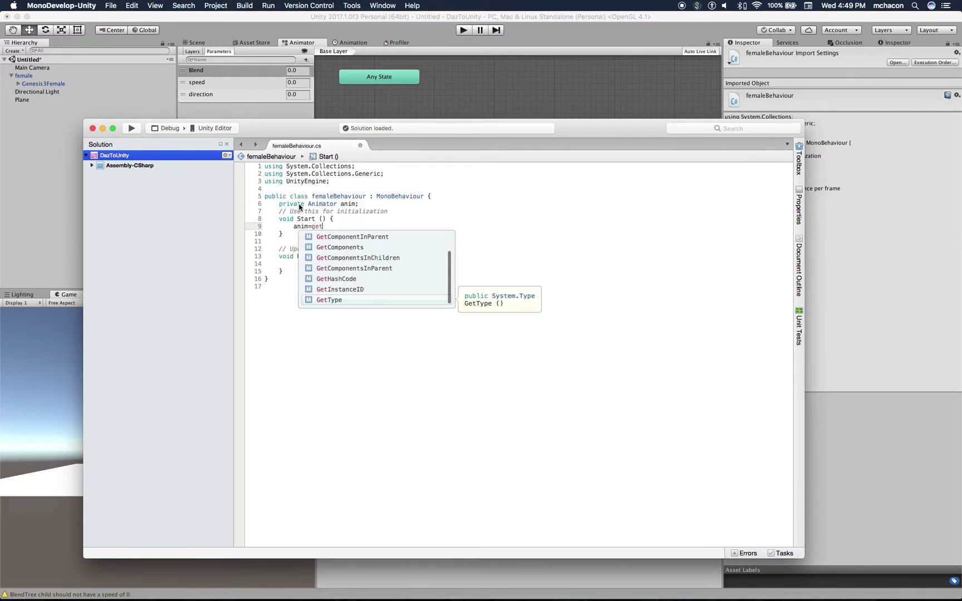
type("C")
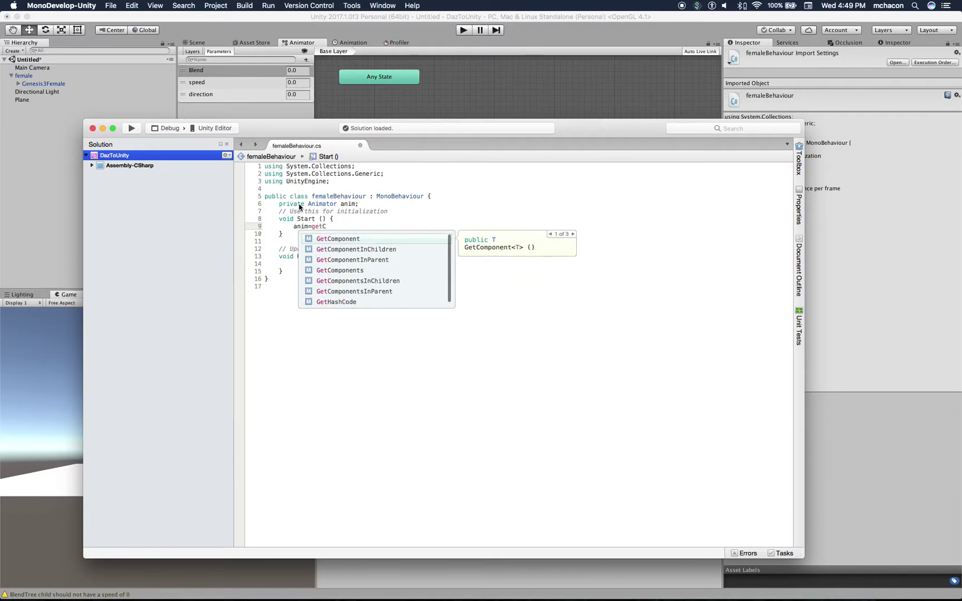
key("Return")
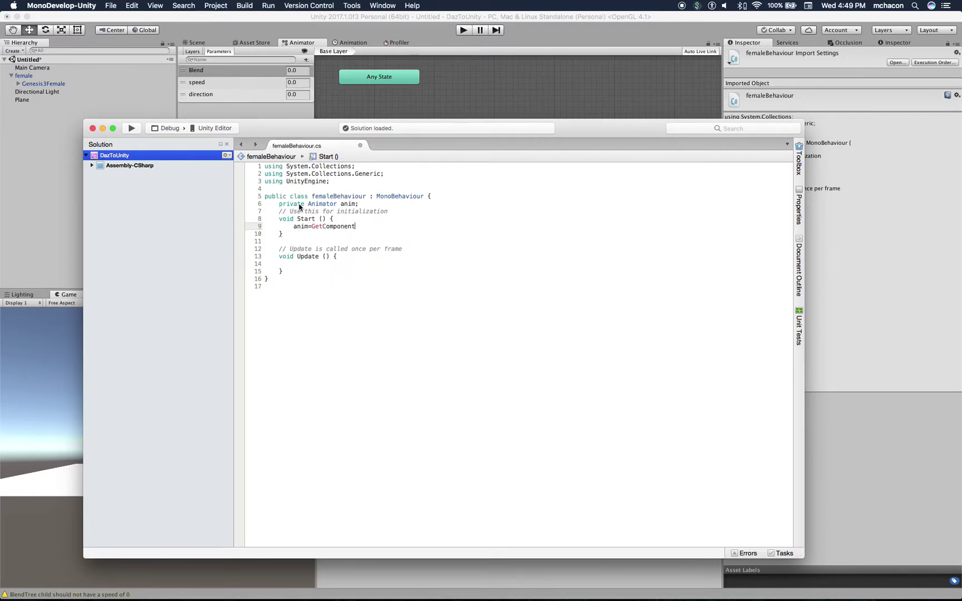
type("<Animator")
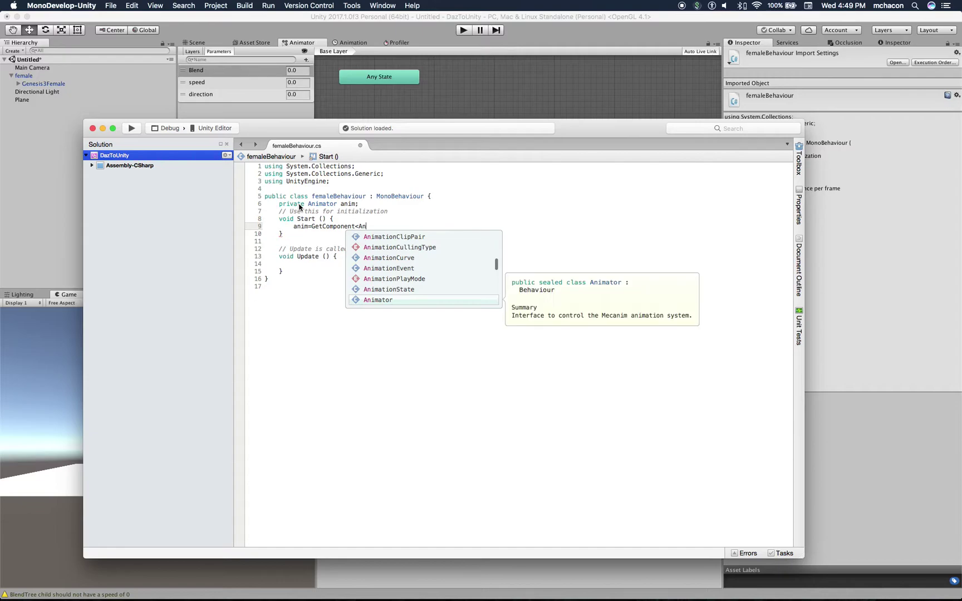
key("Return")
type(">")
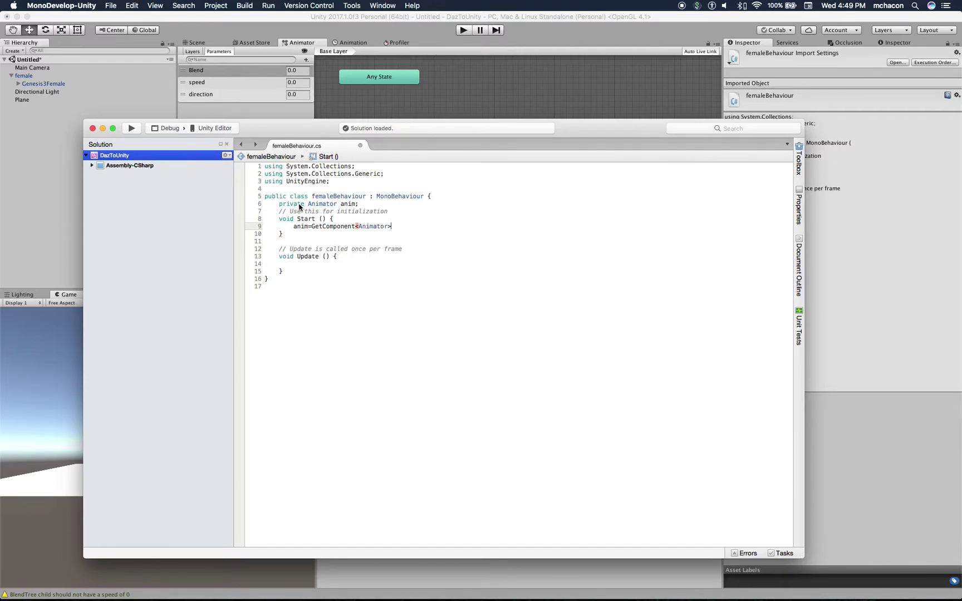
type(";")
key("BackSpace")
type("();")
key("Down")
key("Down")
key("Down")
key("Down")
key("Down")
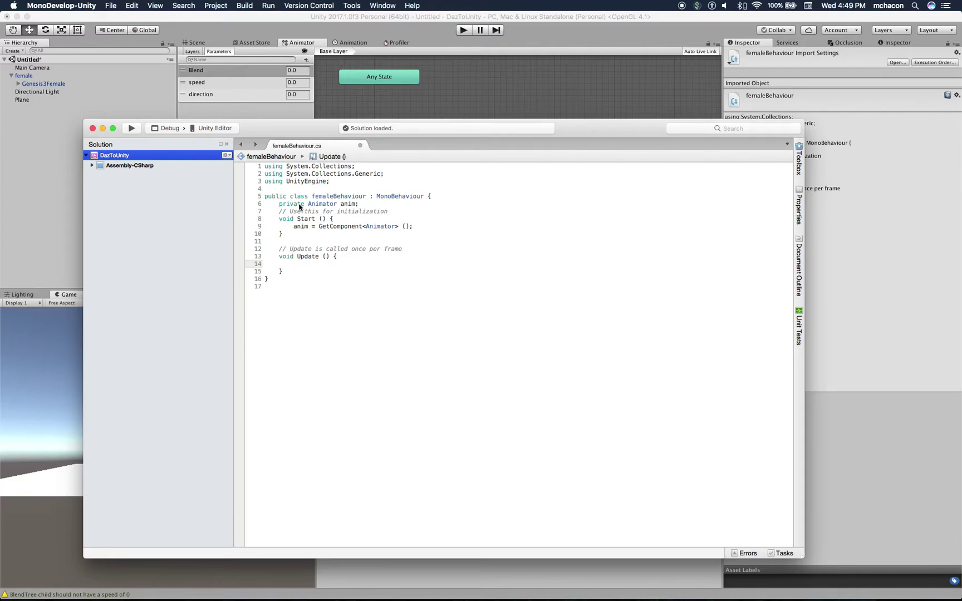
- Add anim.SetFloat ("speed", Input.GetAxis ("Vertical")); to Update() and save the script
type("anim")
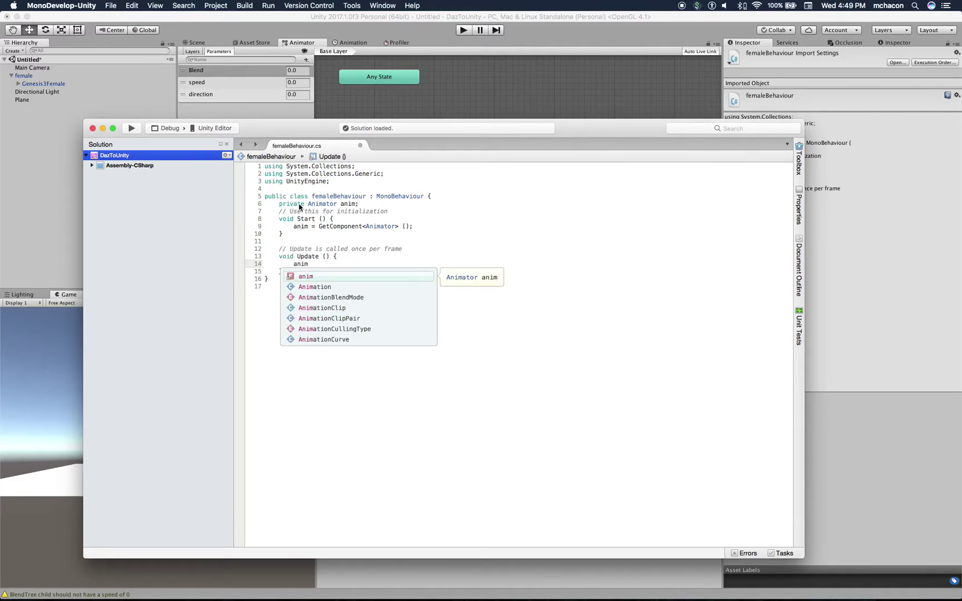
type(".set")
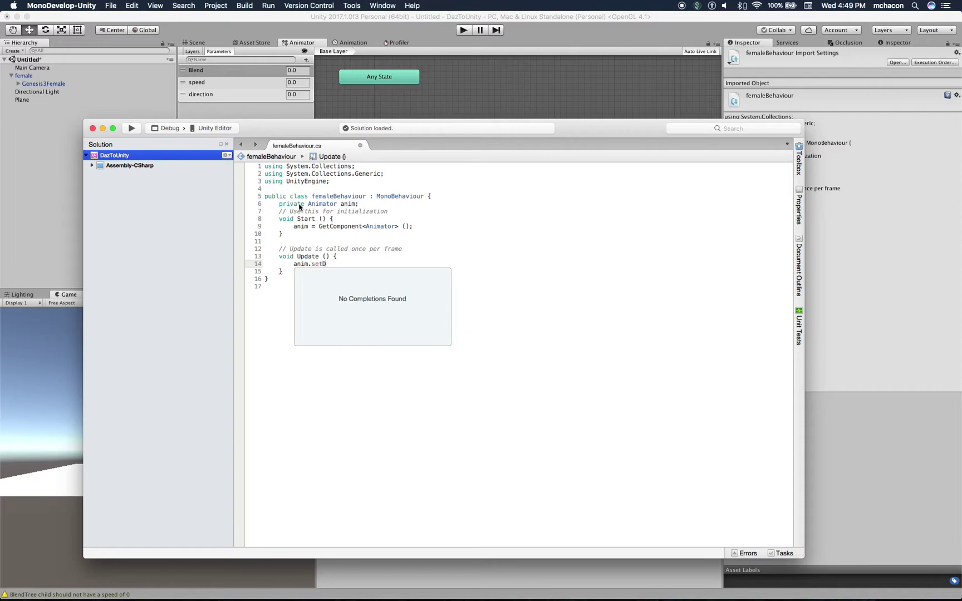
type("f")
key("Return")
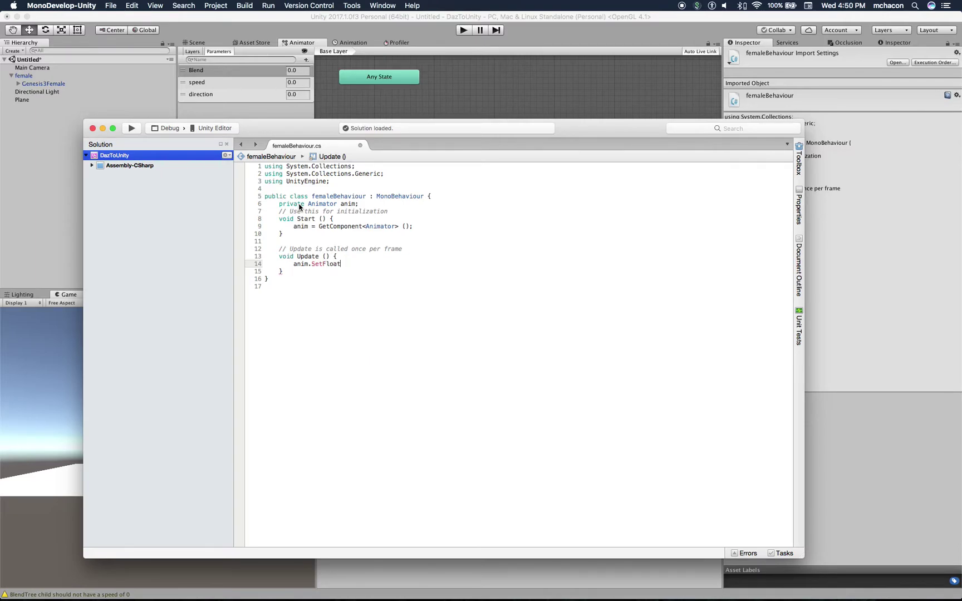
type("(\"")
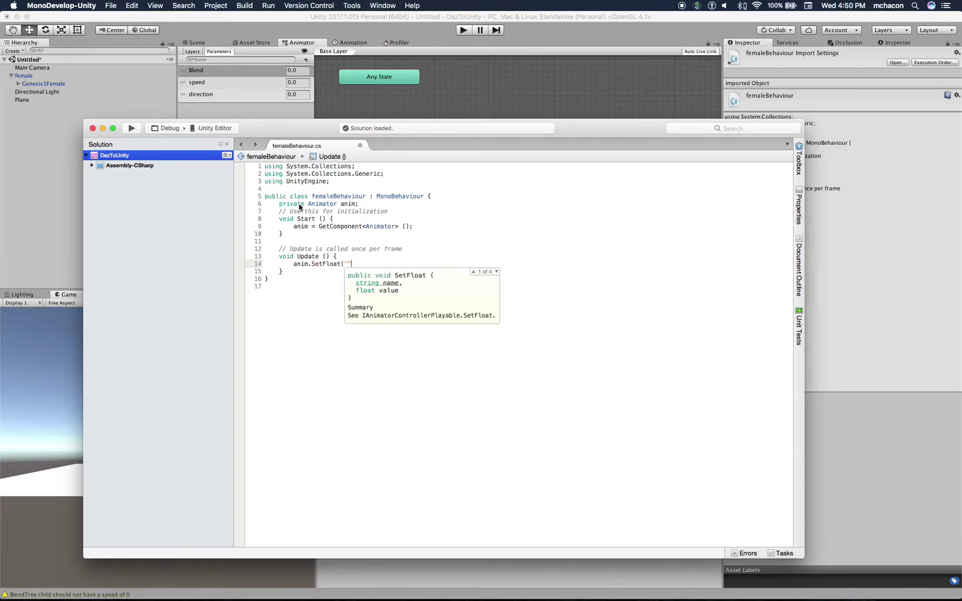
type("speed\",")
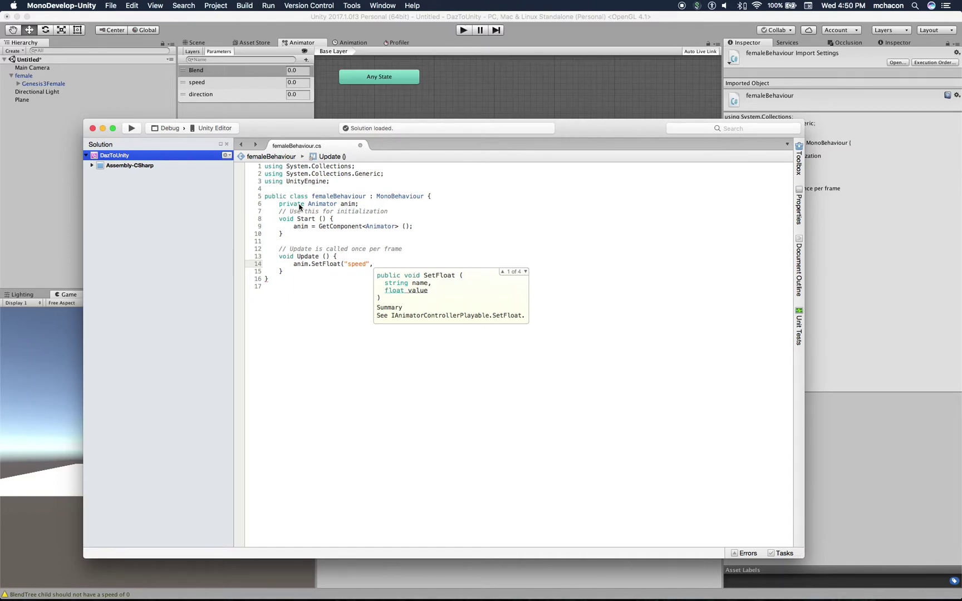
type("Input")
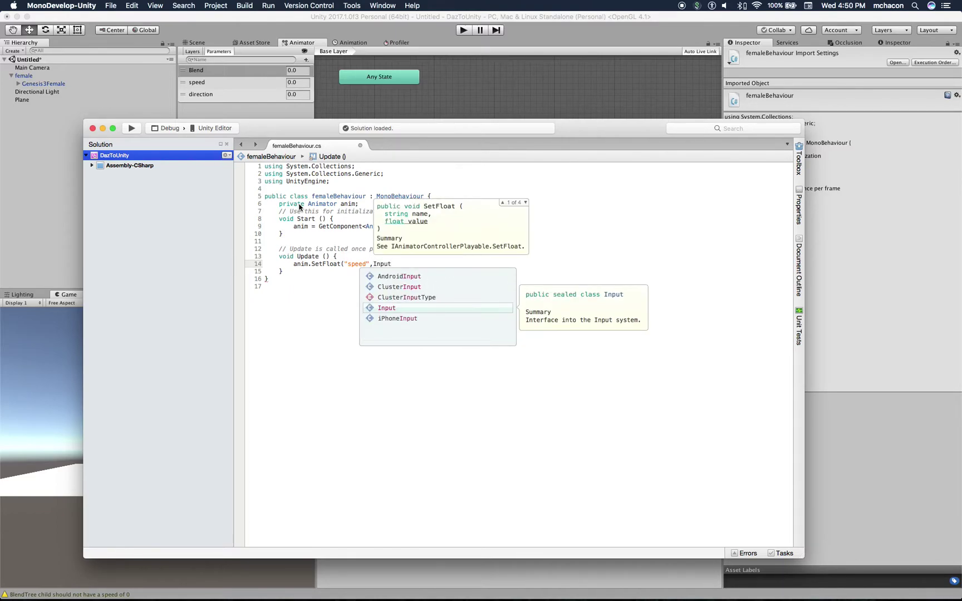
type(".get")
key("Up")
key("Up")
key("Up")
key("Up")
key("Up")
key("Up")
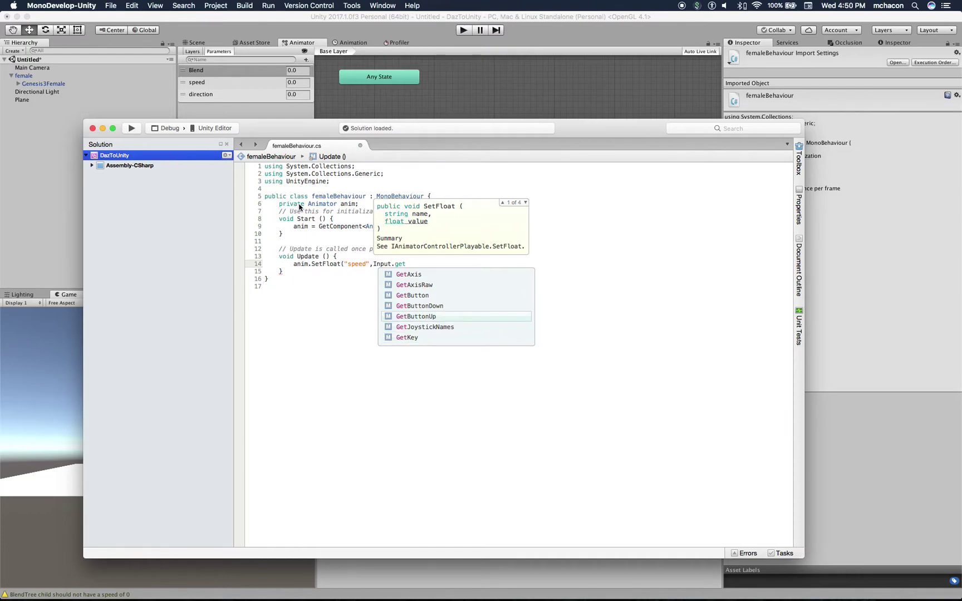
key("Return")
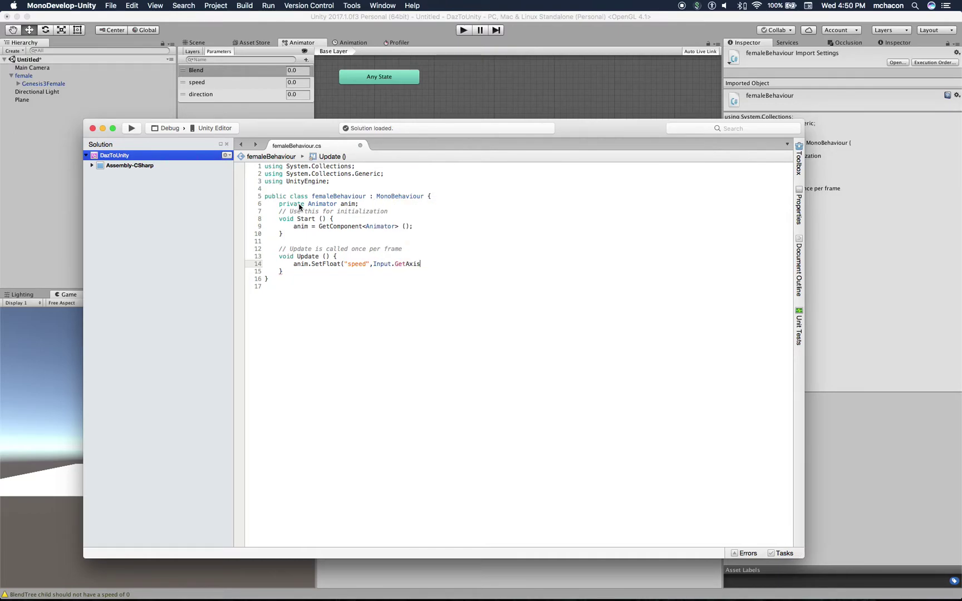
type("(\"")
type("Ver")
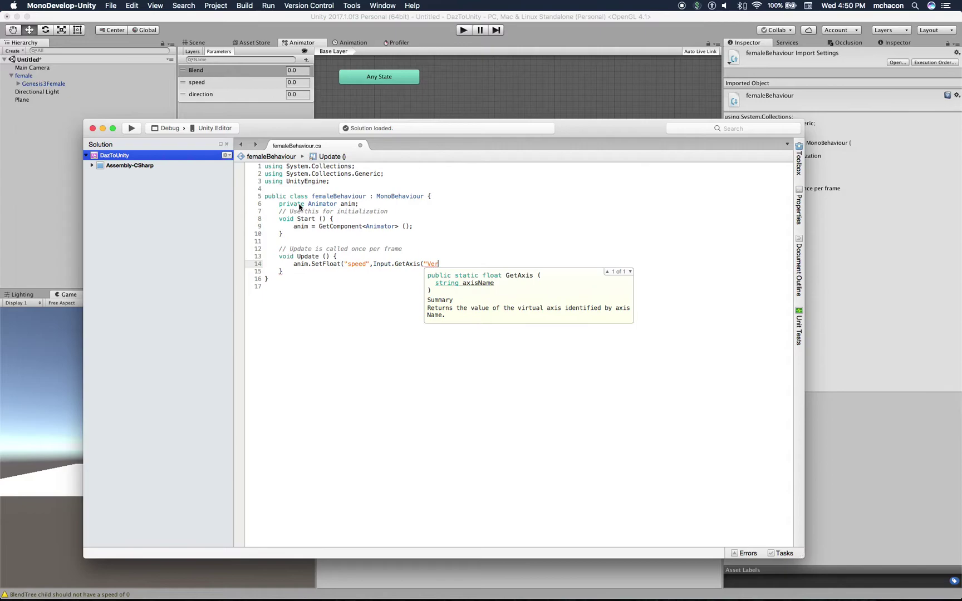
type("tical\"));")
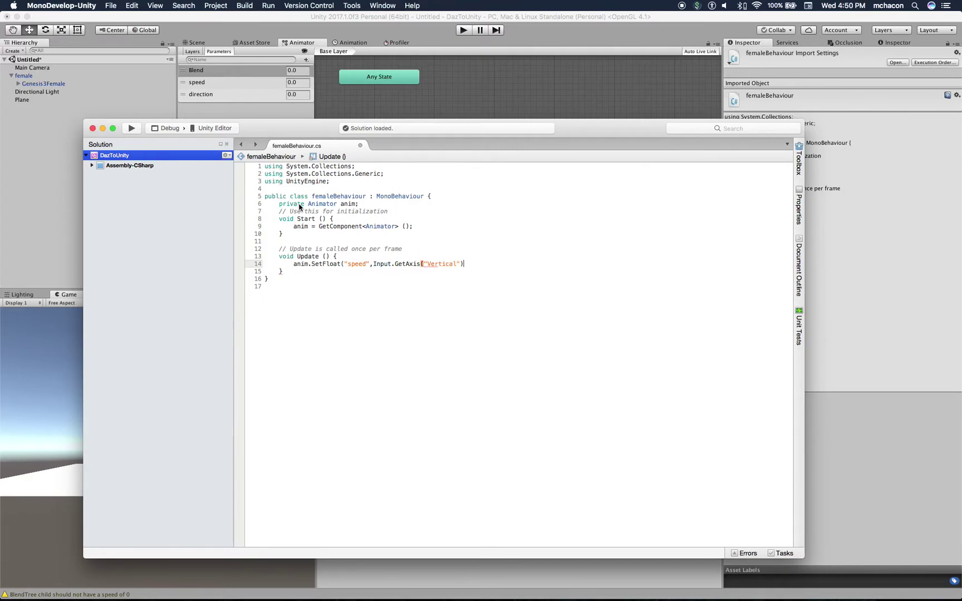
key("super+s")
- Back in Unity, enter play mode and walk the figure forward and backward with Up/Down
left_click(286, 21)
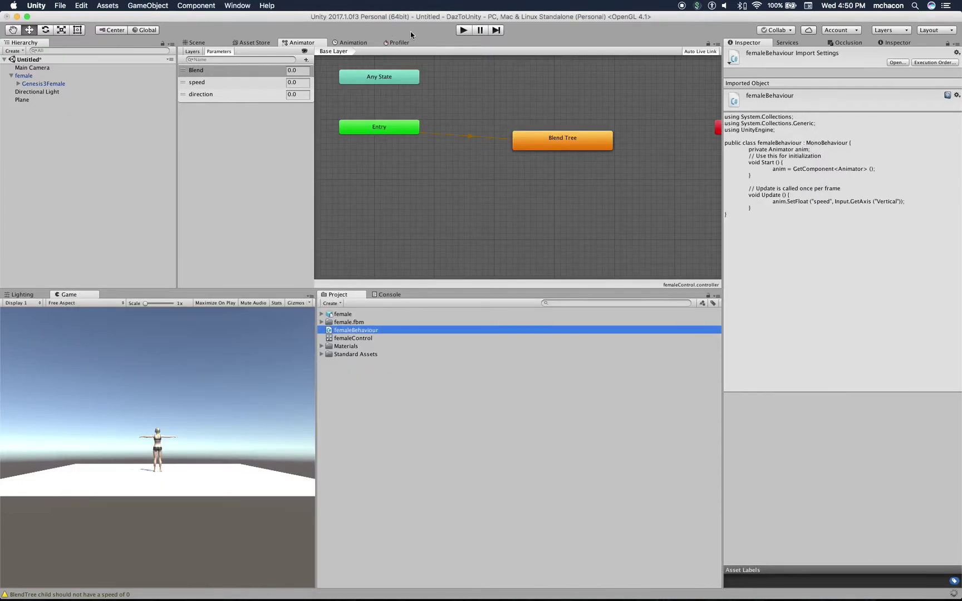
left_click(464, 30)
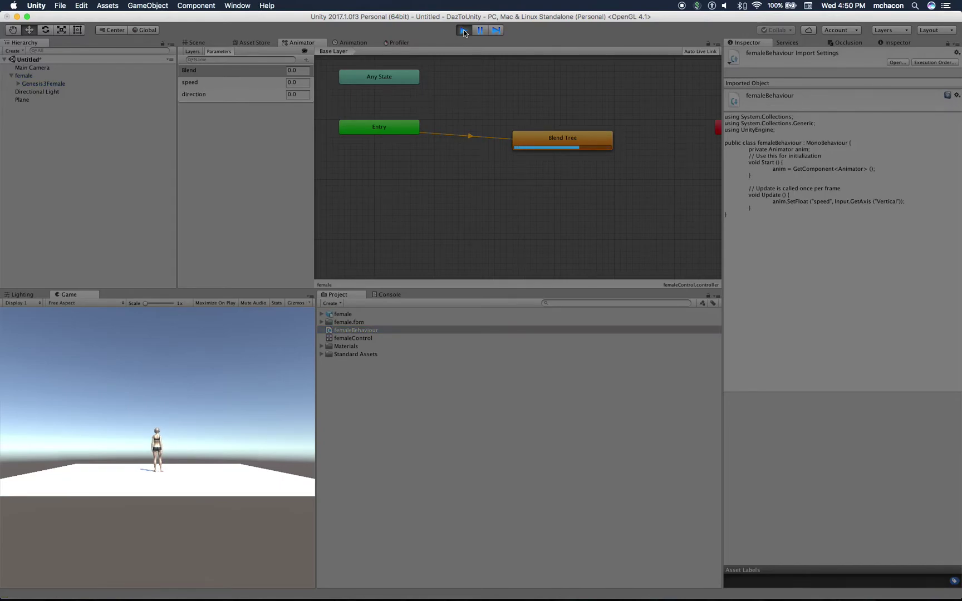
key("Up")
key("Down")
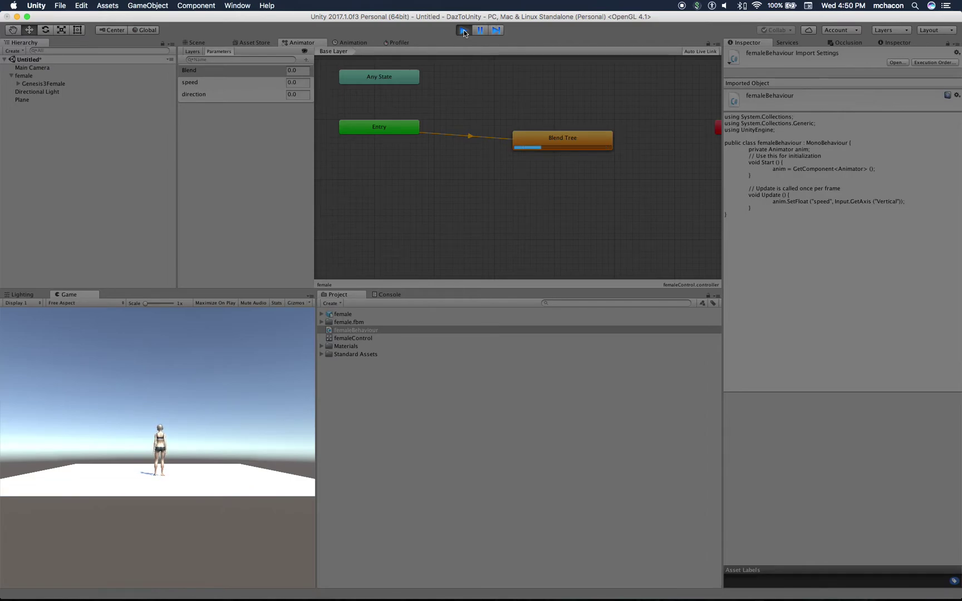
key("Up")
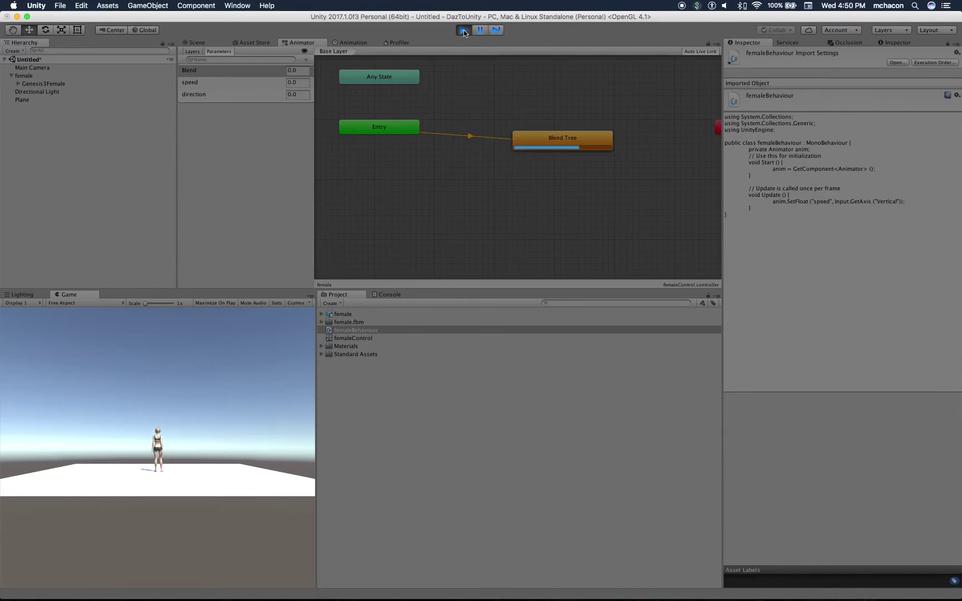
key("Up")
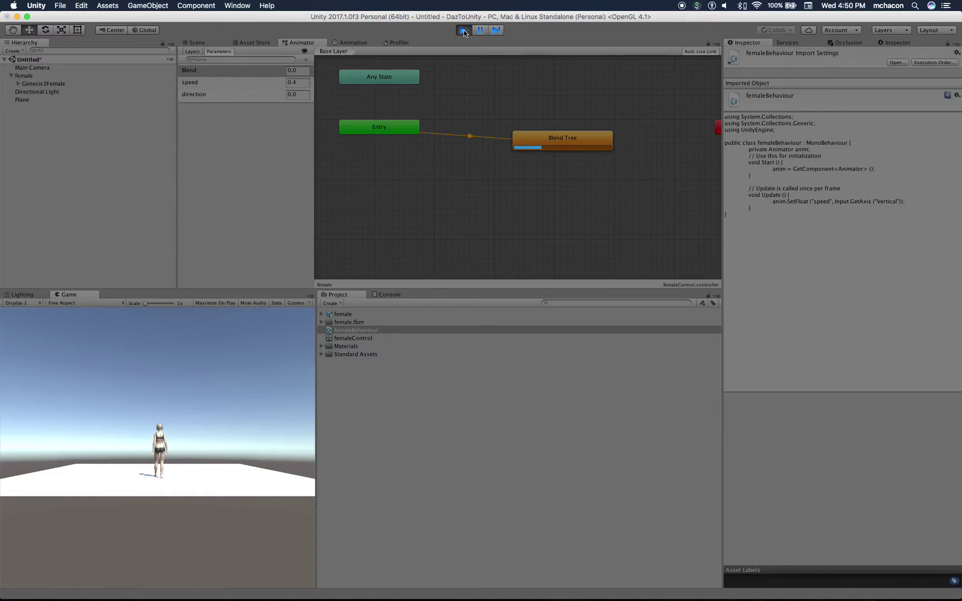
key("Down")
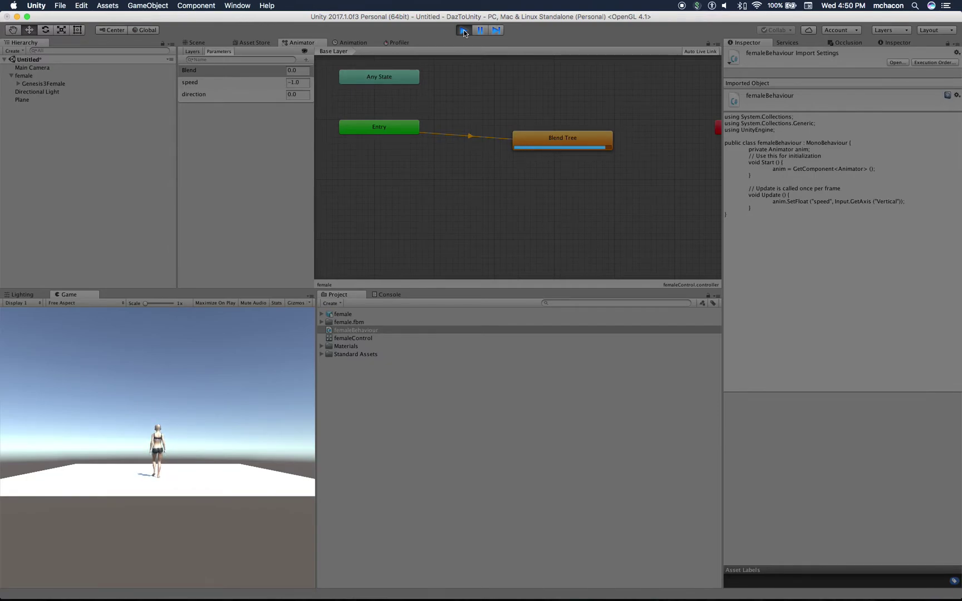
key("Up")
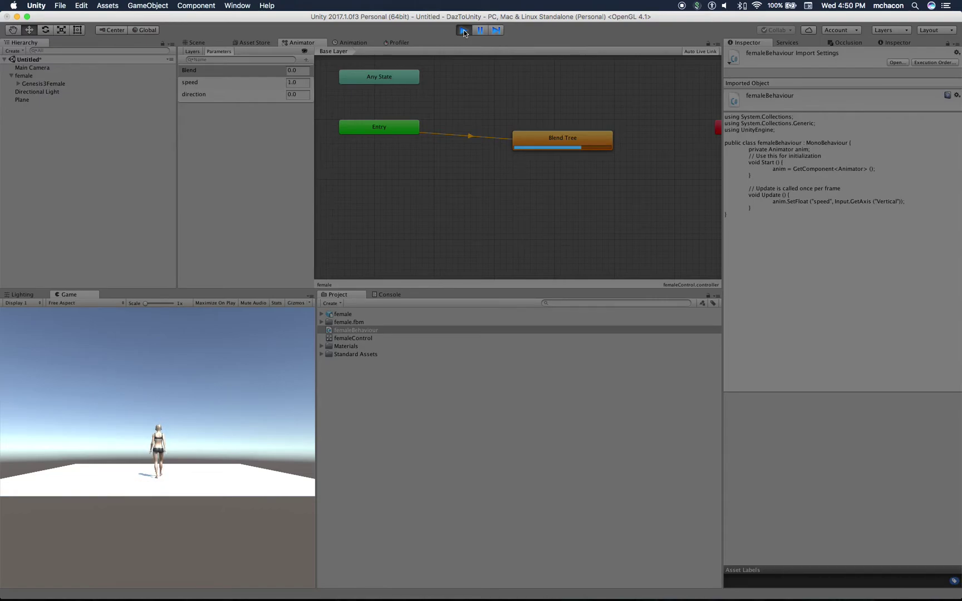
key("Down")
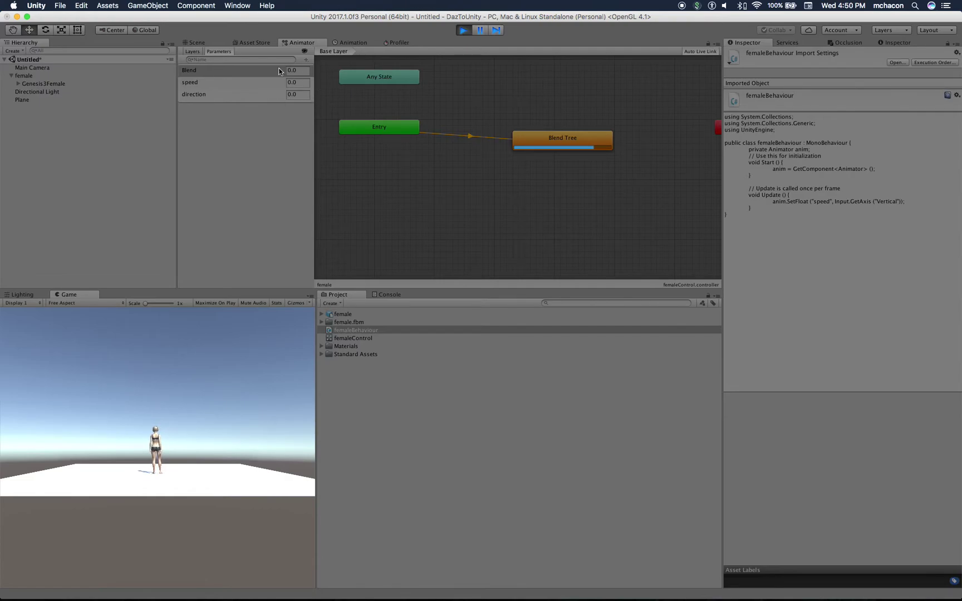
- Watch the speed parameter, retest forward and backward walking, then stop play mode
left_click(301, 82)
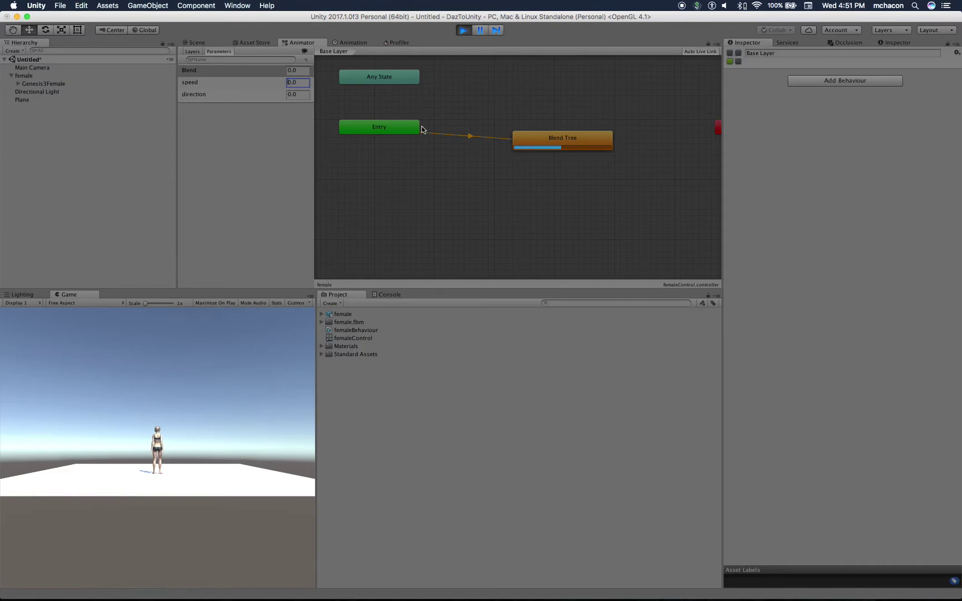
left_click(288, 159)
left_click(242, 404)
key("Up")
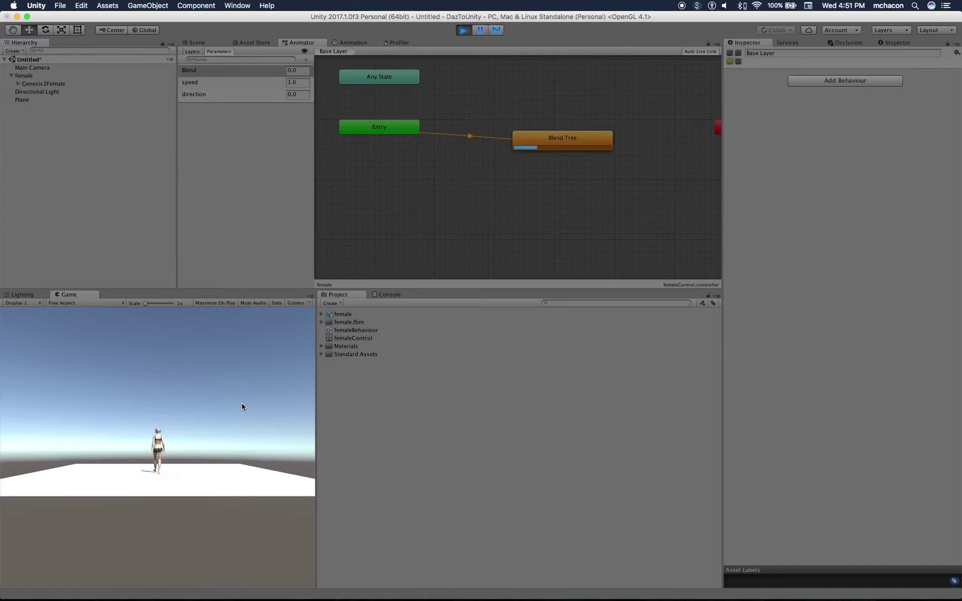
key("Down")
key("Up")
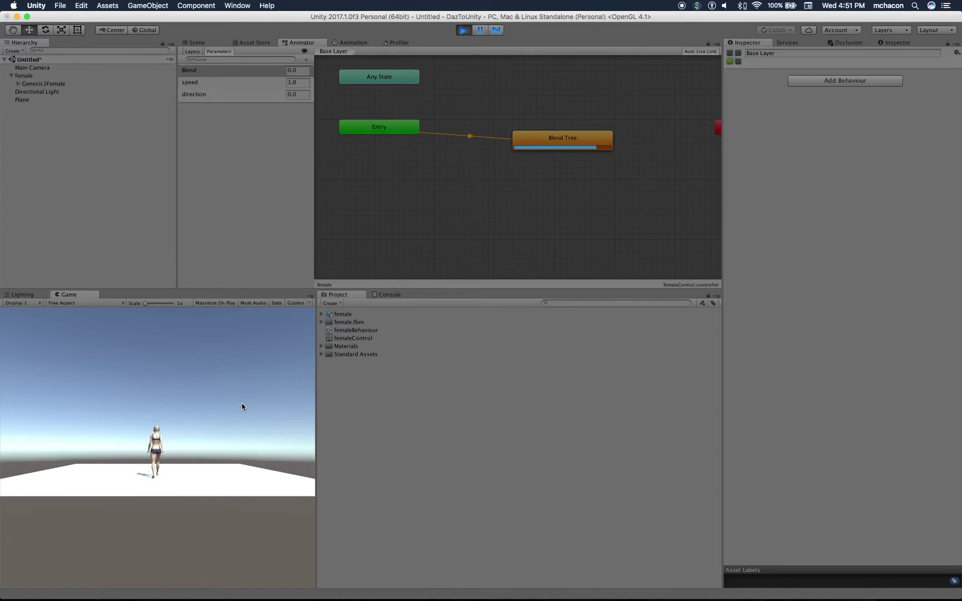
left_click(462, 31)
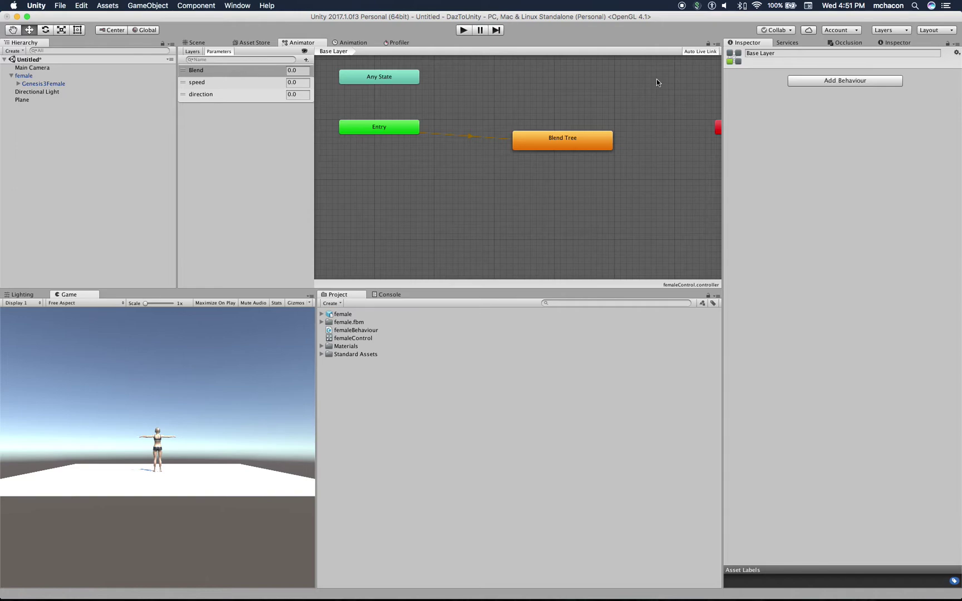
- Add a HumanoidWalkRight motion to the Blend Tree at Pos X 1, Pos Y 0, speed 1
left_click(576, 140)
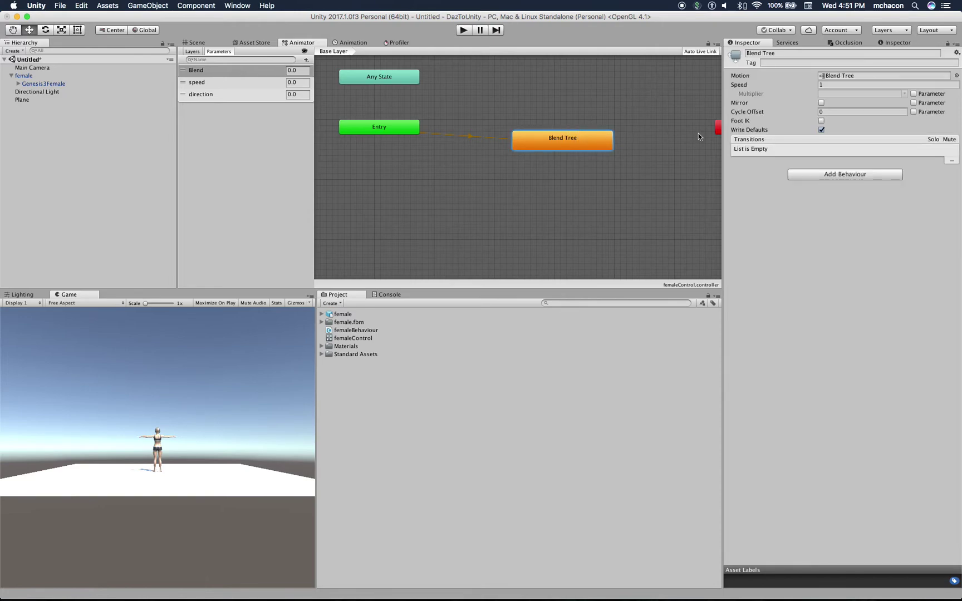
double_click(832, 76)
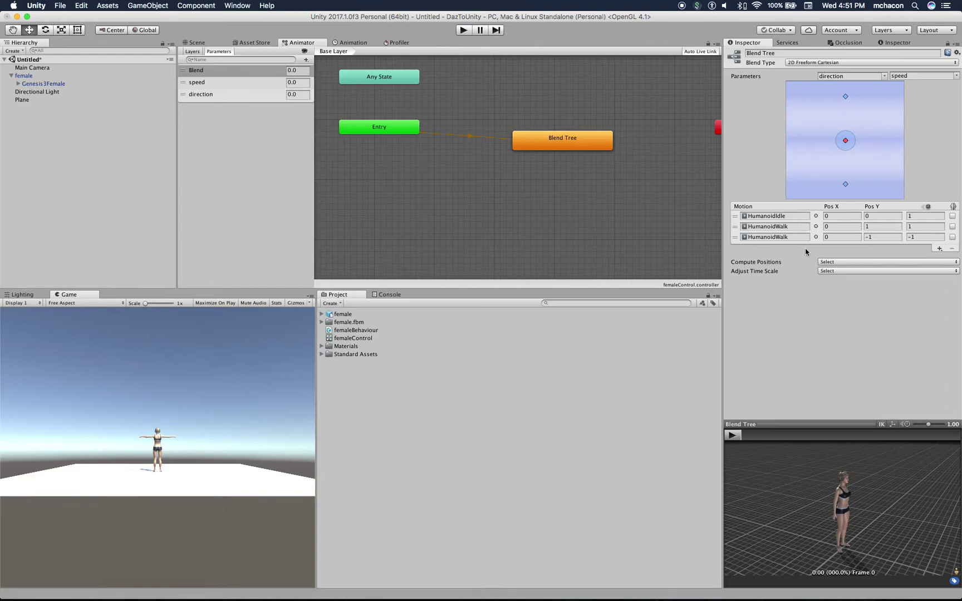
left_click(939, 249)
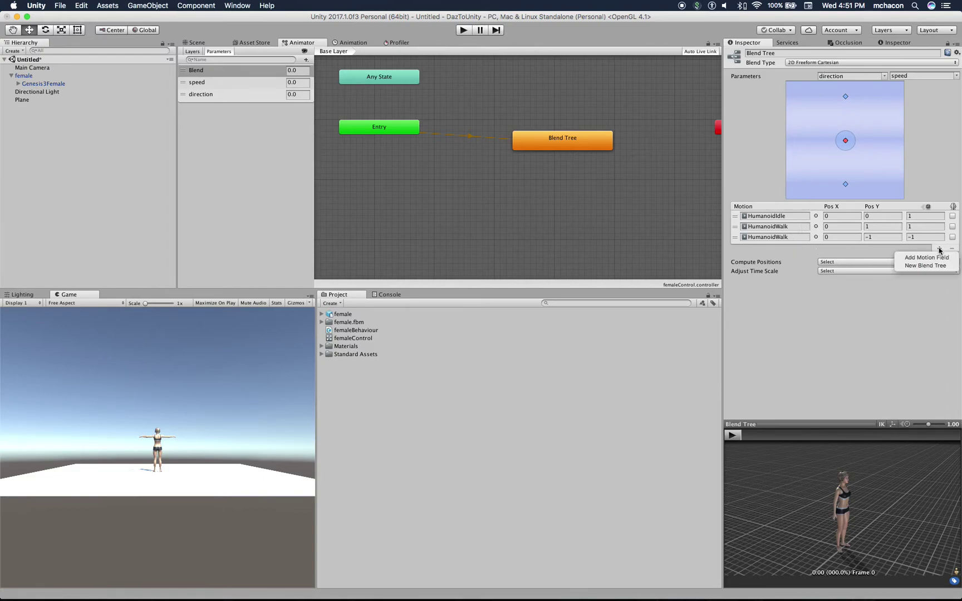
left_click(922, 257)
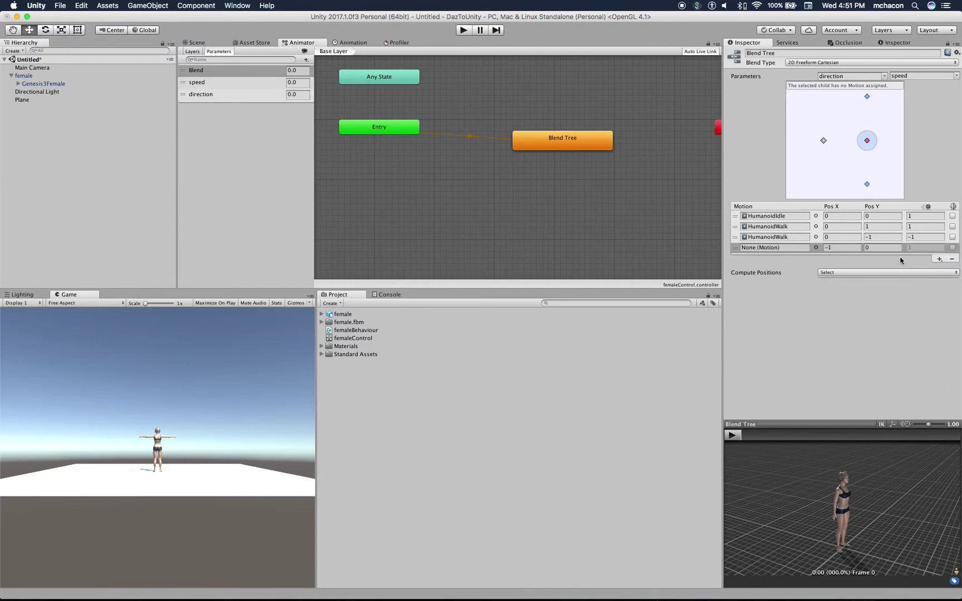
left_click(816, 247)
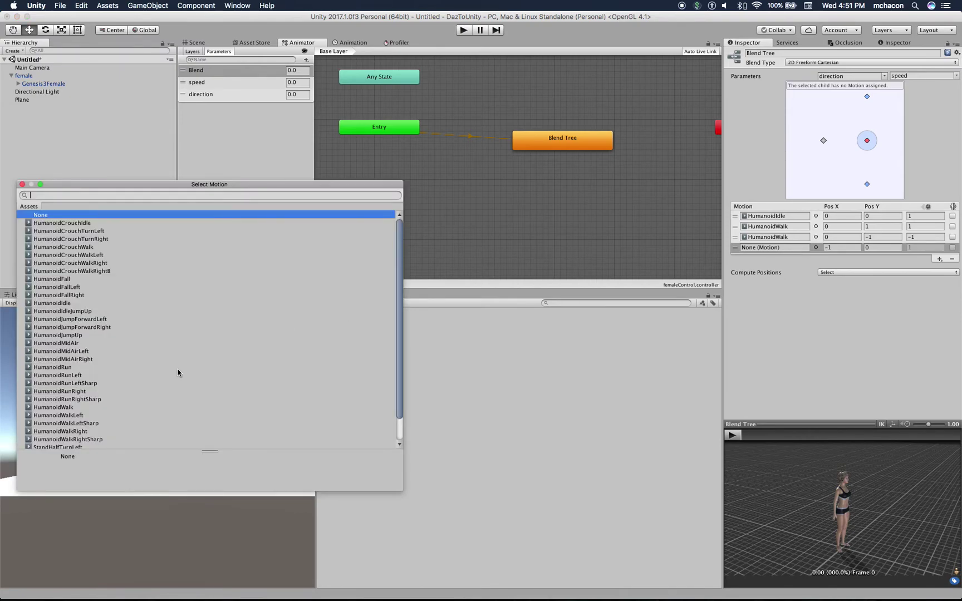
scroll(178, 372, "down", 3)
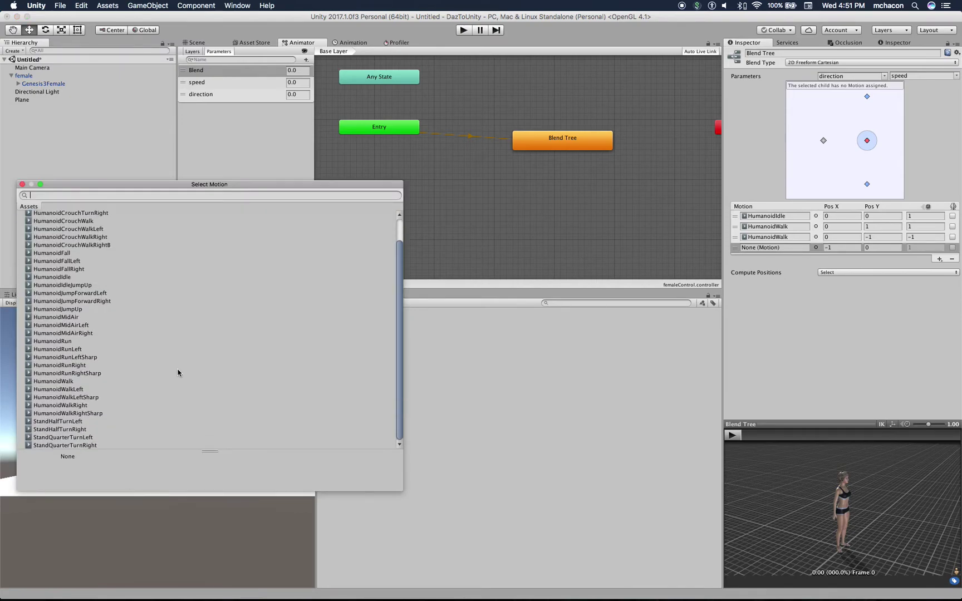
left_click(89, 405)
double_click(88, 406)
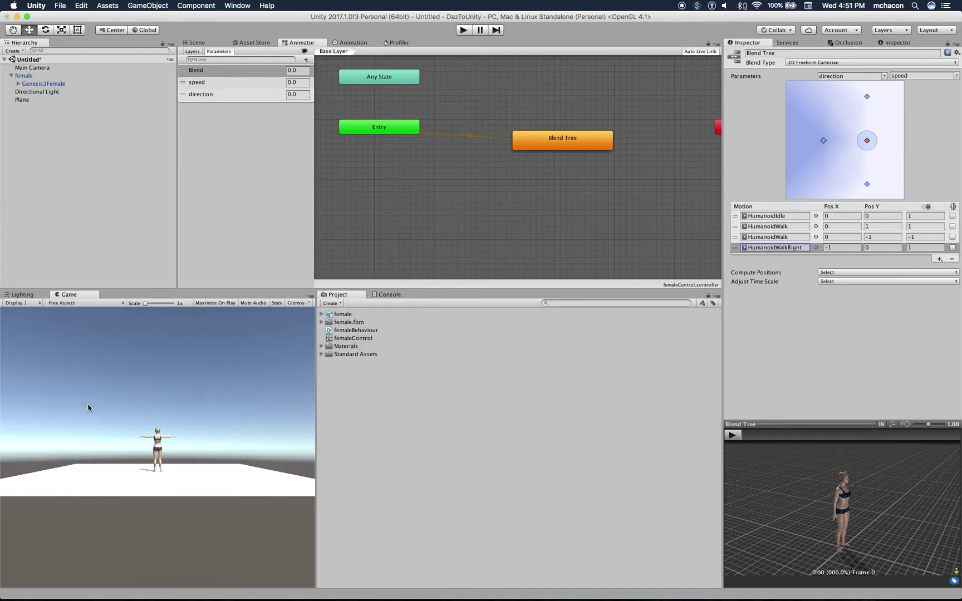
left_click(875, 248)
left_click(824, 248)
key("Delete")
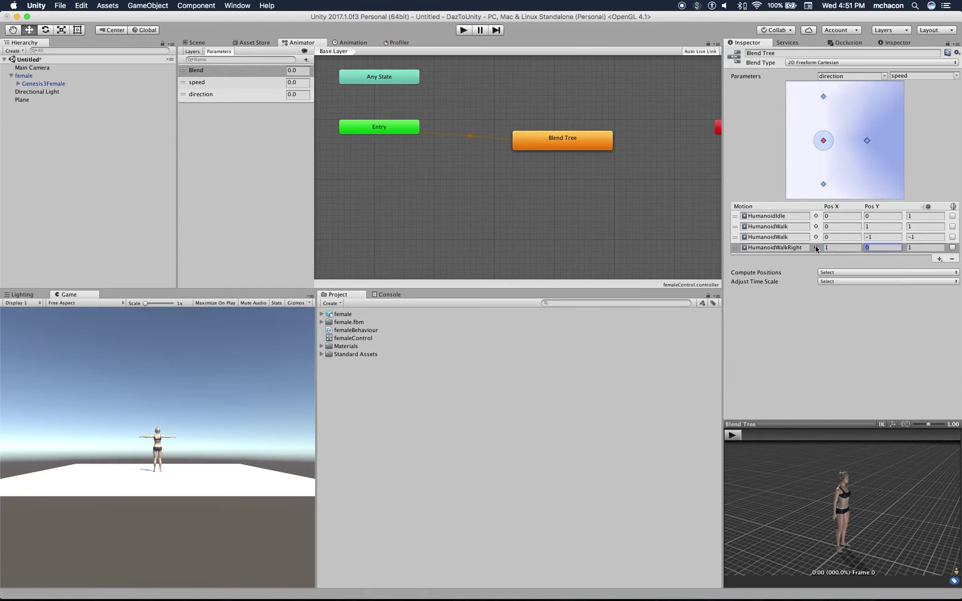
- Add a fifth blend tree motion field at Pos X -1, Y 0 holding HumanoidWalkLeft
left_click(940, 259)
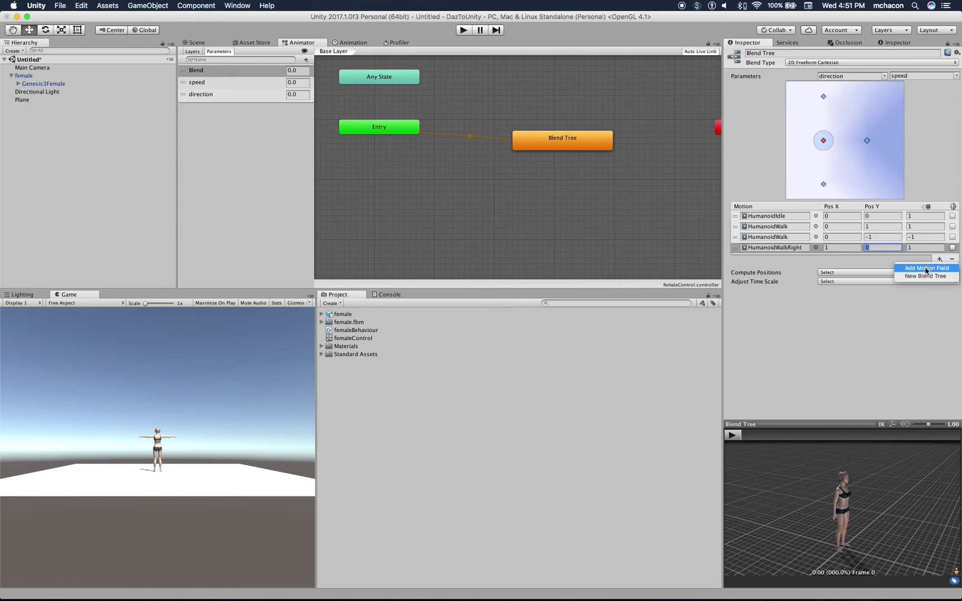
left_click(927, 268)
left_click(842, 258)
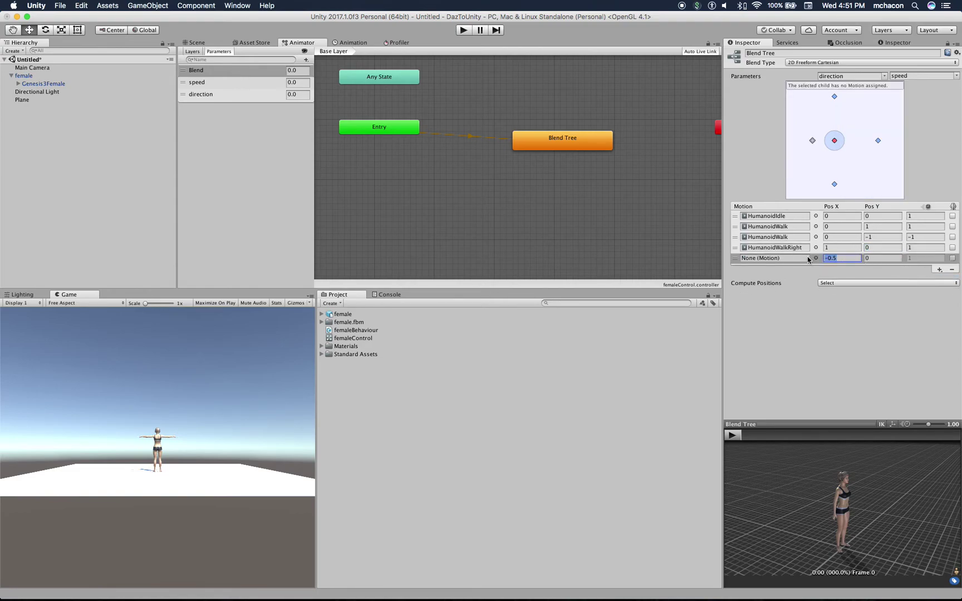
type("-1")
key("Tab")
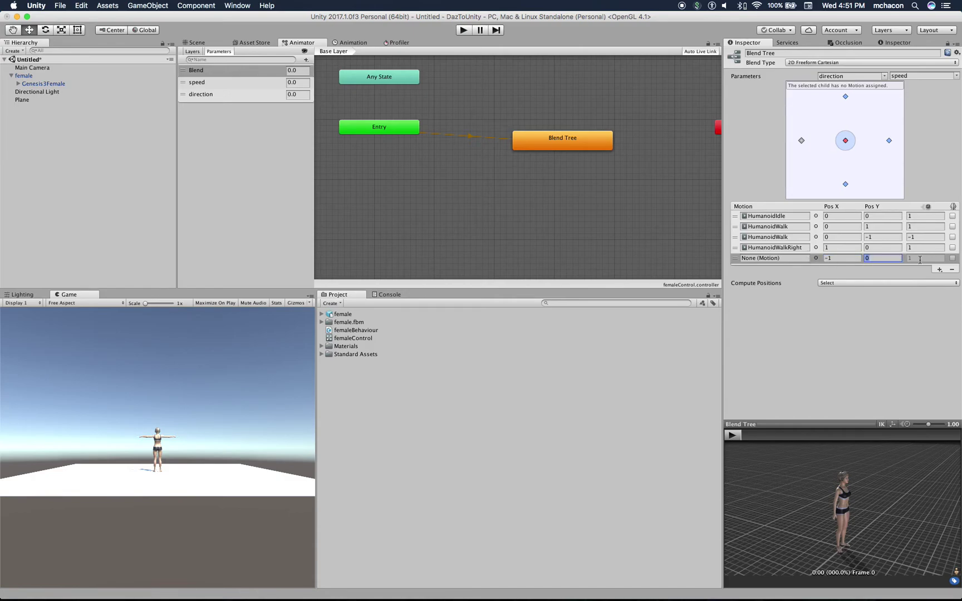
left_click(817, 257)
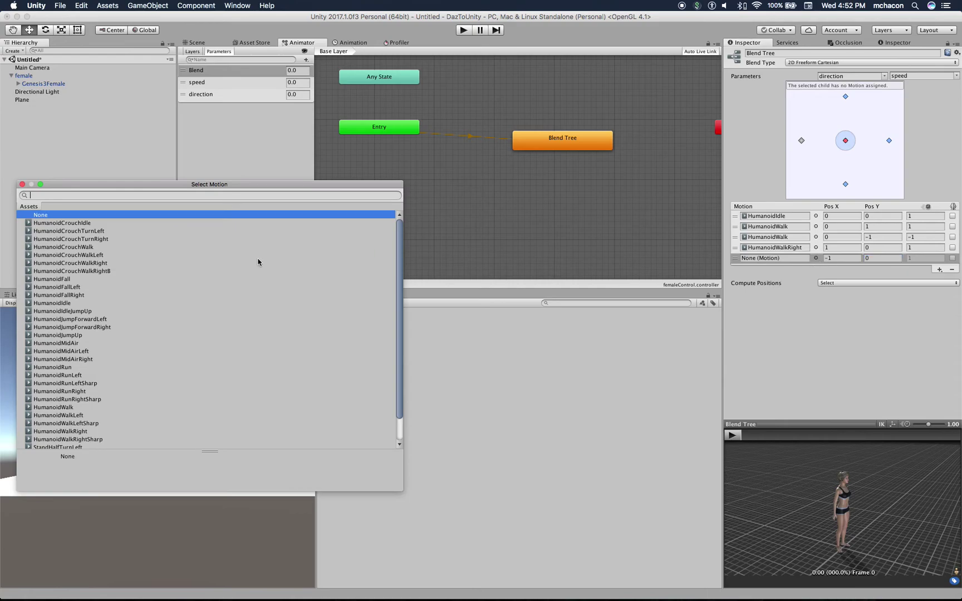
scroll(204, 273, "down", 5)
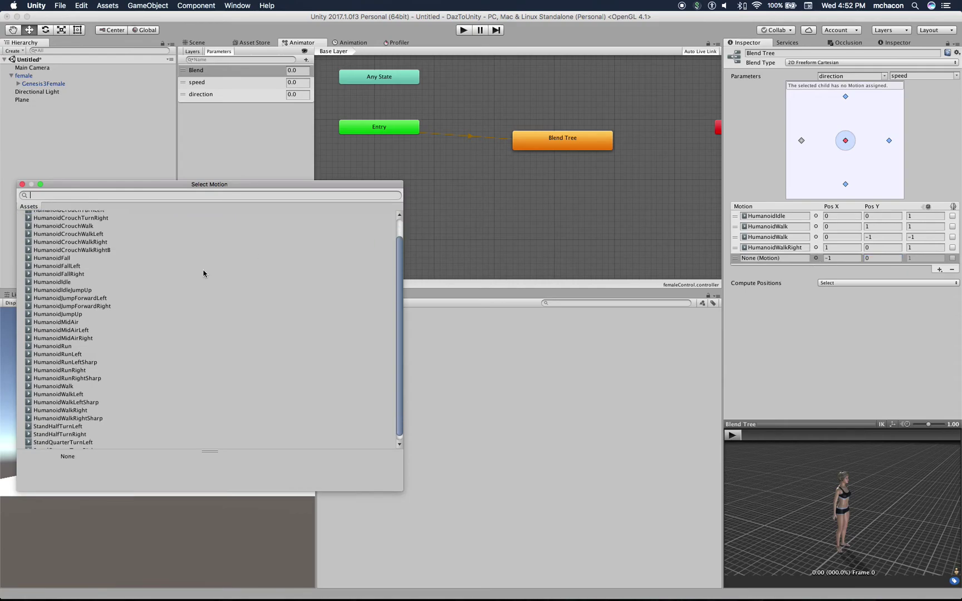
double_click(67, 393)
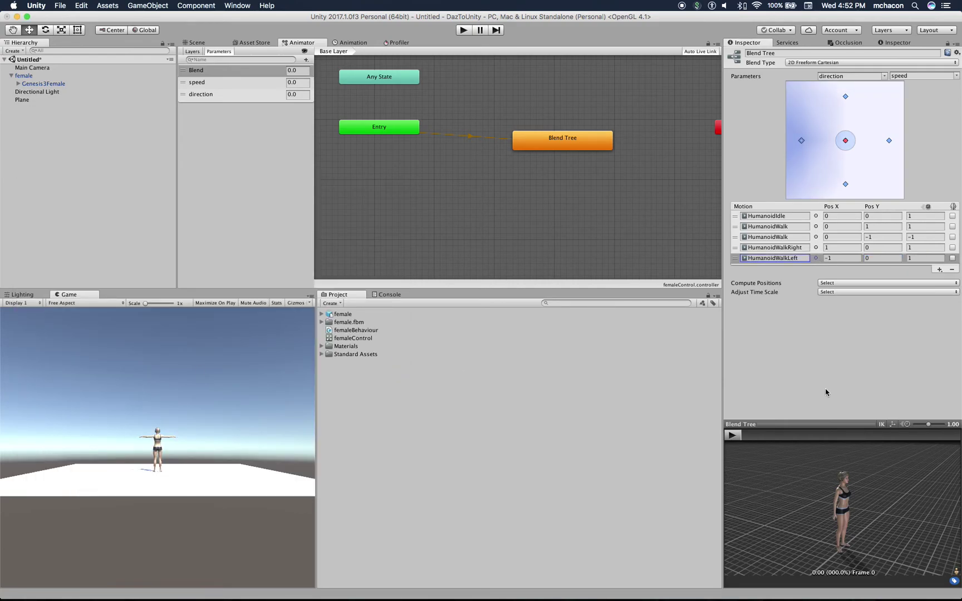
left_click(870, 368)
- Open the femaleBehaviour script in MonoDevelop and duplicate the speed-setting line 14
left_click(60, 85)
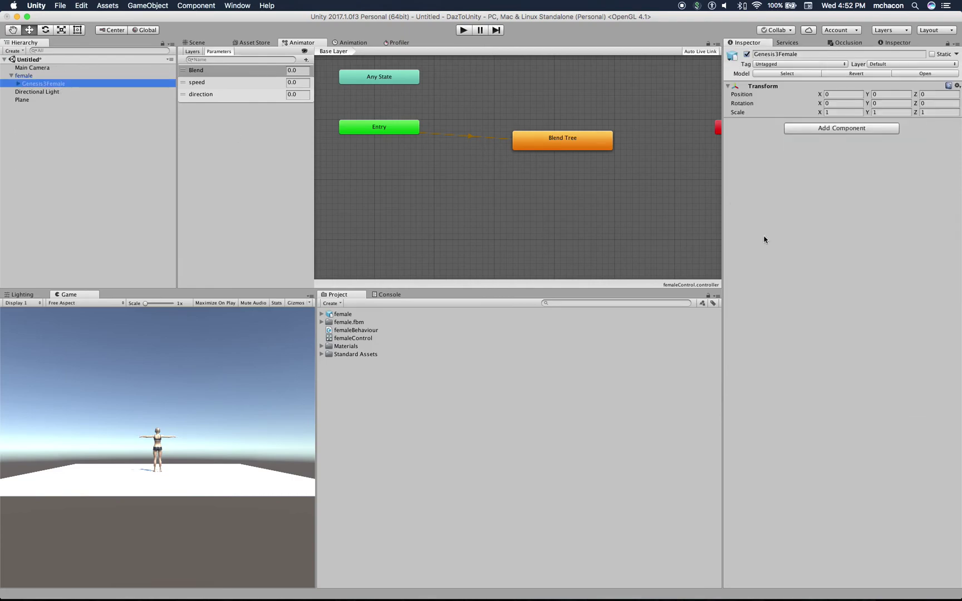
left_click(355, 331)
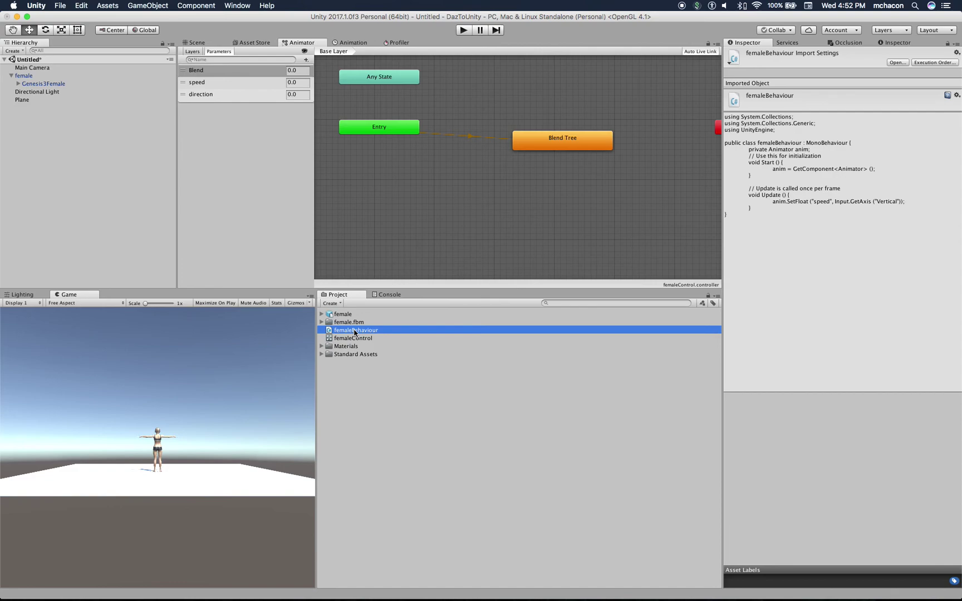
double_click(354, 331)
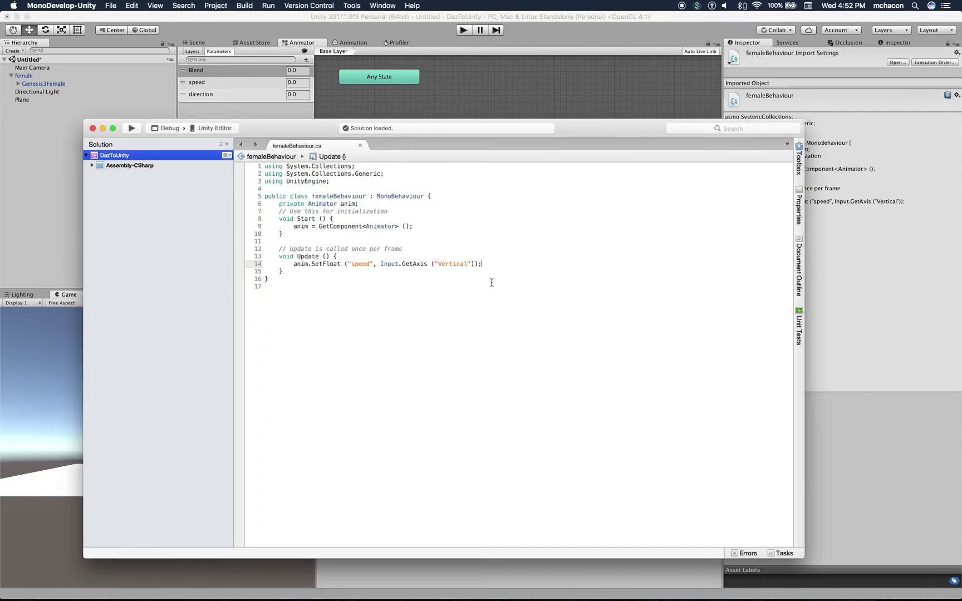
key("Home")
key("shift+Down")
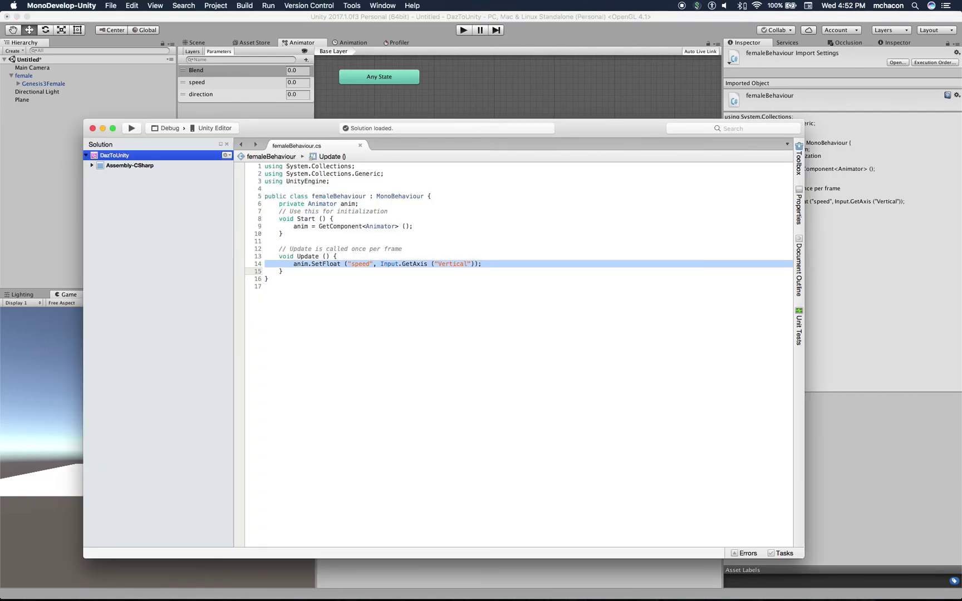
key("super+c")
key("super+v")
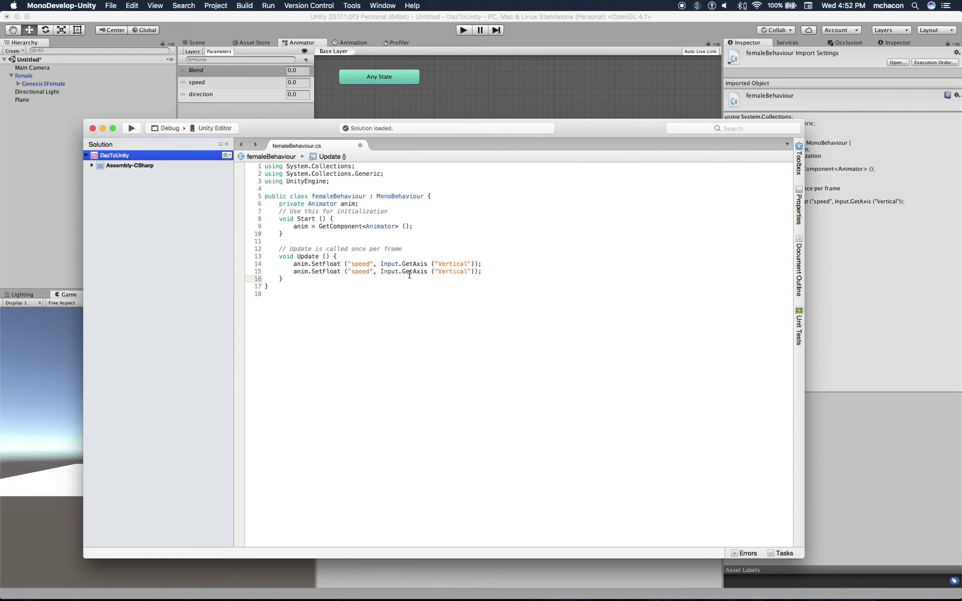
- Make the copied line set direction from Input.GetAxis ("Horizontal"), then save and return to Unity
double_click(361, 272)
type("direction")
double_click(461, 272)
type("Horizontal")
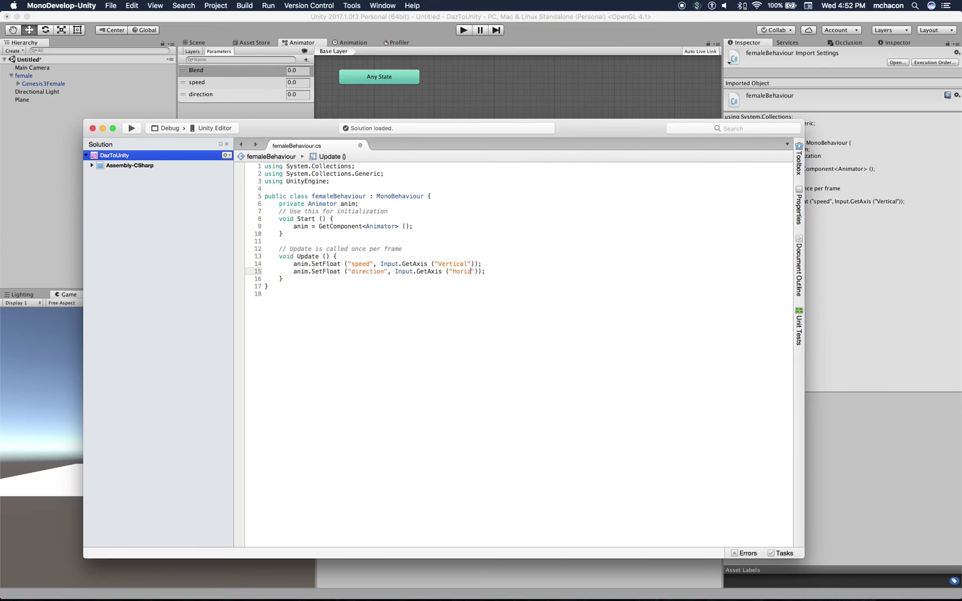
key("super+s")
left_click(421, 33)
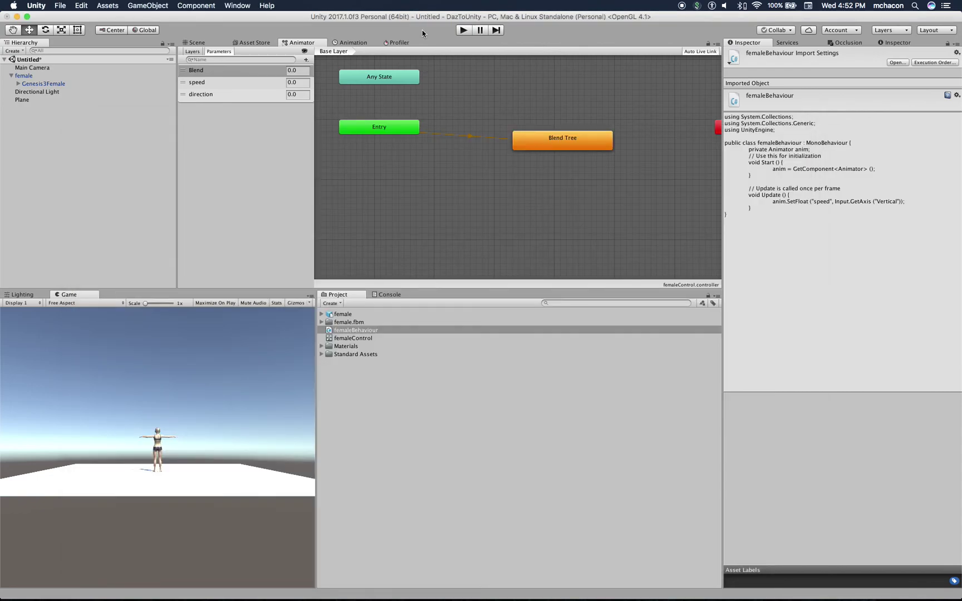
left_click(463, 31)
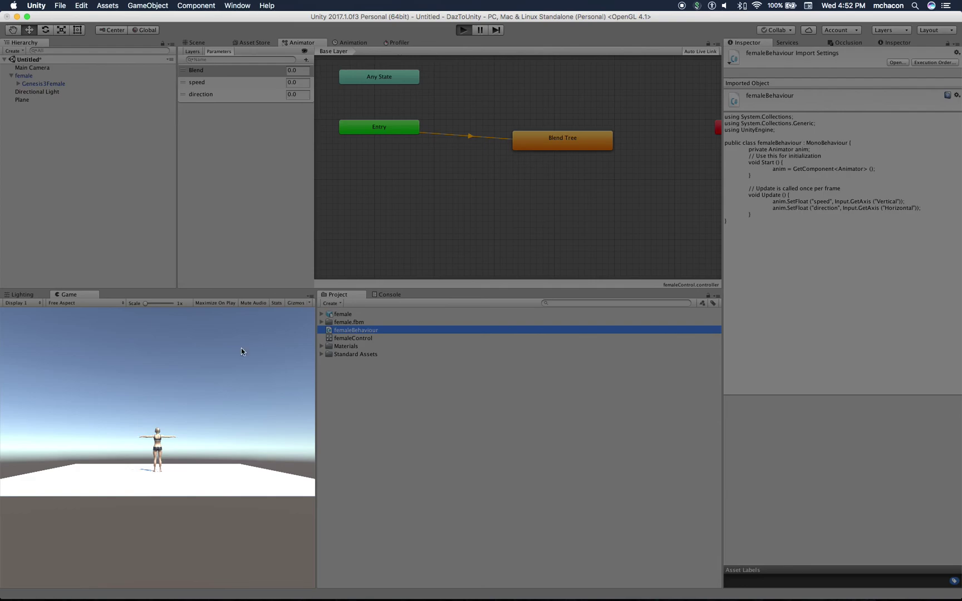
key("Right")
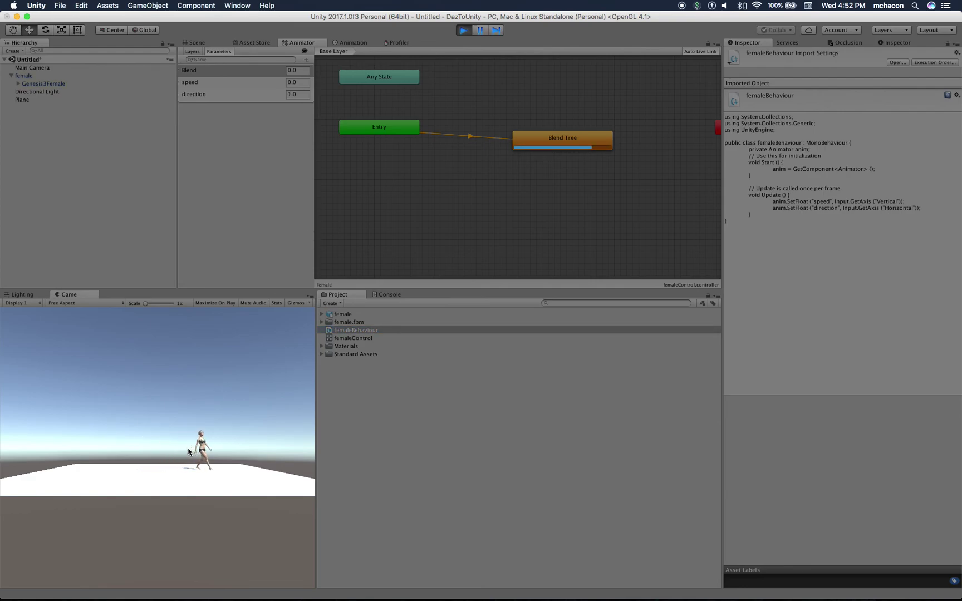
key("Left")
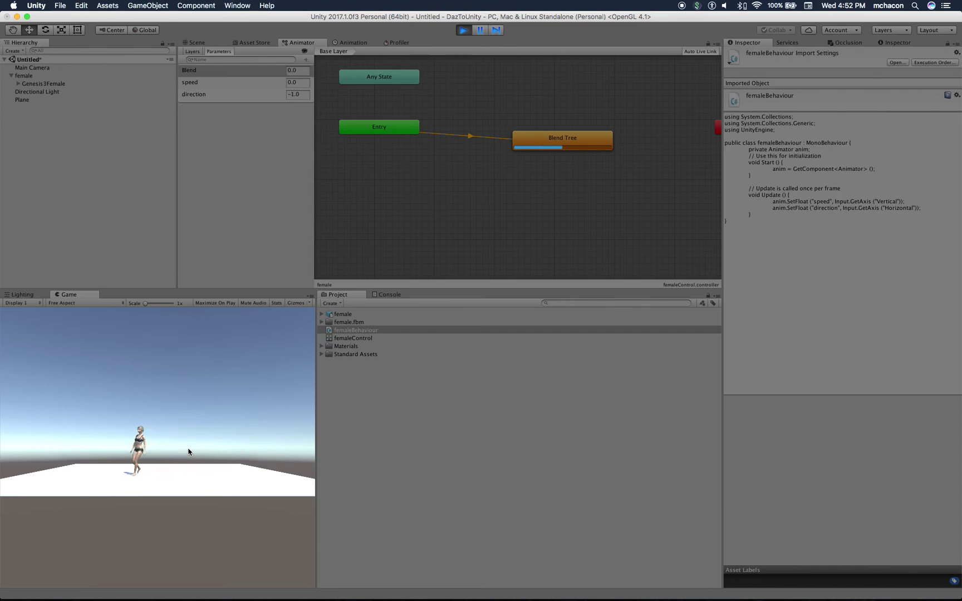
key("Up")
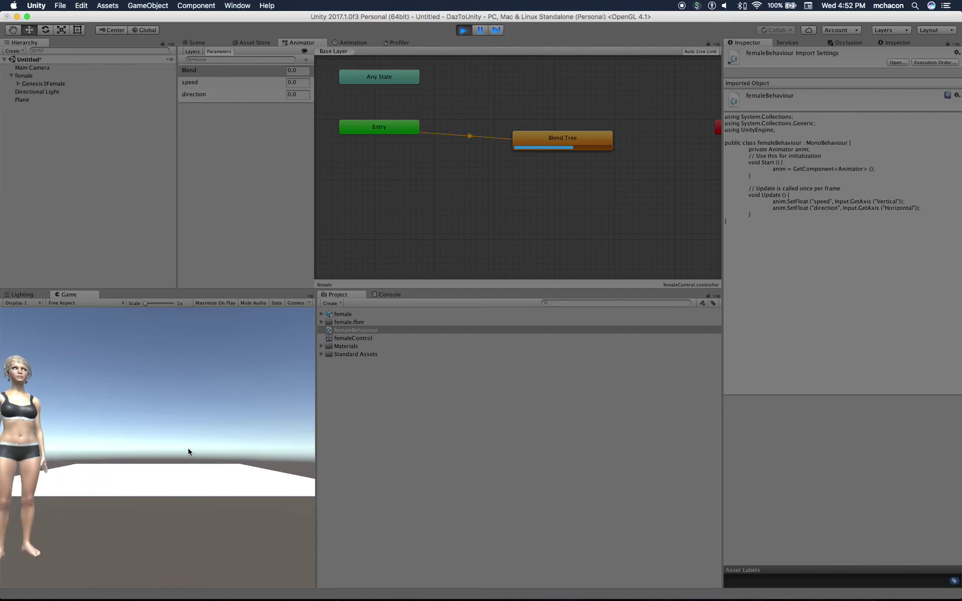
left_click(463, 31)
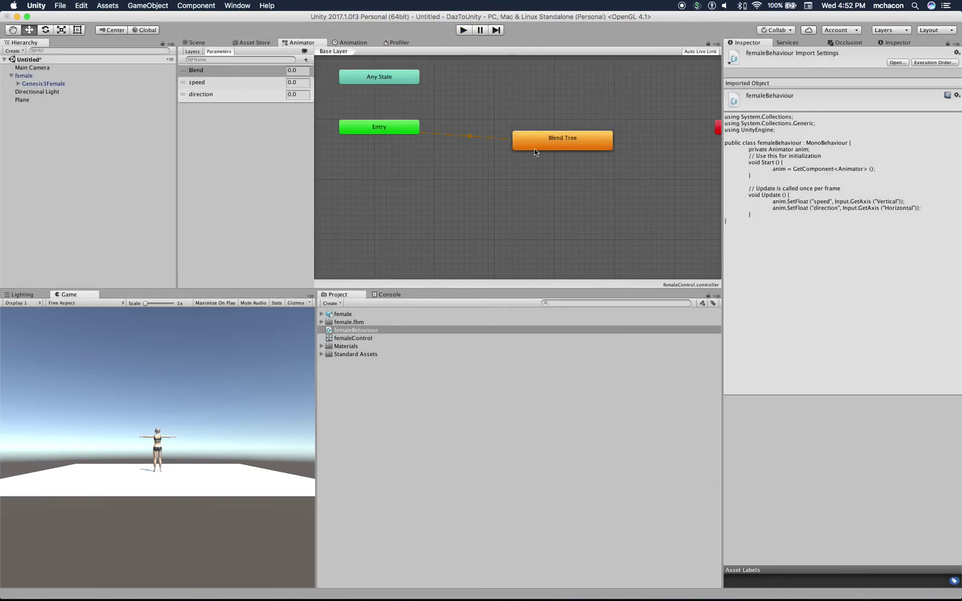